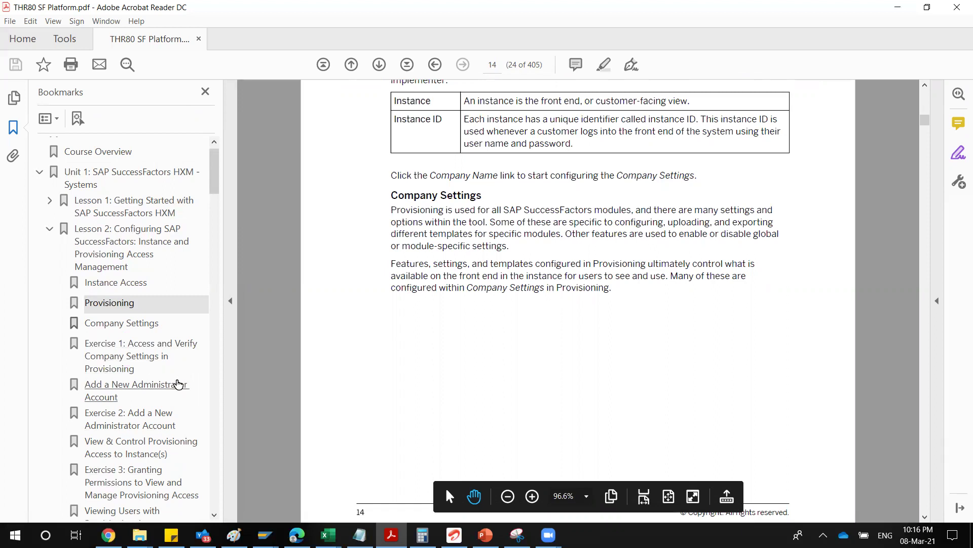
# View the Unit 1 exercises in the course PDF: Exercise 1, Exercise 2 and Exercise 3 on granting provisioning permissions
pyautogui.click(127, 356)
pyautogui.click(213, 518)
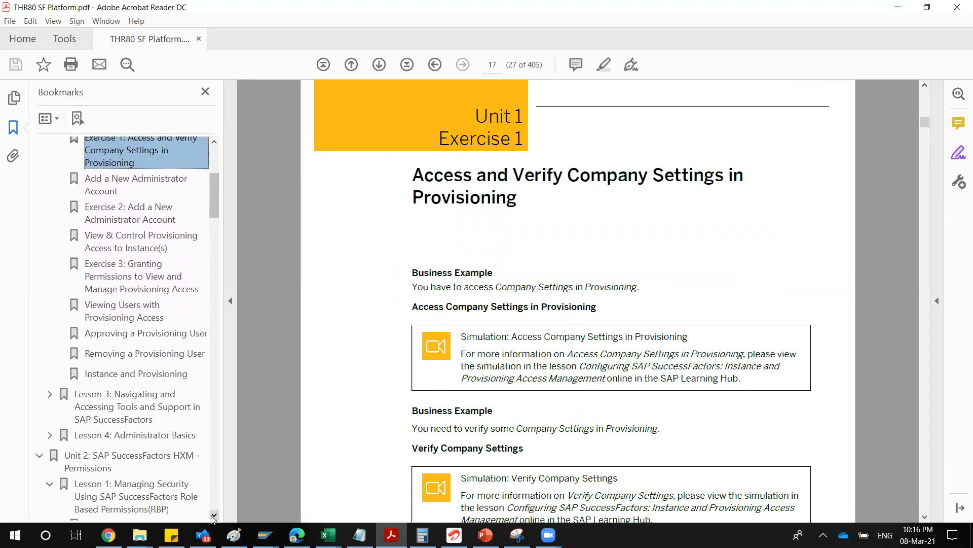
pyautogui.click(141, 218)
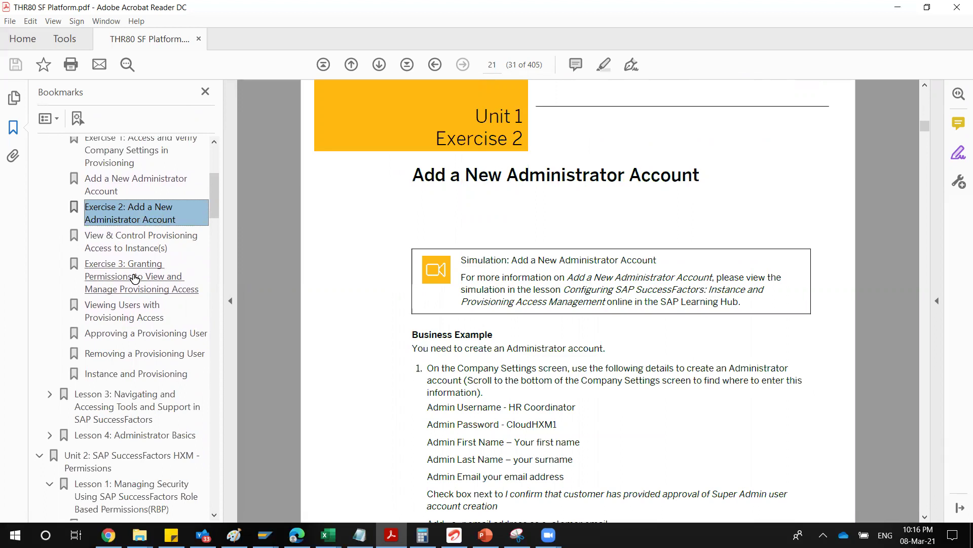
pyautogui.click(146, 289)
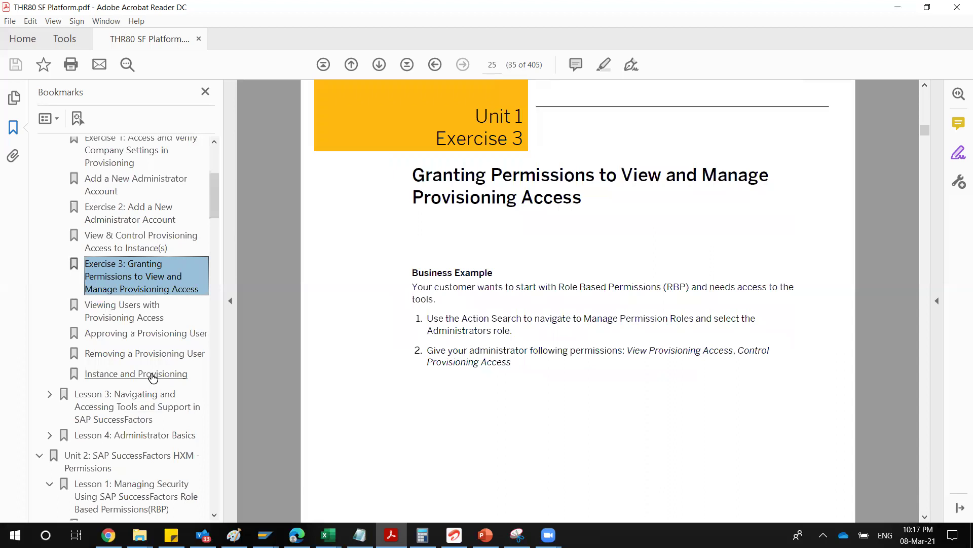
# Open Lesson 3 on navigating and accessing tools and support, and read through its login and home page sections
pyautogui.click(130, 413)
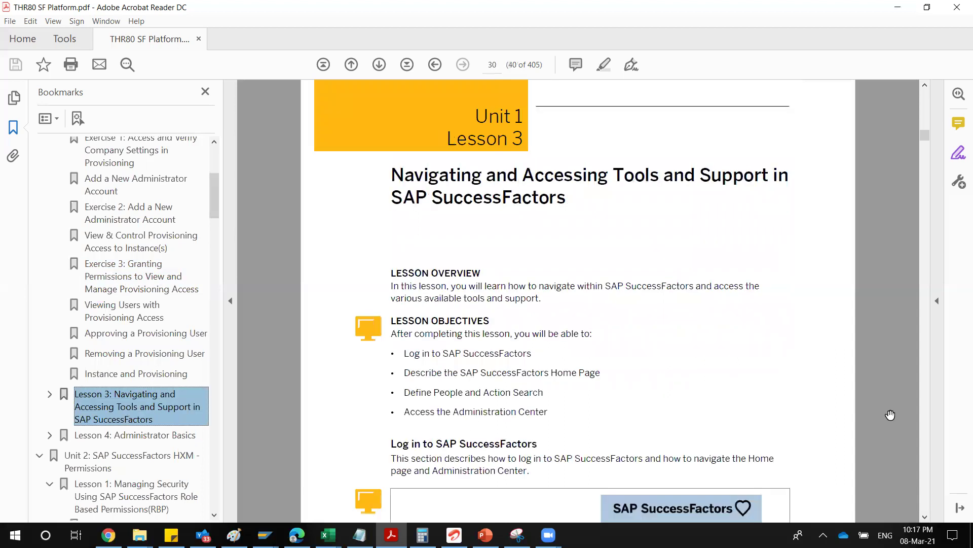
pyautogui.scroll(-5, 927, 465)
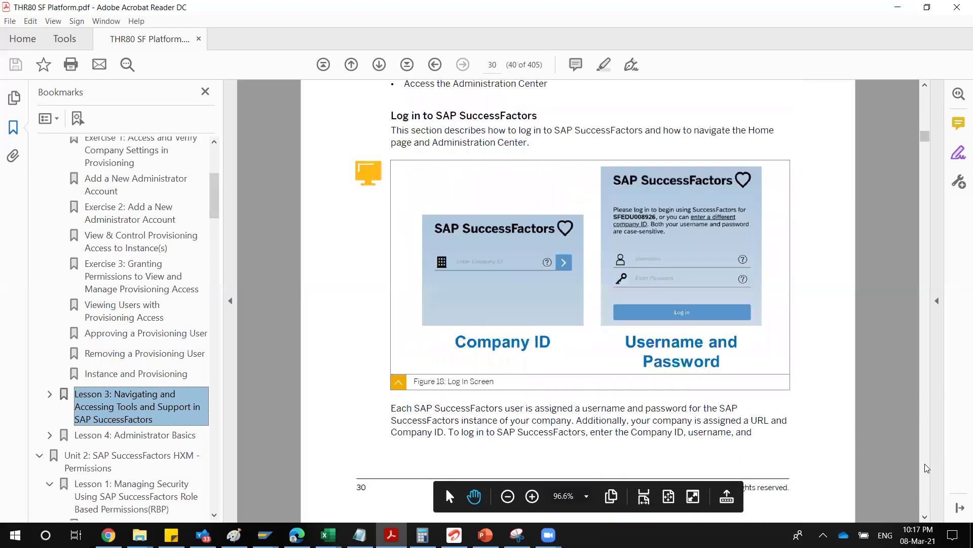
pyautogui.scroll(-10, 928, 467)
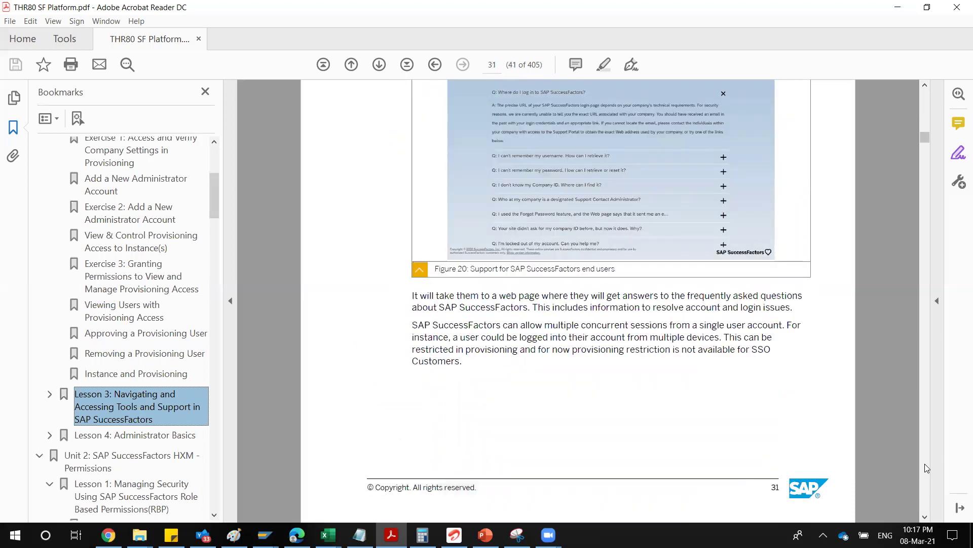
pyautogui.scroll(-5, 927, 468)
pyautogui.scroll(-10, 927, 468)
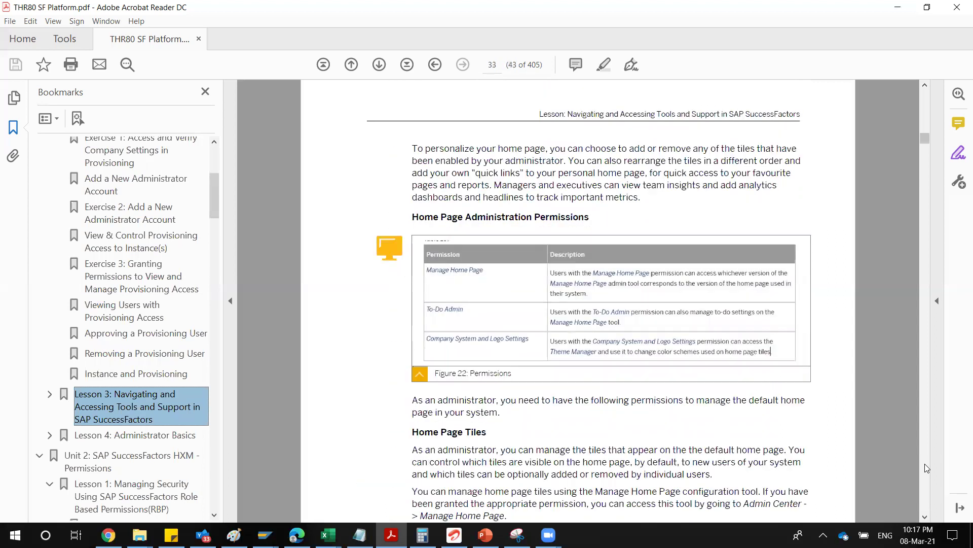
pyautogui.scroll(-10, 928, 467)
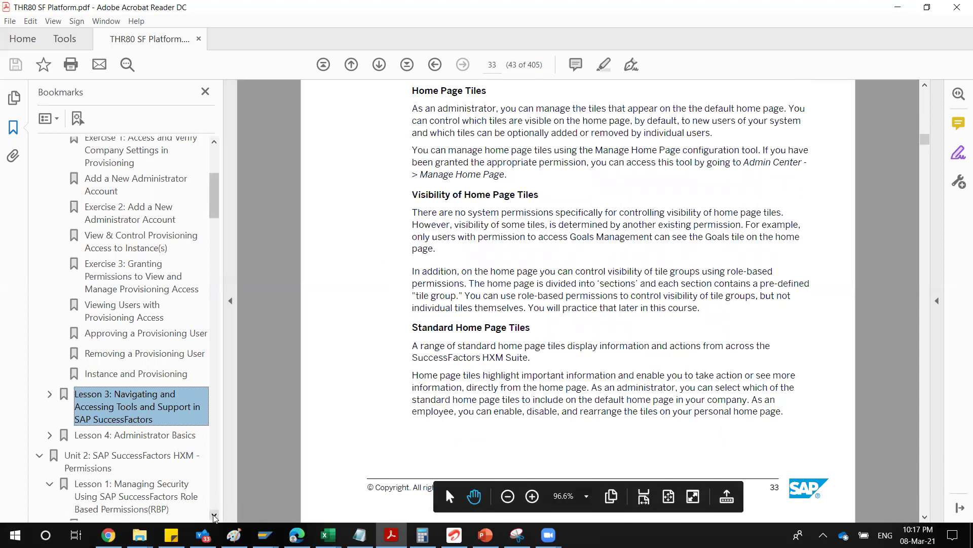
# Expand the Lesson 3 bookmarks and open Exercise 4: Navigate Through the NextGen Admin
pyautogui.click(49, 394)
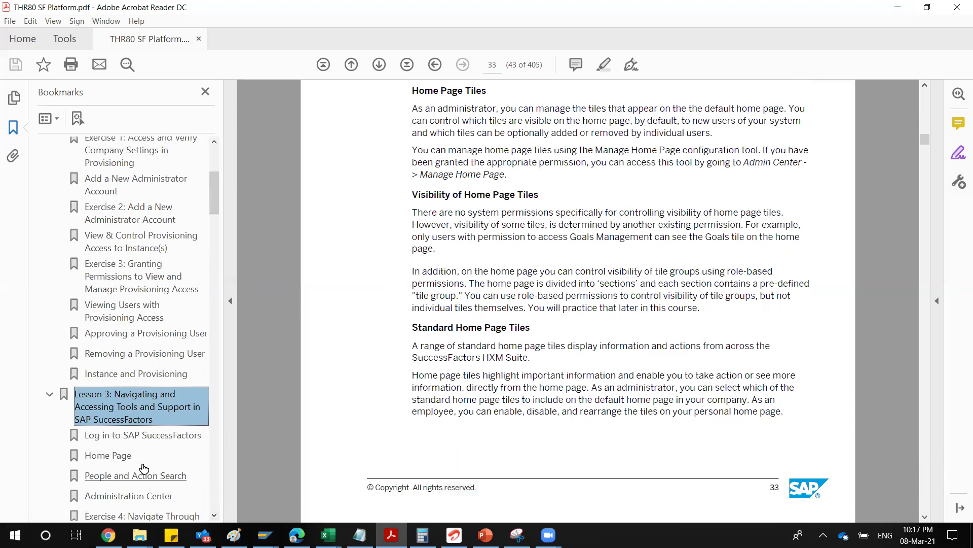
pyautogui.scroll(-3, 172, 330)
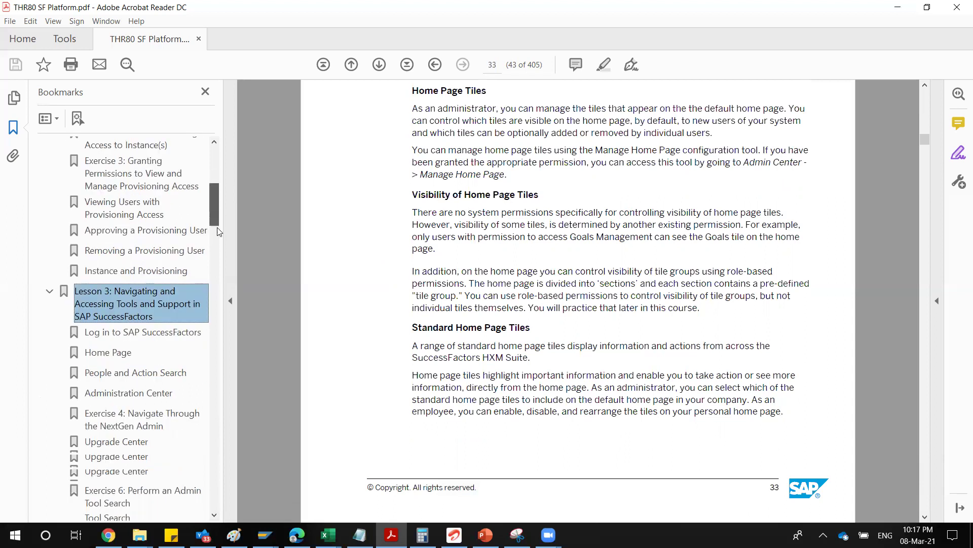
pyautogui.click(145, 361)
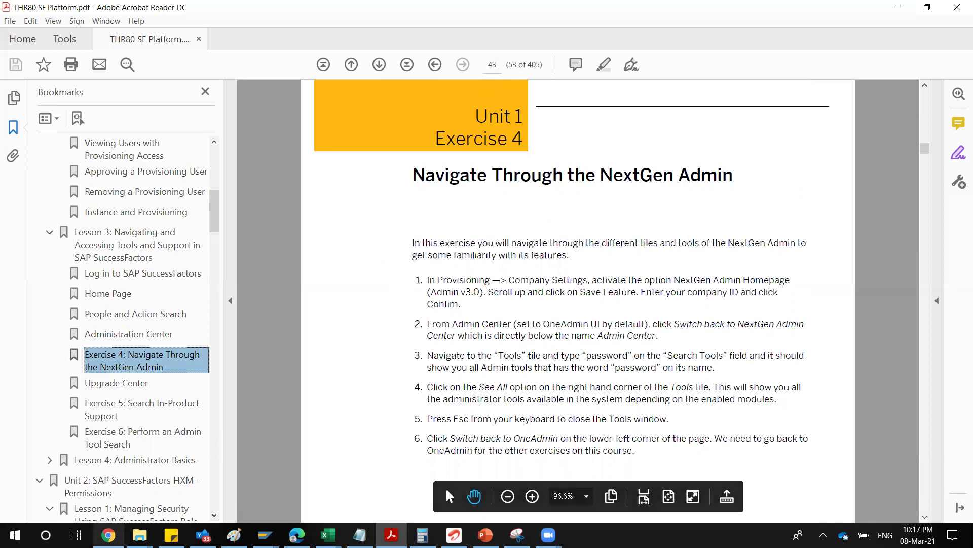
# Switch to SAP SuccessFactors in Chrome, go to the Admin Center and open the Upgrade Center
pyautogui.click(109, 534)
pyautogui.hotkey('ctrl', 'shift', 'Tab')
pyautogui.click(583, 318)
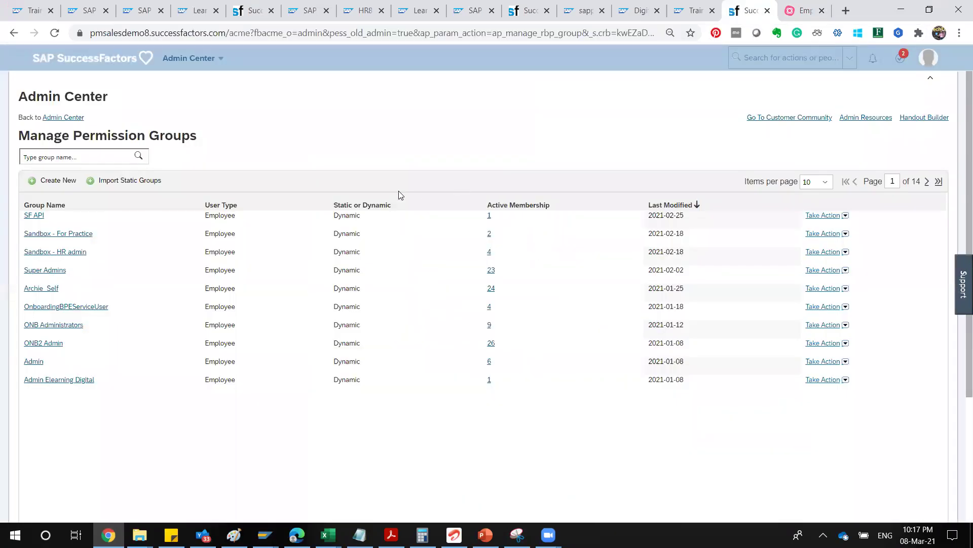
pyautogui.click(214, 63)
pyautogui.click(206, 300)
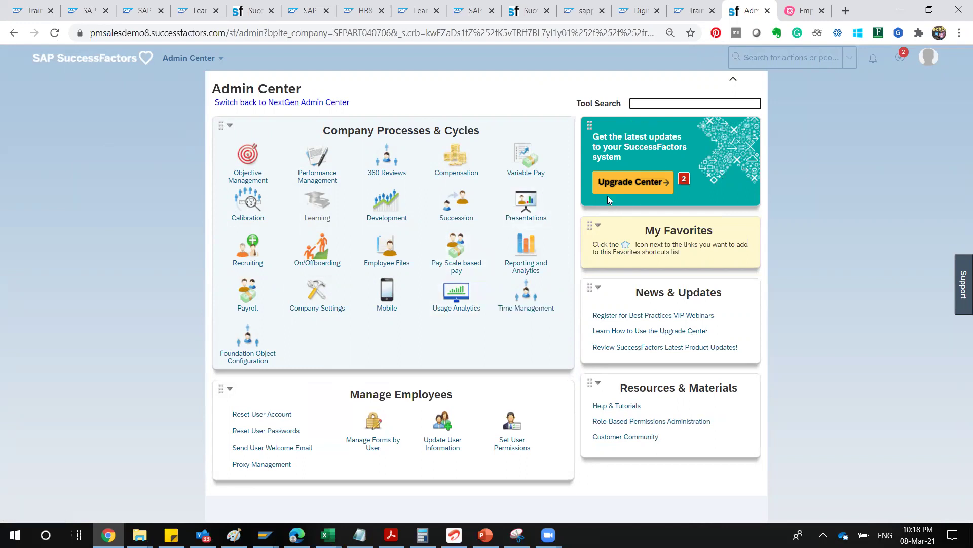
pyautogui.click(640, 183)
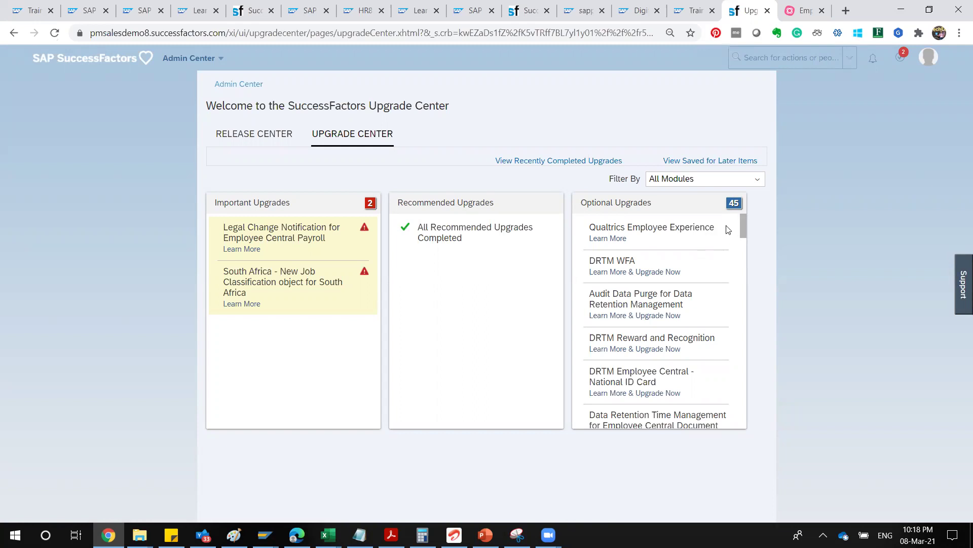
# Filter the upgrades by Platform and open the details of the optional New Experience for the Home Page upgrade
pyautogui.click(757, 179)
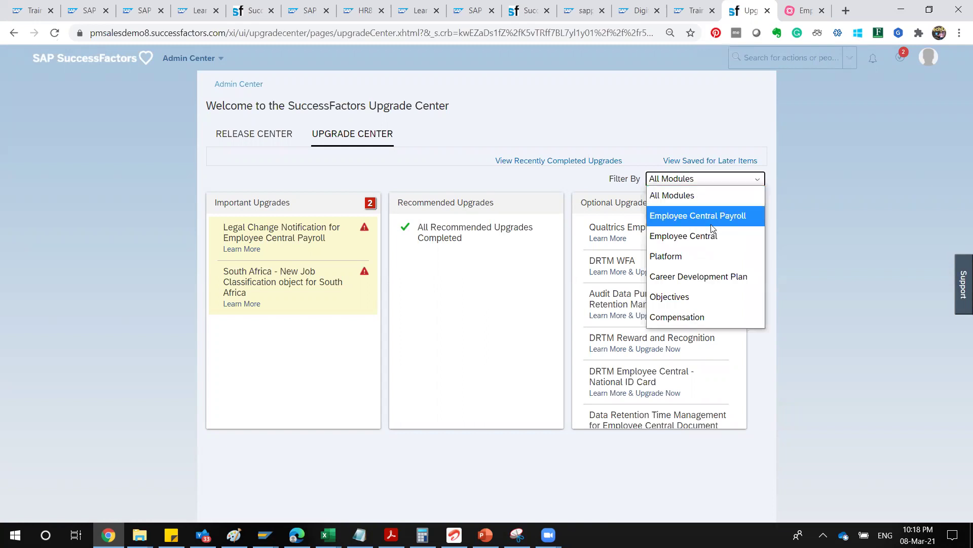
pyautogui.click(669, 260)
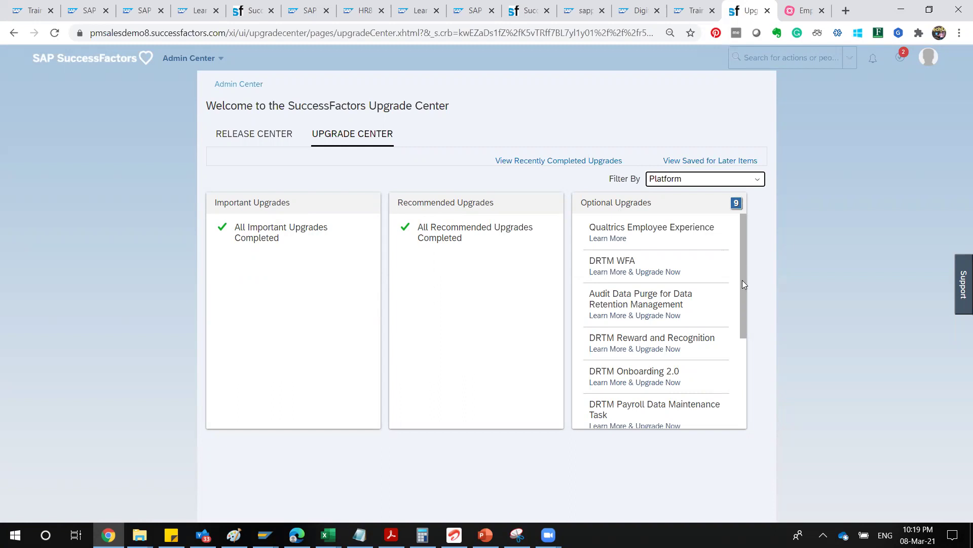
pyautogui.moveTo(743, 287); pyautogui.dragTo(751, 388)
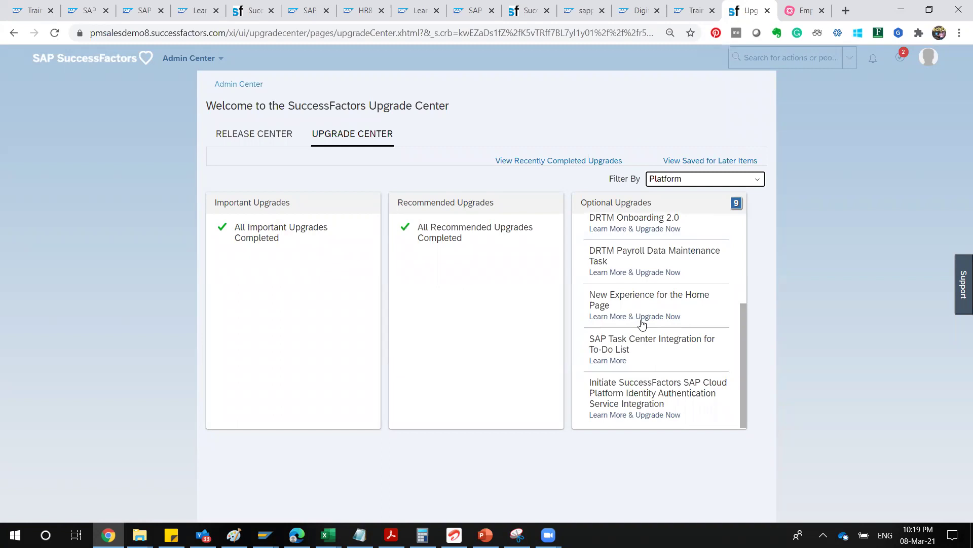
pyautogui.click(642, 323)
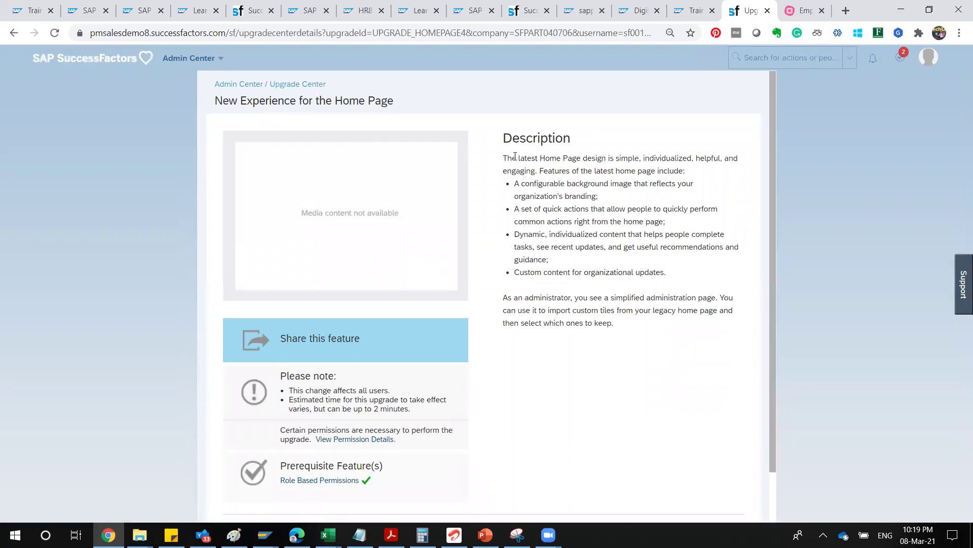
# Read the upgrade's description and its notes about affected users and estimated time
pyautogui.moveTo(517, 157); pyautogui.dragTo(643, 310)
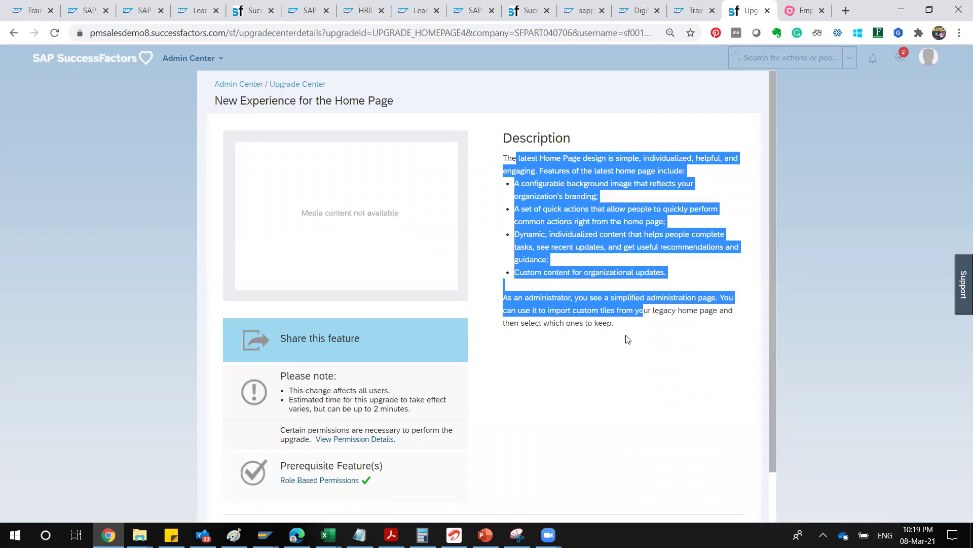
pyautogui.click(627, 338)
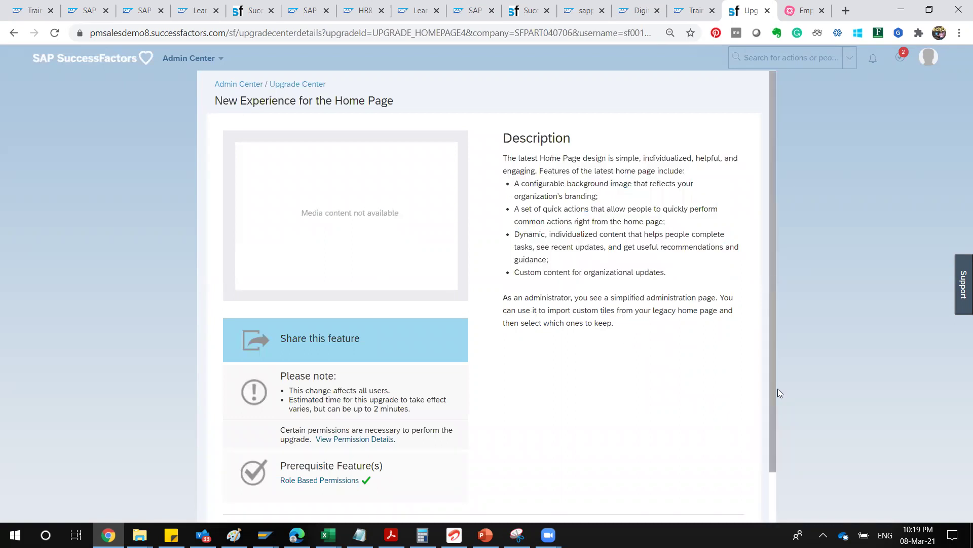
pyautogui.scroll(-1, 777, 393)
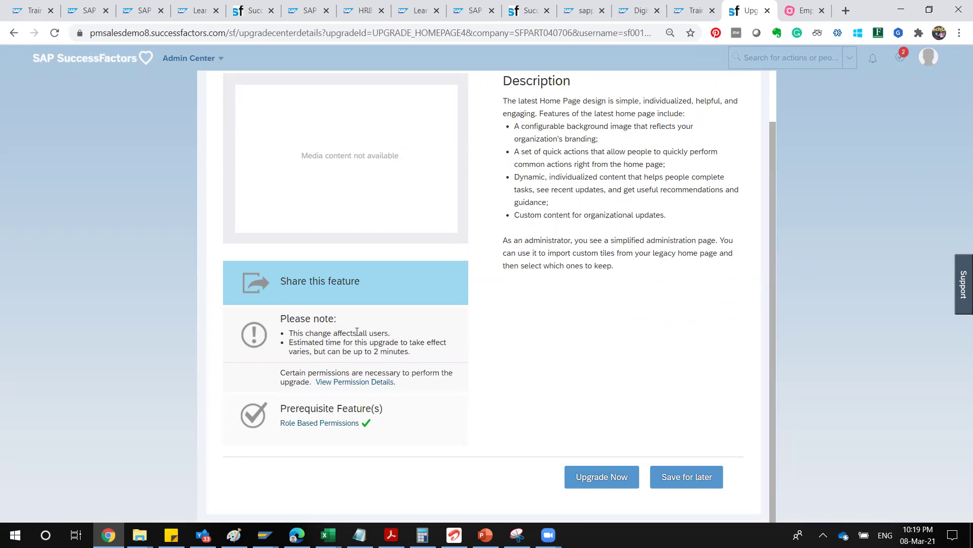
pyautogui.moveTo(358, 333); pyautogui.dragTo(389, 331)
pyautogui.moveTo(359, 351); pyautogui.dragTo(396, 355)
# Search recipients for "sf00" and share this feature with the second matching user, using the default message
pyautogui.click(312, 287)
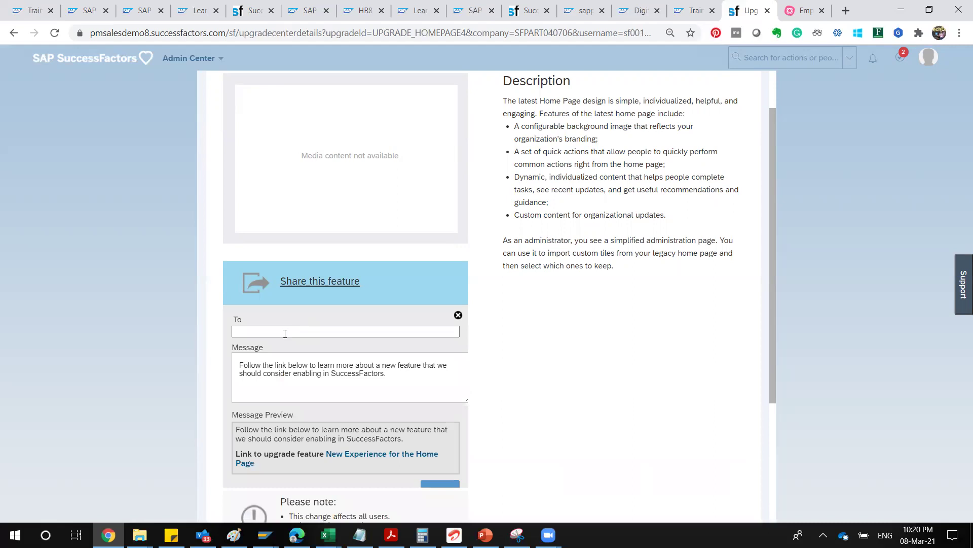
pyautogui.click(285, 333)
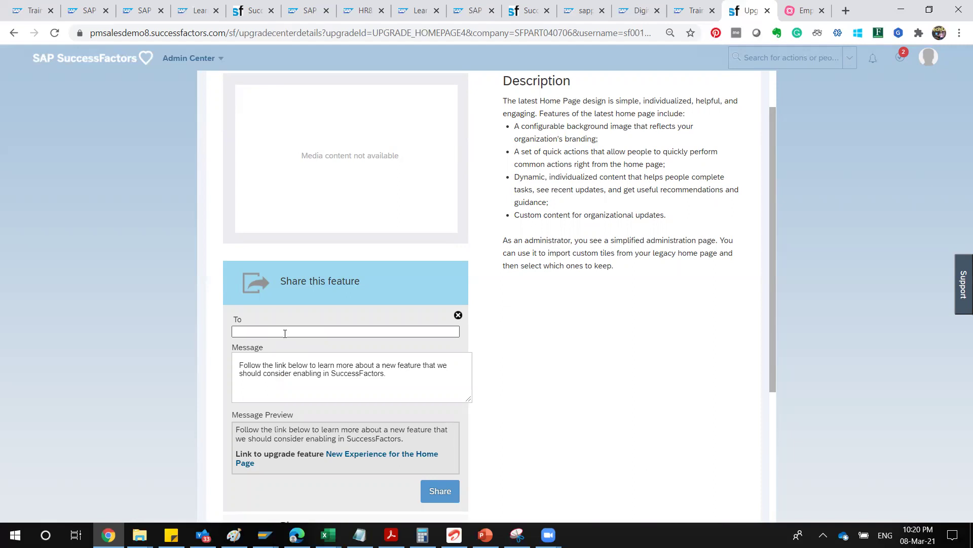
pyautogui.write('n')
pyautogui.press('BackSpace')
pyautogui.write('sf00')
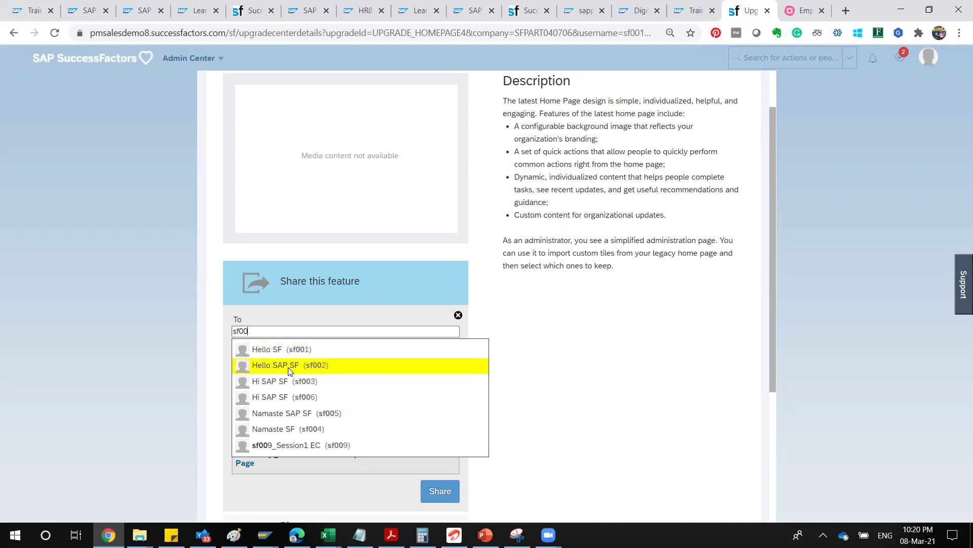
pyautogui.click(288, 367)
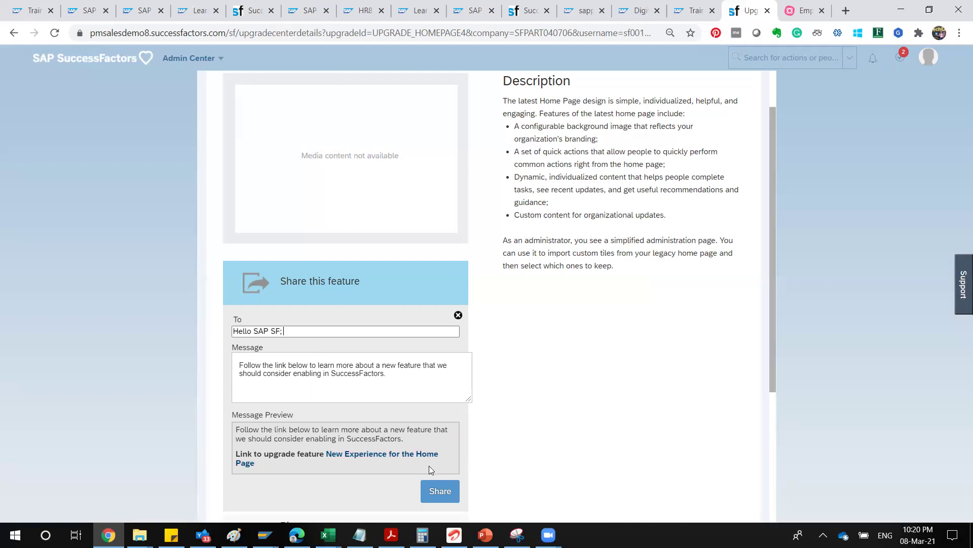
pyautogui.click(441, 493)
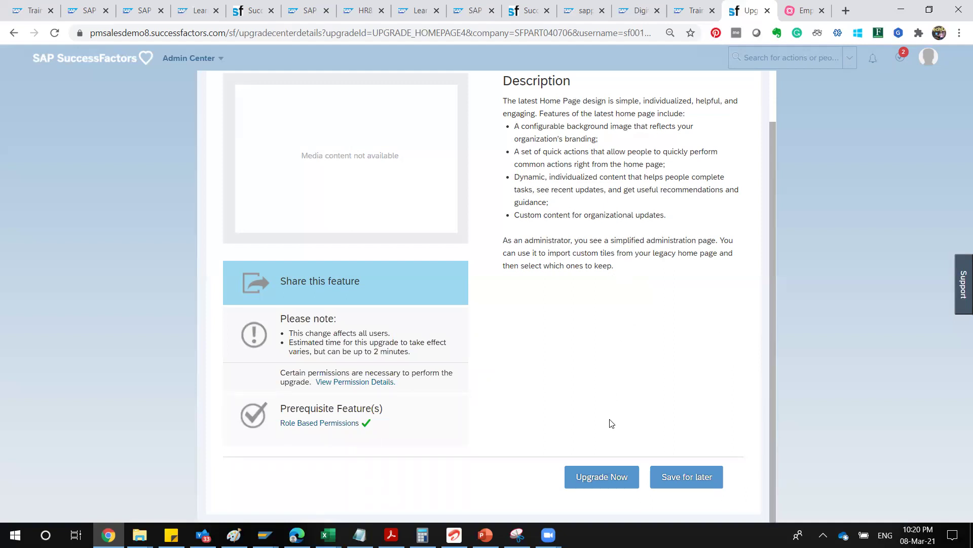
# Run the New Experience for the Home Page upgrade, dismissing the calendar reminder, and return to the Upgrade Center
pyautogui.click(598, 480)
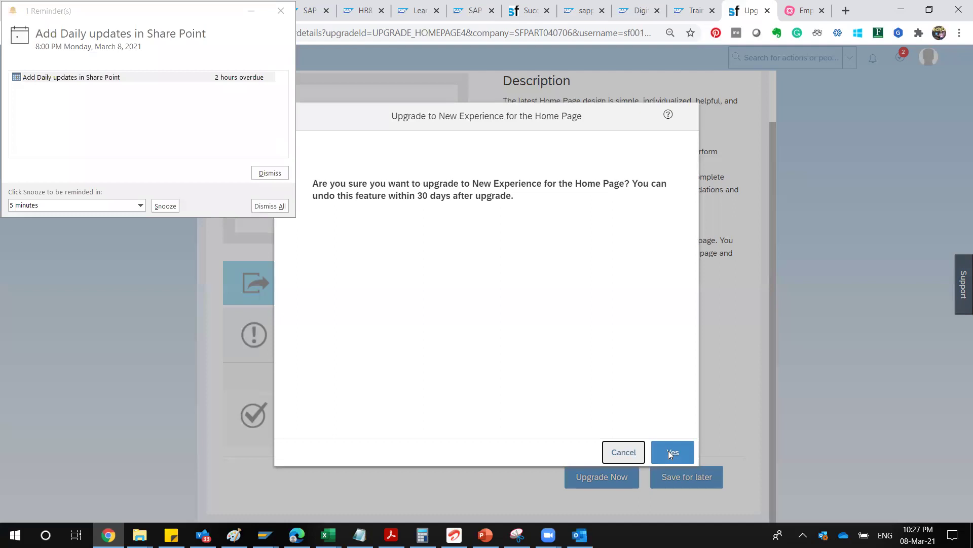
pyautogui.click(277, 207)
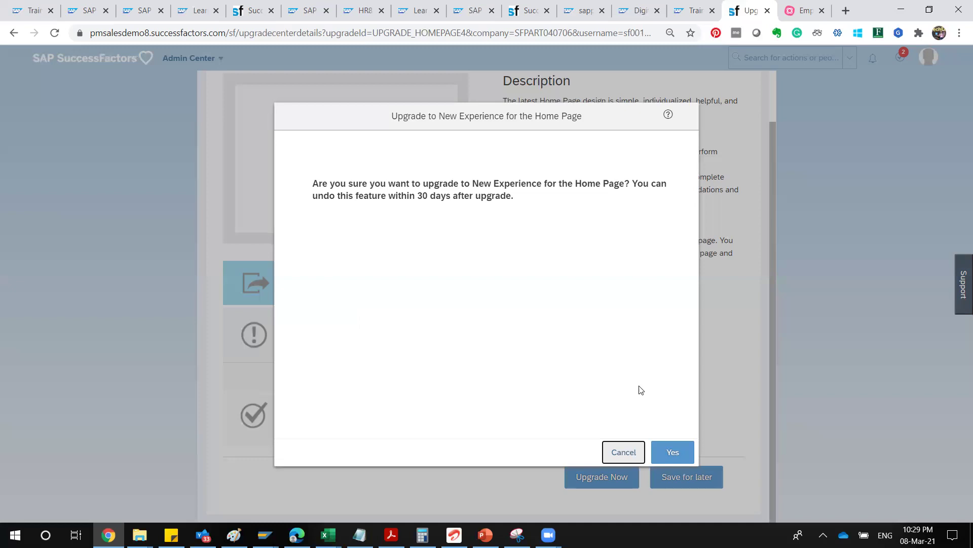
pyautogui.click(671, 455)
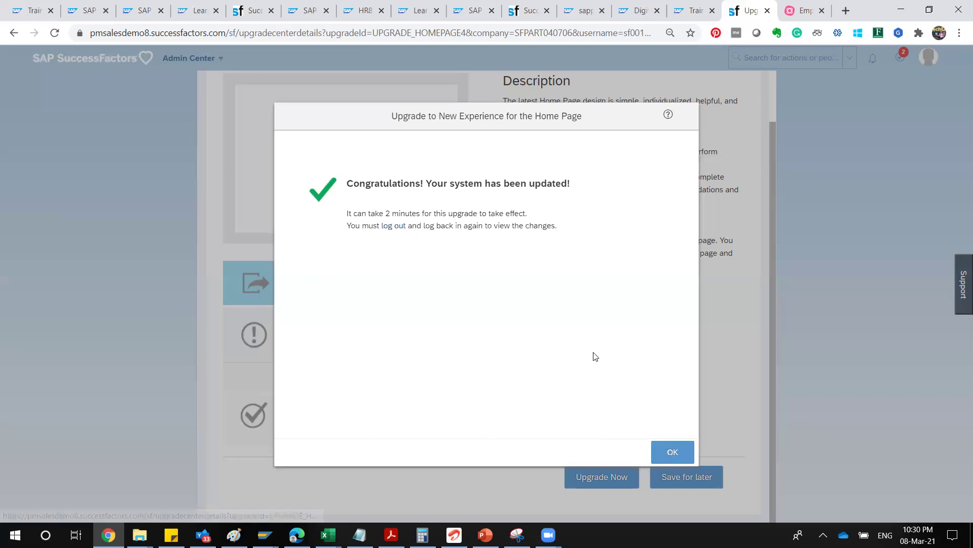
pyautogui.click(669, 447)
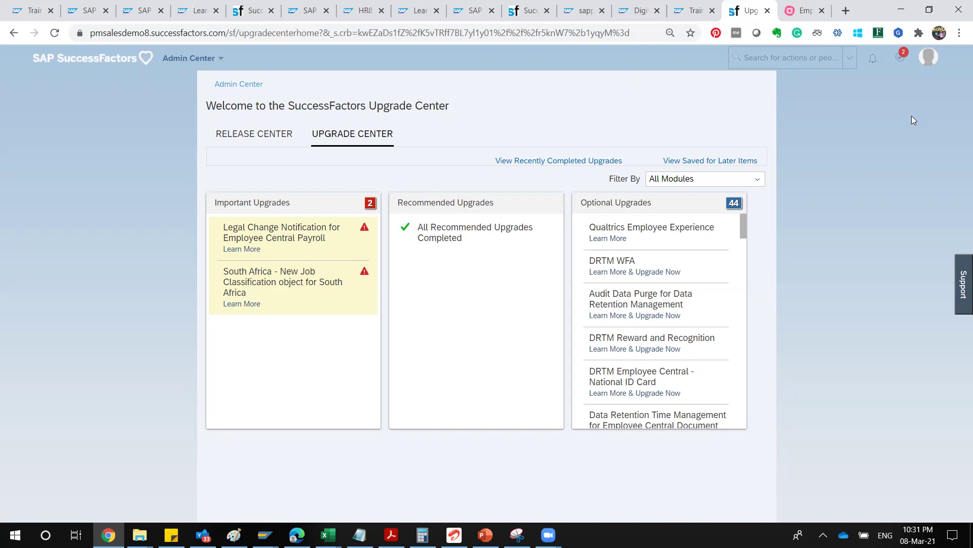
# Open the recently completed upgrades and look through their status and undo options
pyautogui.click(567, 161)
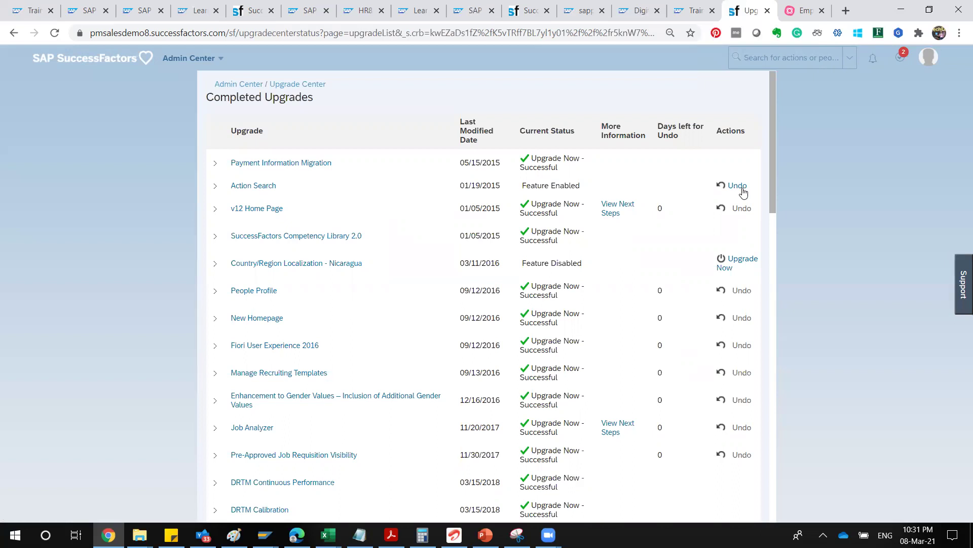
pyautogui.moveTo(744, 191)
pyautogui.moveTo(775, 202); pyautogui.dragTo(777, 349)
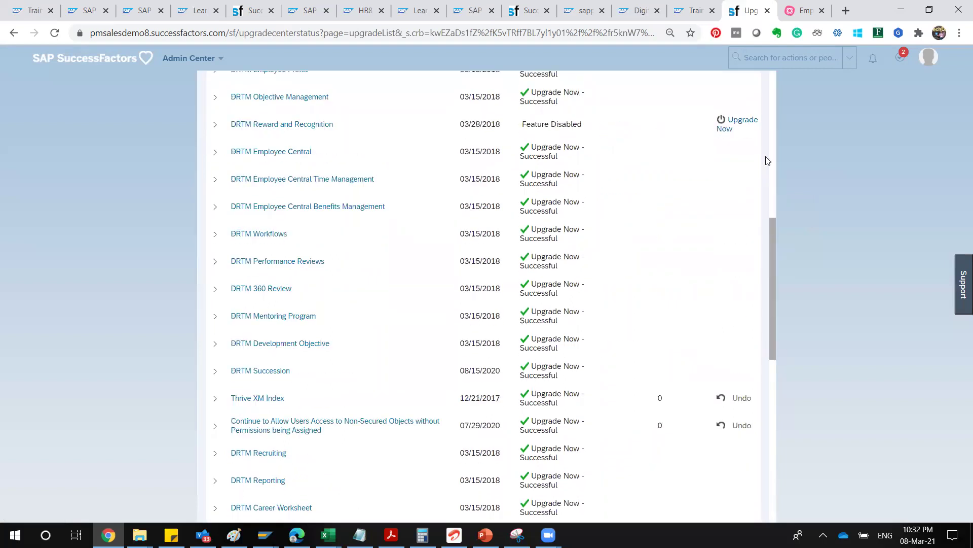
pyautogui.scroll(10, 765, 159)
# Log out of the SuccessFactors instance through the user account options
pyautogui.click(930, 66)
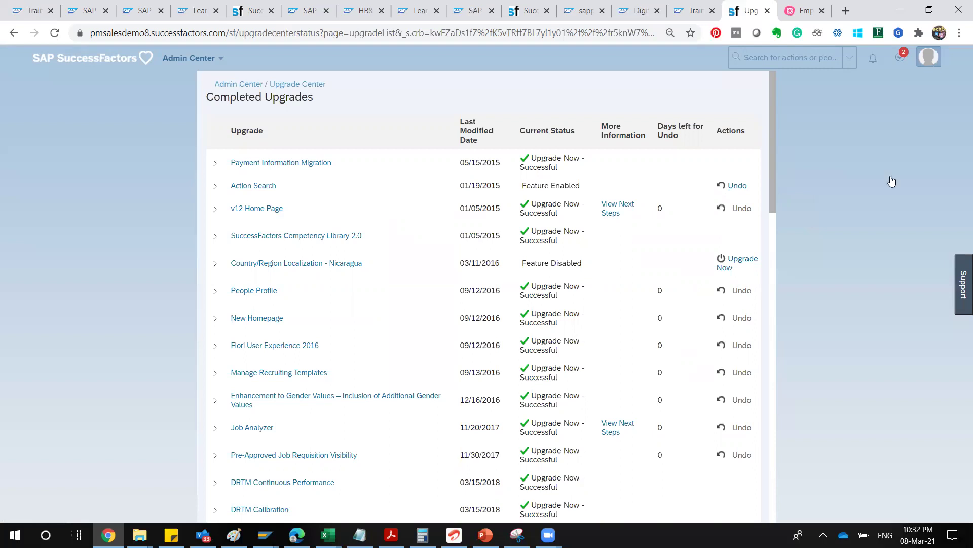
pyautogui.click(880, 199)
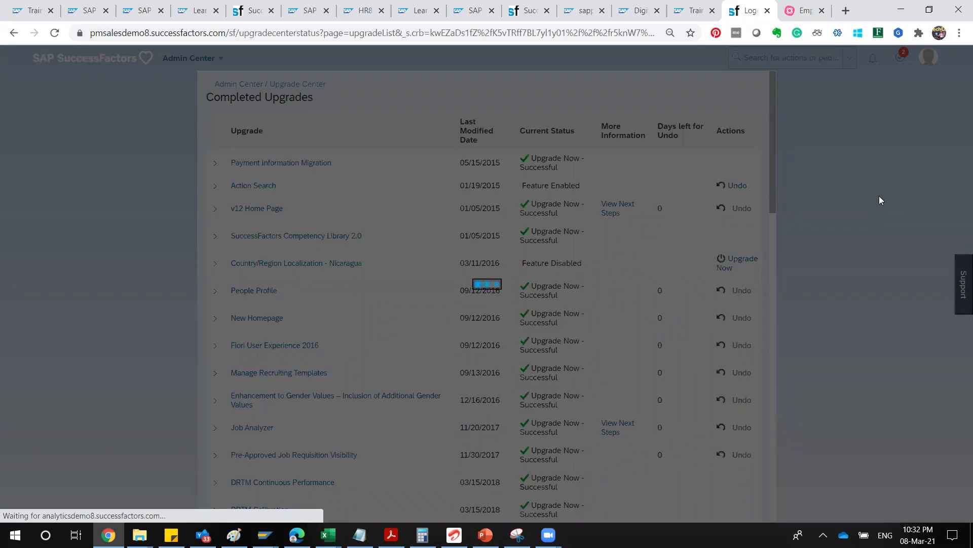
pyautogui.scroll(-1, 879, 201)
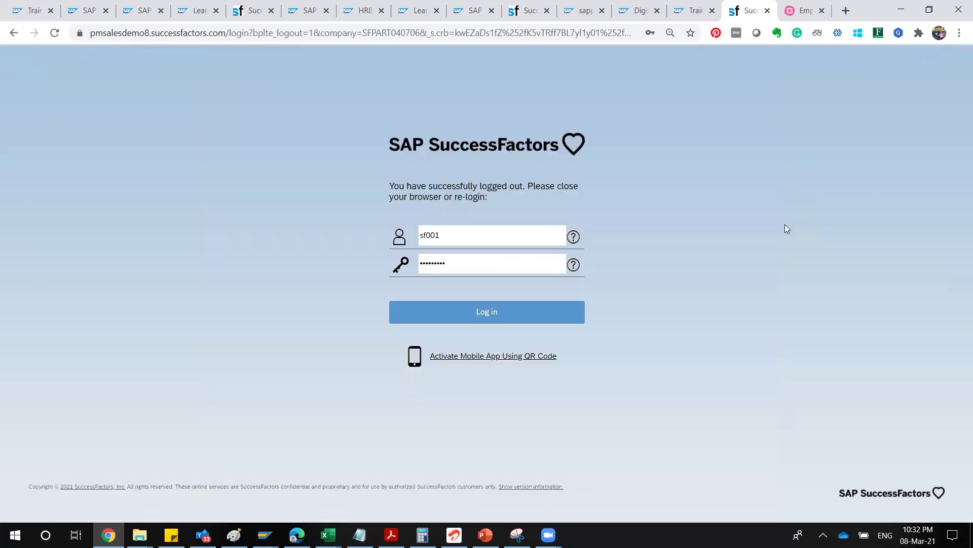
# Log back in to the SuccessFactors instance with the prefilled credentials and open the home page's module navigation
pyautogui.click(482, 314)
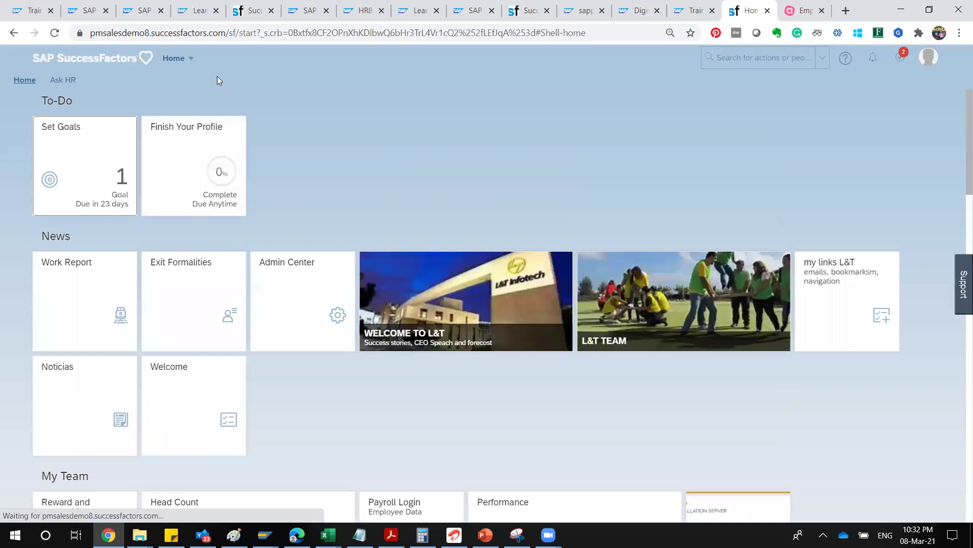
pyautogui.click(195, 67)
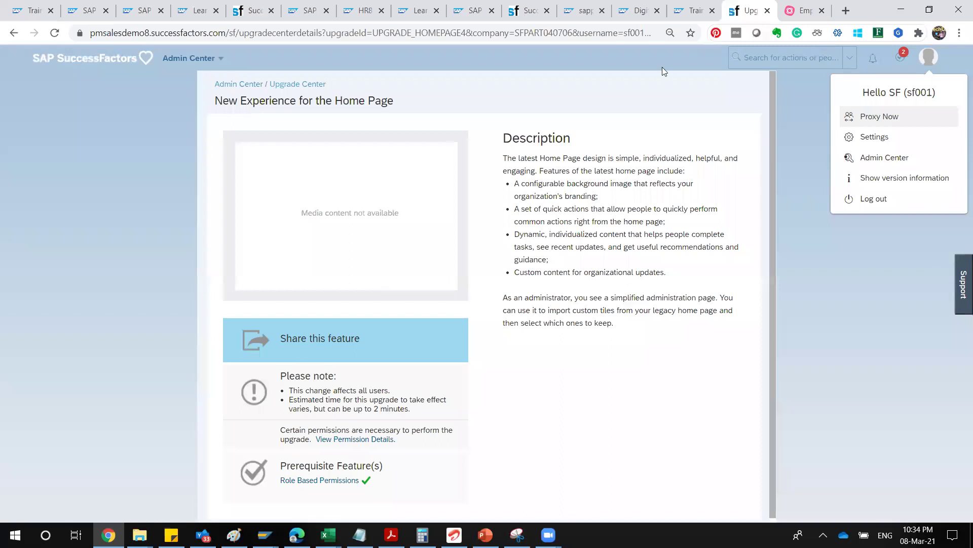
# Return to the Upgrade Center and filter the upgrades by the Employee Central Payroll module
pyautogui.click(295, 89)
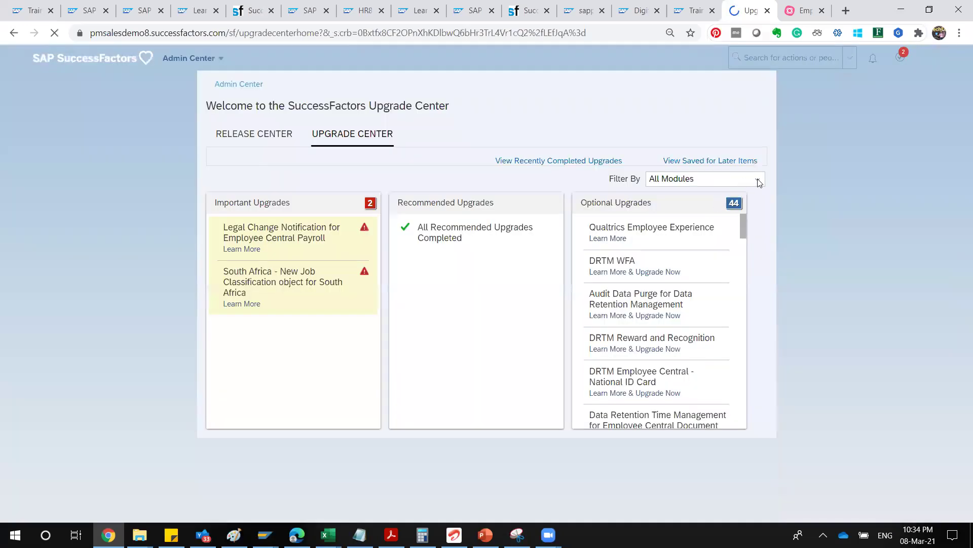
pyautogui.hotkey('alt', 'Down')
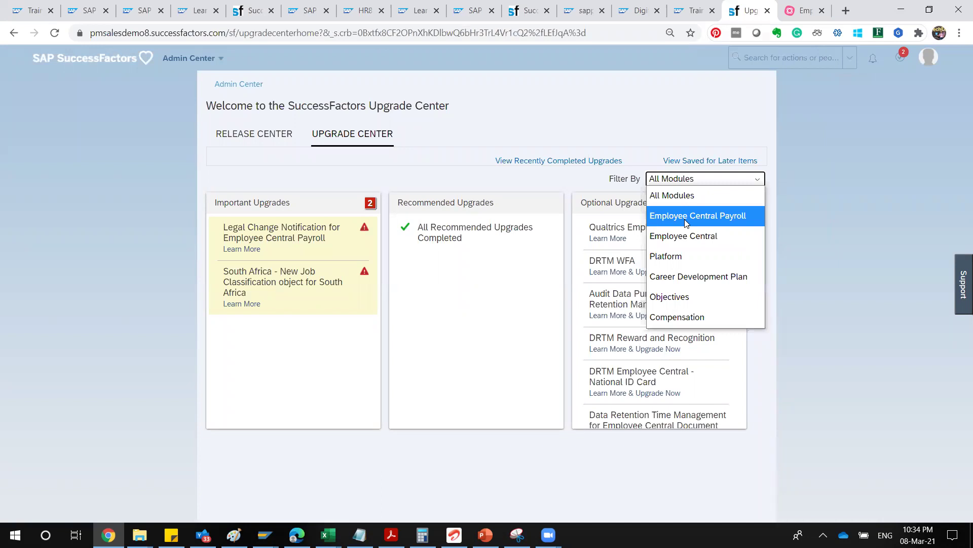
pyautogui.click(686, 223)
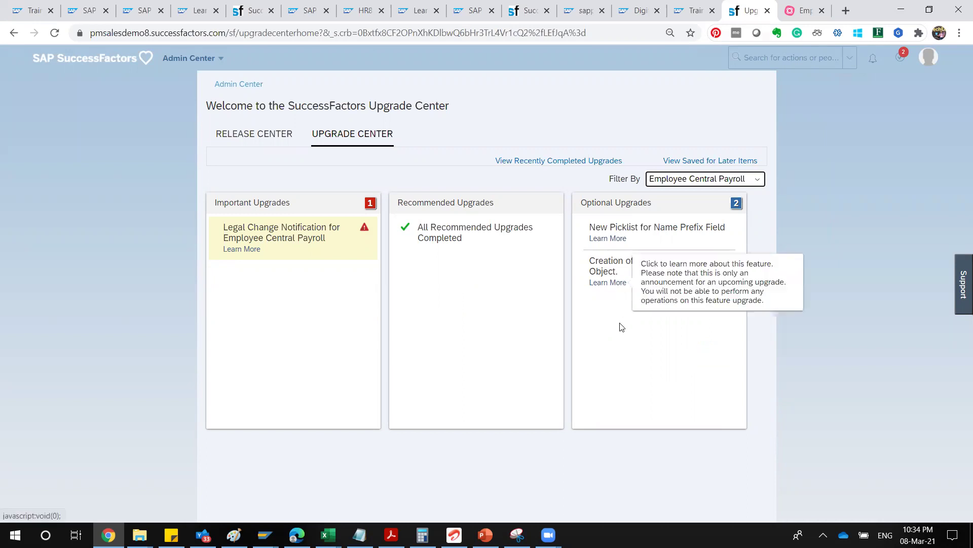
# Open the details of the Creation of Termination Notice Object upgrade and highlight its upcoming-upgrade announcement note
pyautogui.click(610, 283)
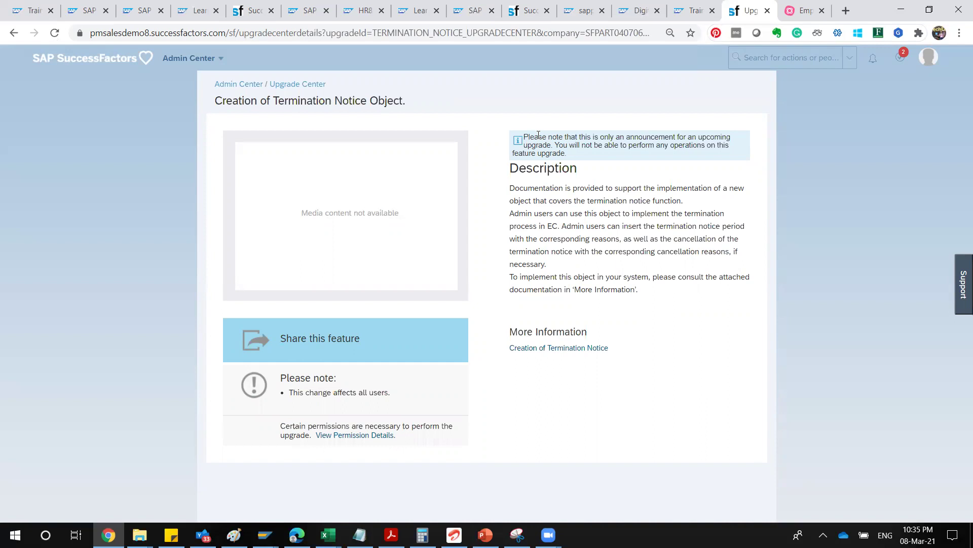
pyautogui.moveTo(535, 137); pyautogui.dragTo(573, 157)
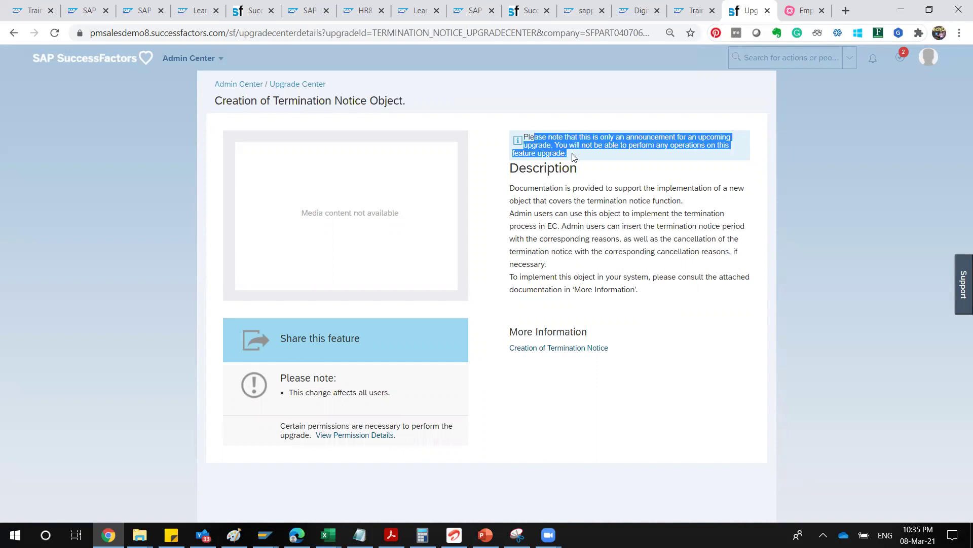
pyautogui.click(653, 135)
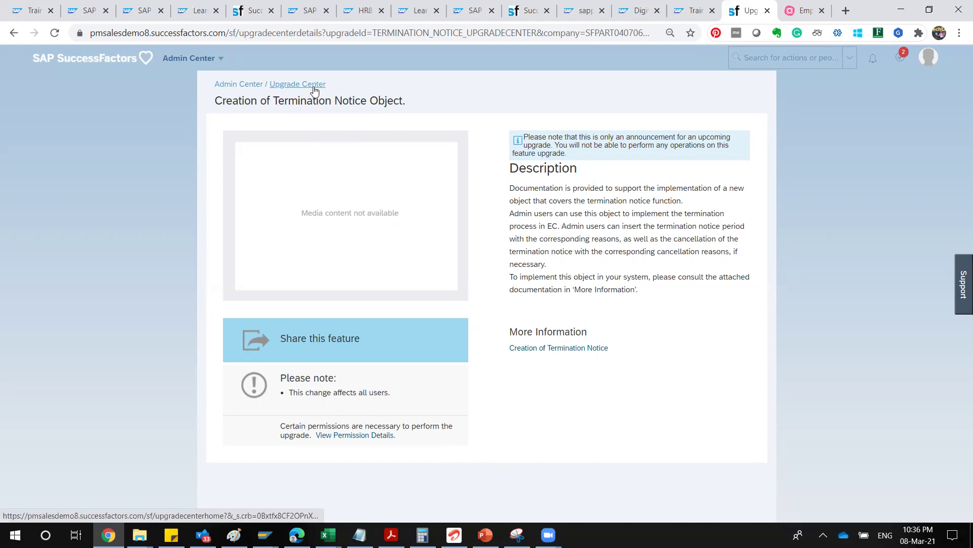
# Open community.successfactors.com in a new browser tab and go to its release information, road maps, innovation alerts and patch information page
pyautogui.click(845, 11)
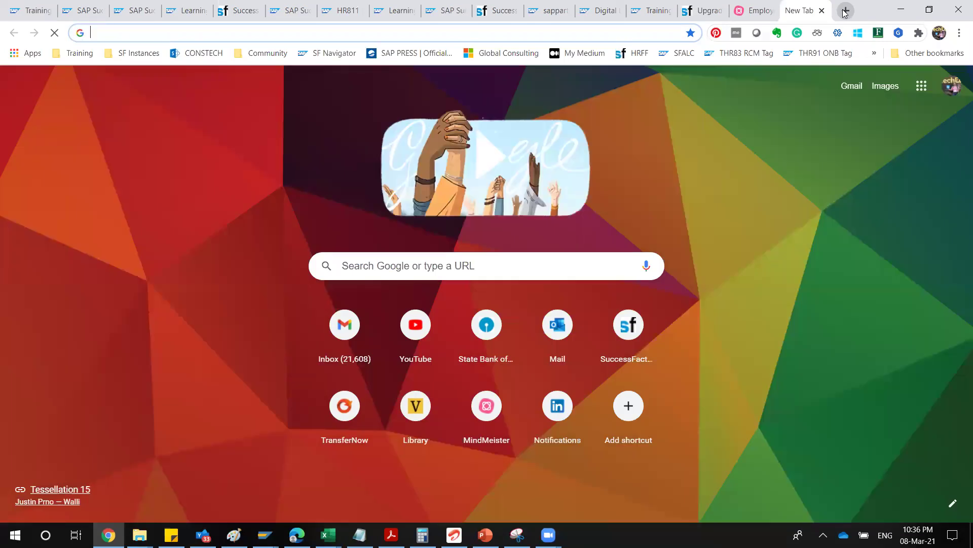
pyautogui.write('c')
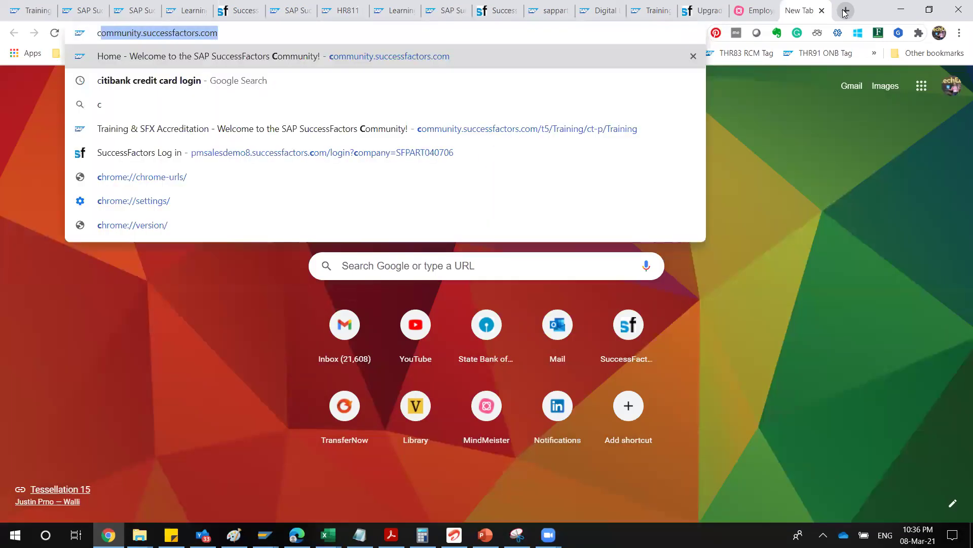
pyautogui.write('o')
pyautogui.press('Return')
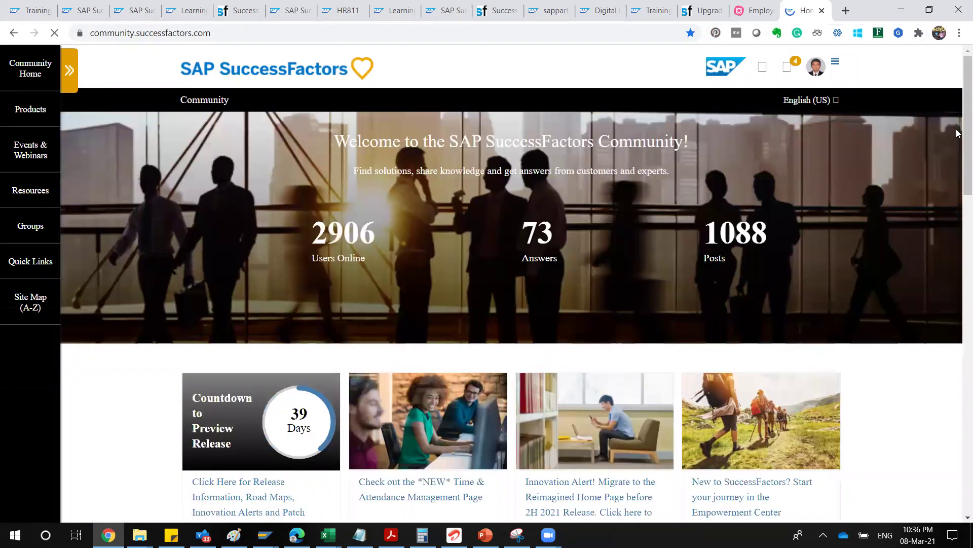
pyautogui.scroll(-3, 958, 147)
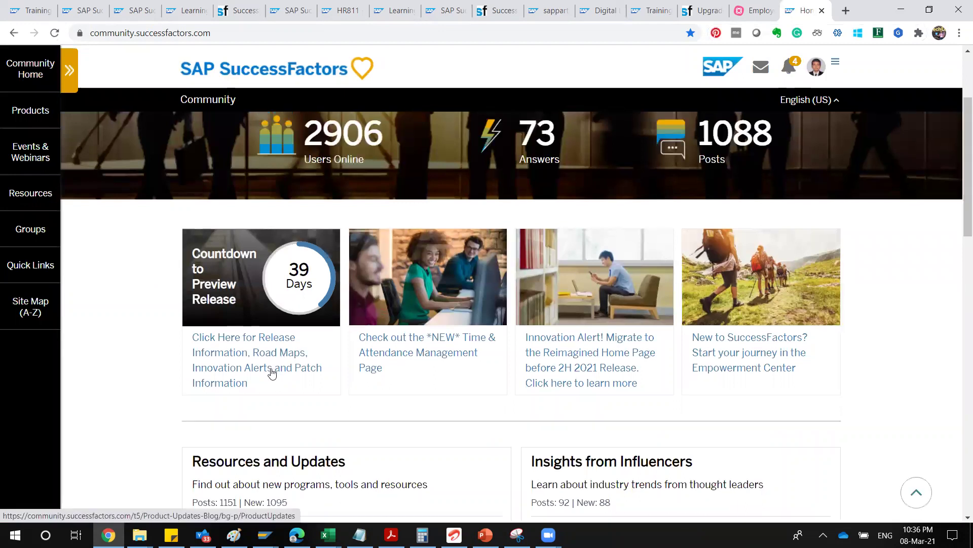
pyautogui.click(243, 342)
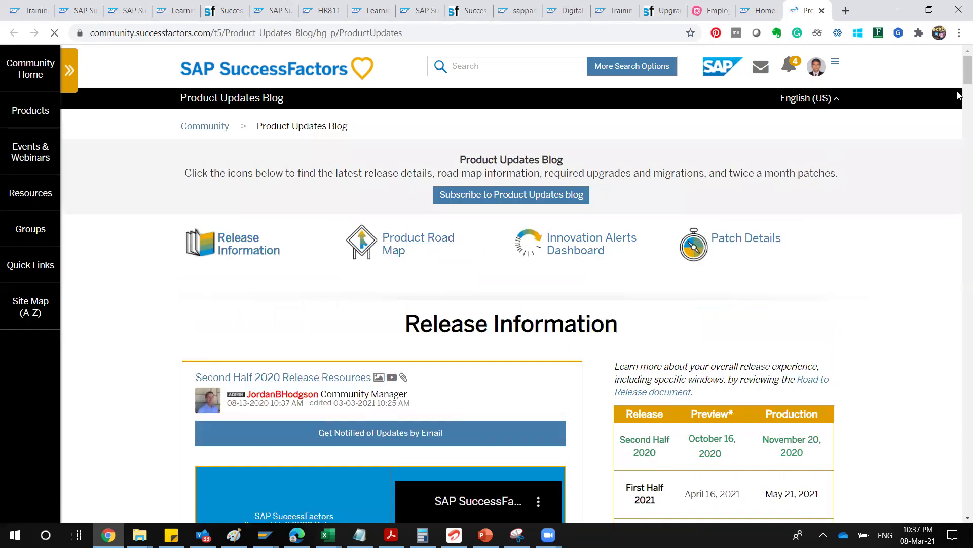
# Look over the release schedule and upcoming release countdowns on the Product Updates Blog, and highlight the page's web address
pyautogui.scroll(-8, 959, 92)
pyautogui.scroll(-1, 801, 197)
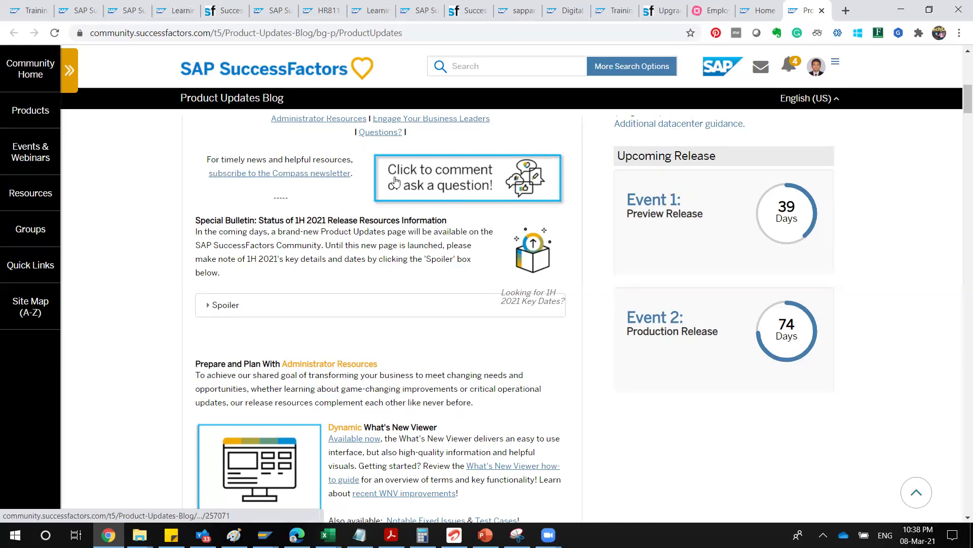
pyautogui.click(240, 32)
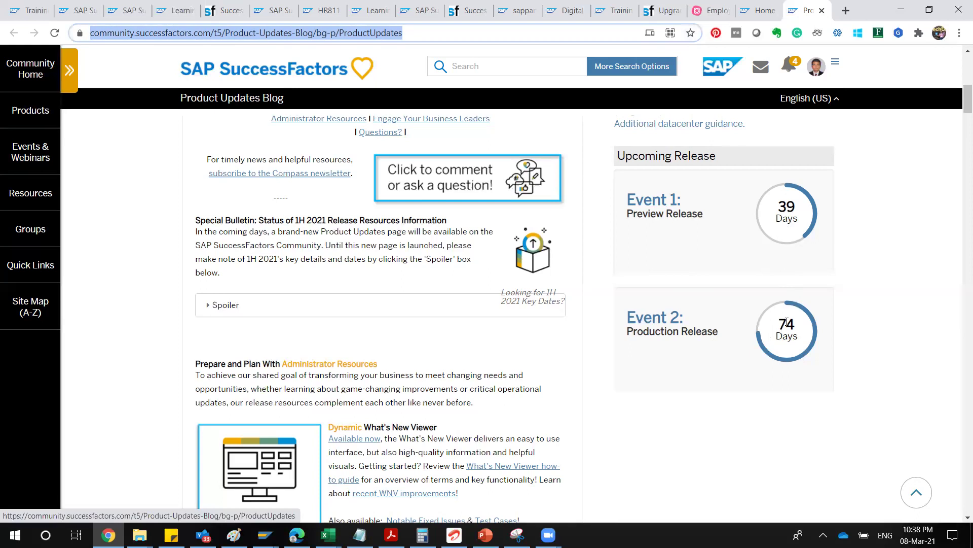
# Read through the Second Half 2020 and First Half 2020 release resources down to the Q4 2019 product updates post
pyautogui.scroll(-8, 959, 122)
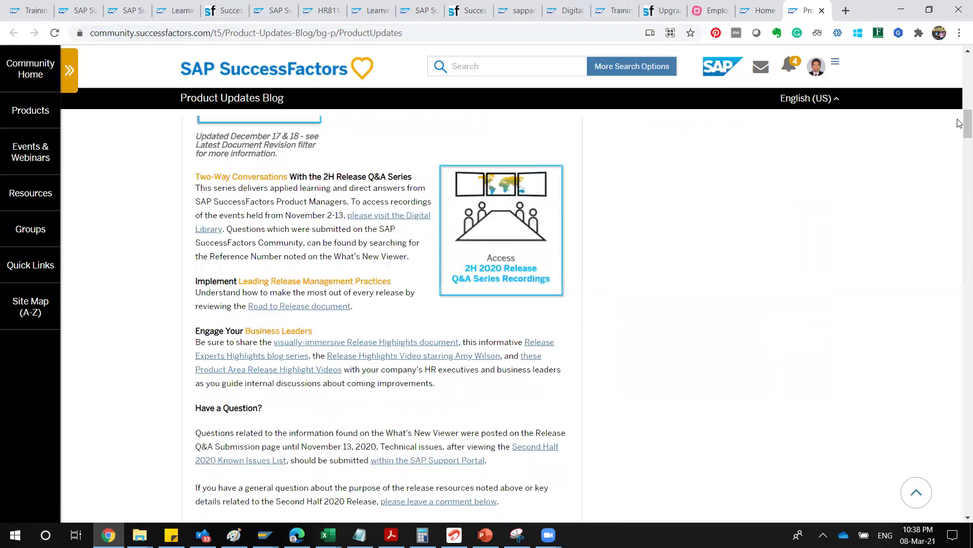
pyautogui.scroll(2, 959, 123)
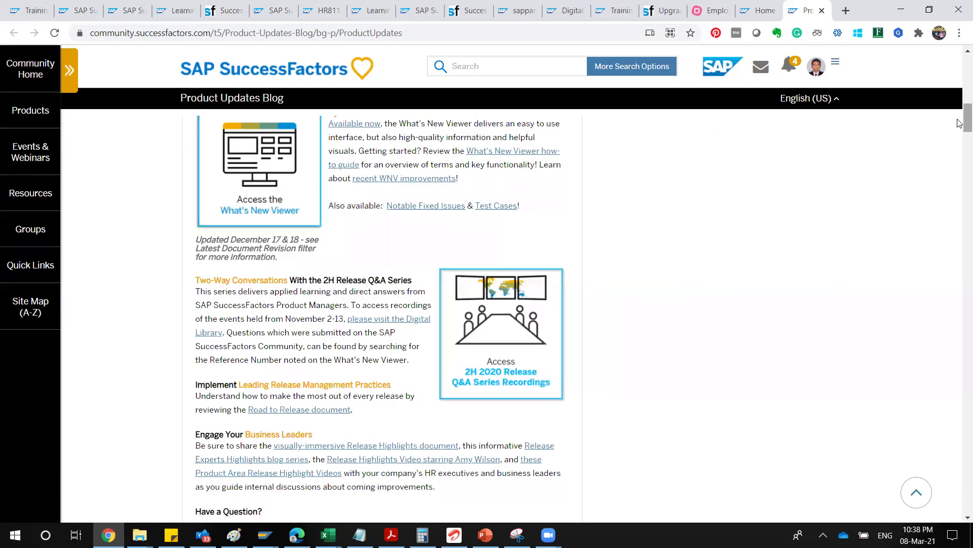
pyautogui.scroll(1, 959, 123)
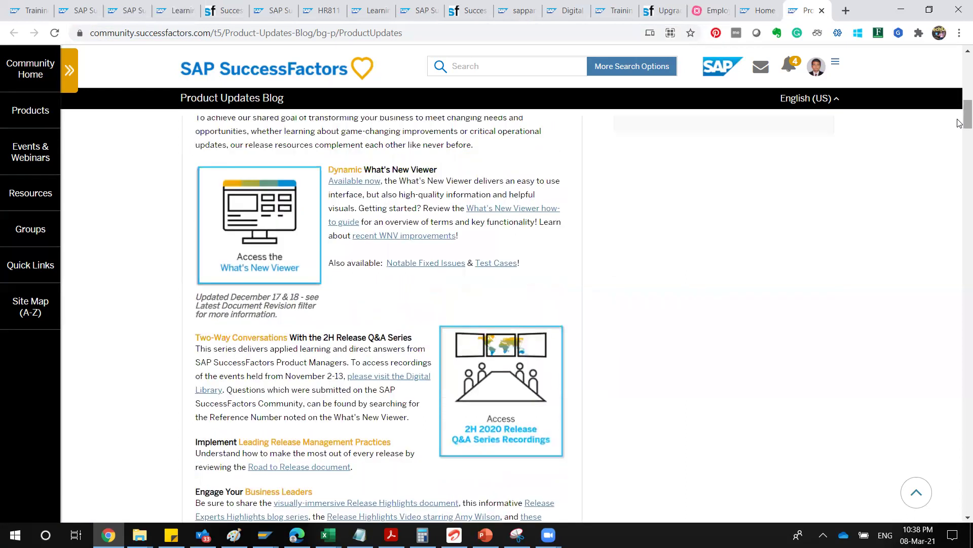
pyautogui.scroll(-3, 960, 122)
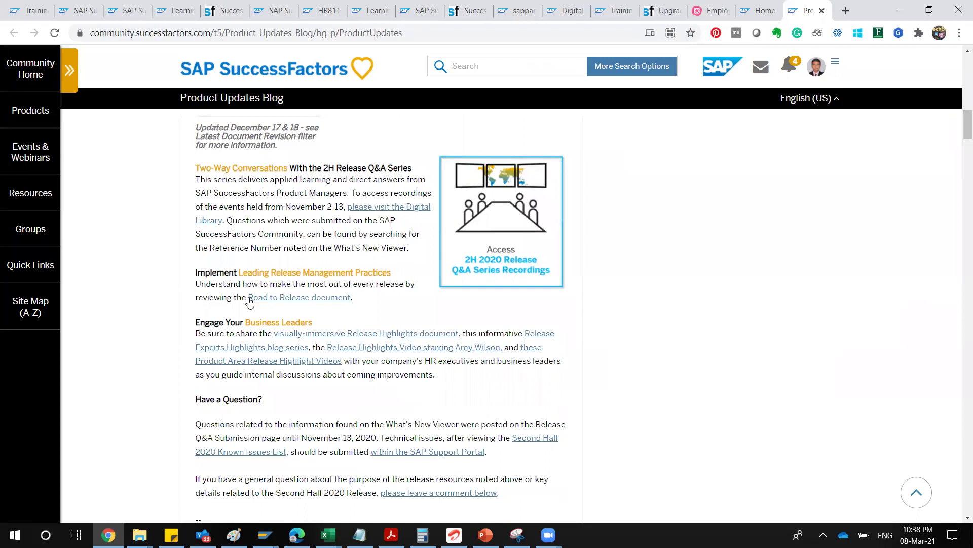
pyautogui.scroll(-1, 381, 301)
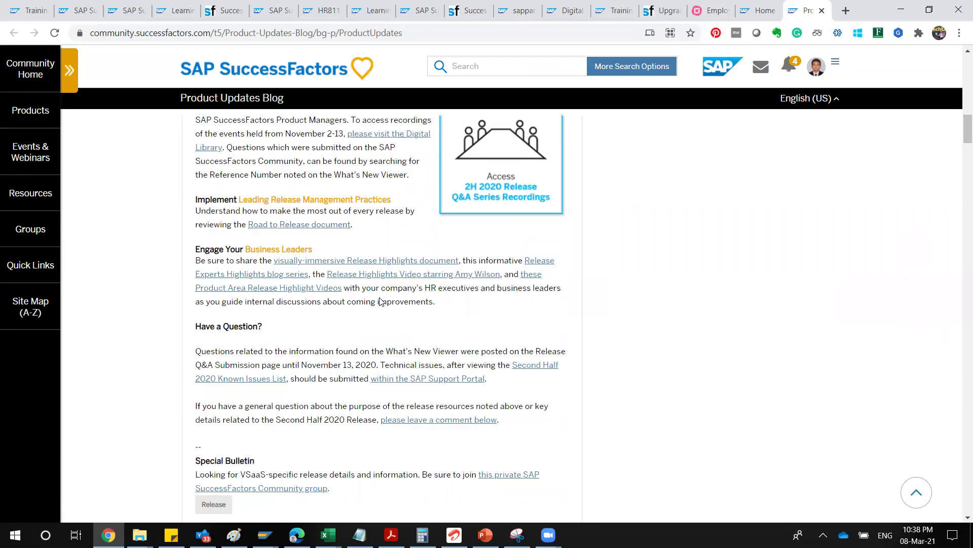
pyautogui.scroll(-2, 382, 301)
pyautogui.scroll(-1, 381, 301)
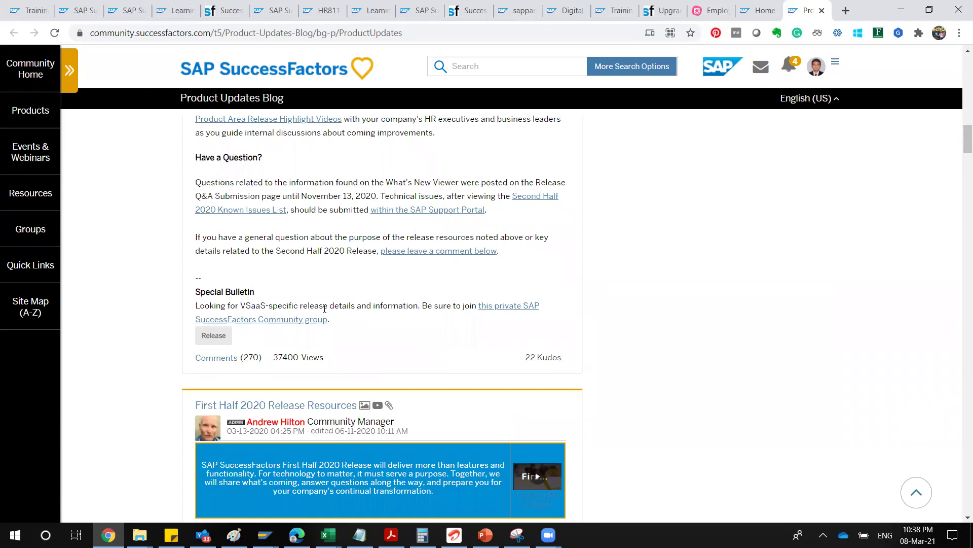
pyautogui.scroll(-3, 325, 308)
pyautogui.scroll(-2, 324, 308)
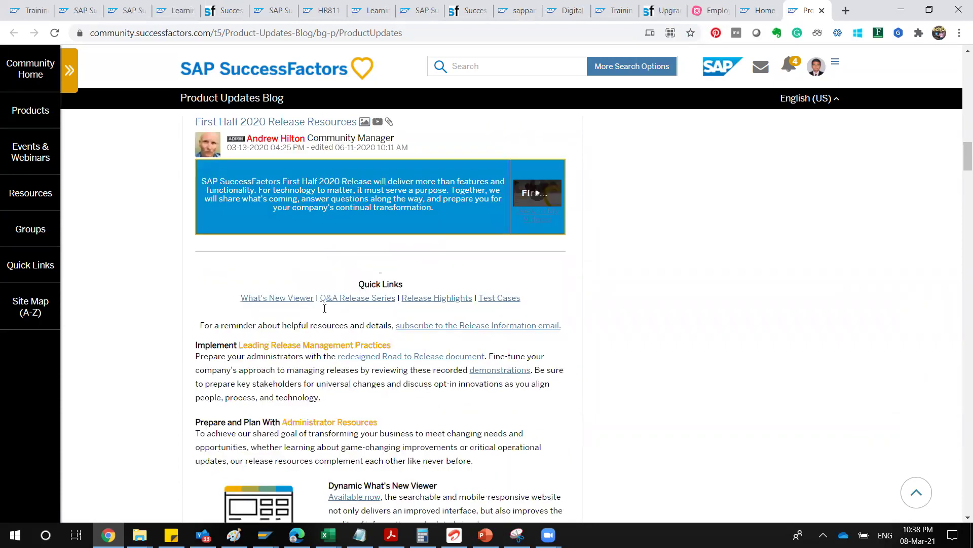
pyautogui.scroll(-5, 325, 308)
pyautogui.scroll(-5, 324, 308)
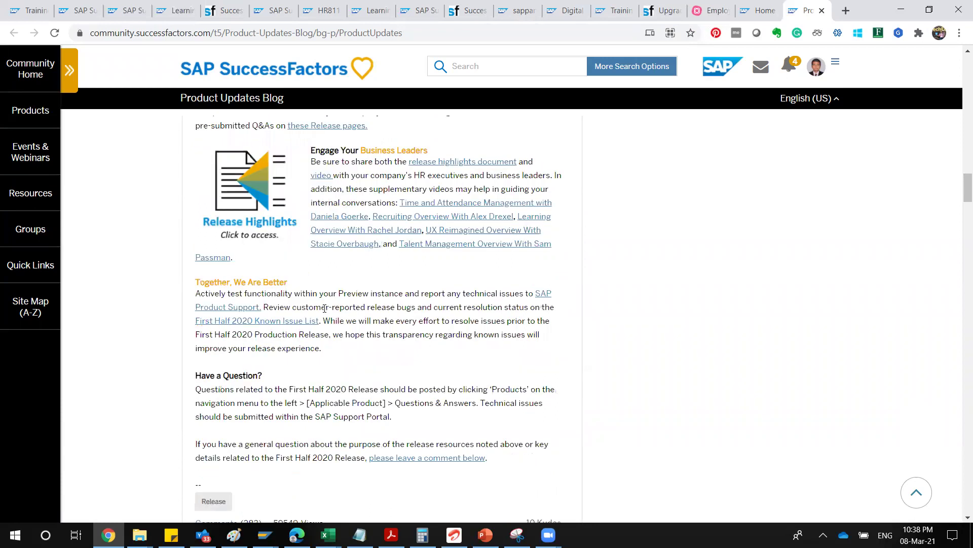
pyautogui.scroll(-5, 325, 309)
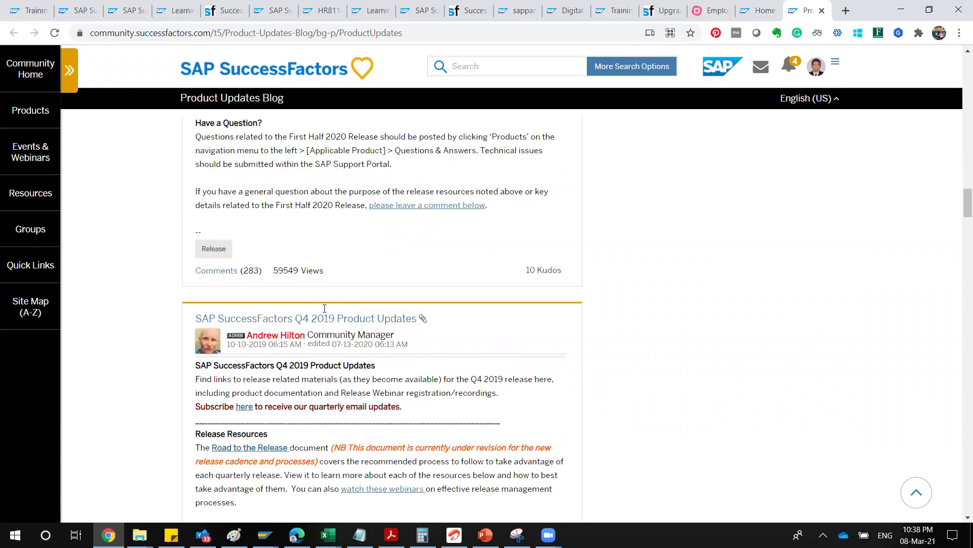
pyautogui.scroll(-3, 324, 308)
# Return to the Second Half 2020 Release Resources post and review its 1H 2021 bulletin, What's New Viewer and upcoming release events
pyautogui.scroll(10, 324, 308)
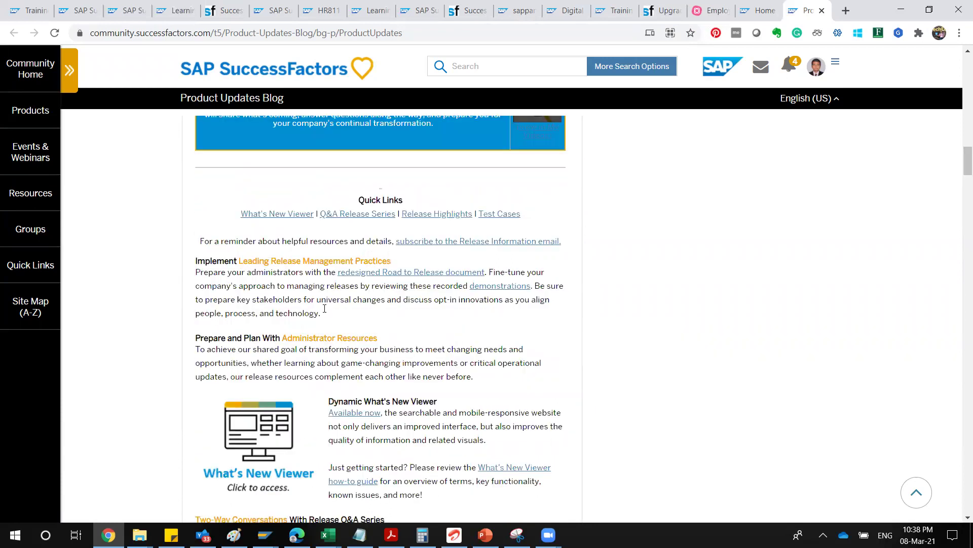
pyautogui.scroll(4, 325, 308)
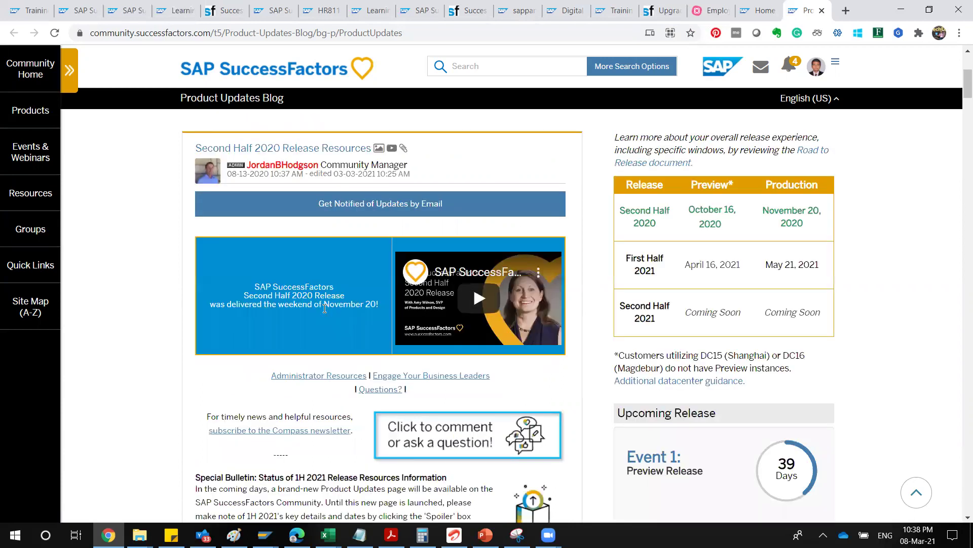
pyautogui.scroll(-1, 324, 308)
pyautogui.scroll(-2, 324, 309)
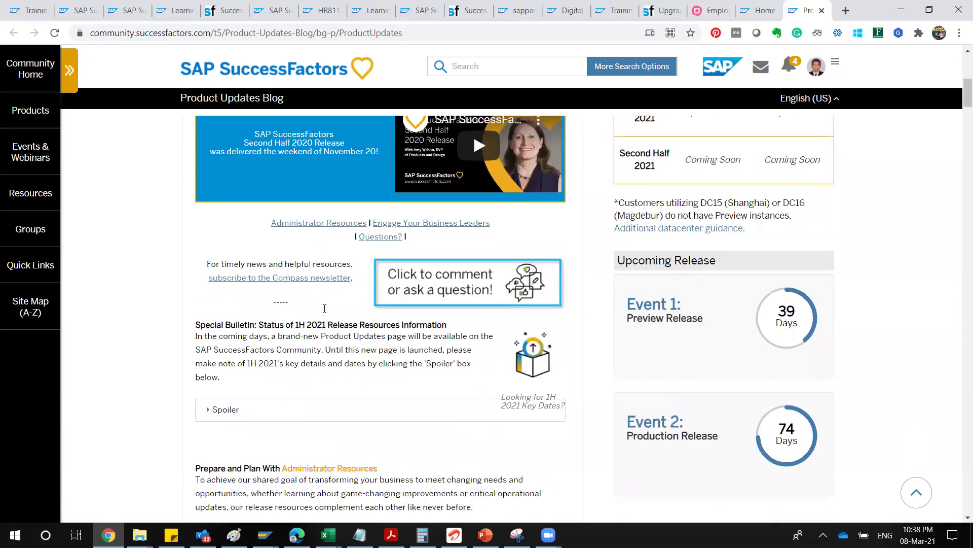
pyautogui.scroll(-1, 324, 308)
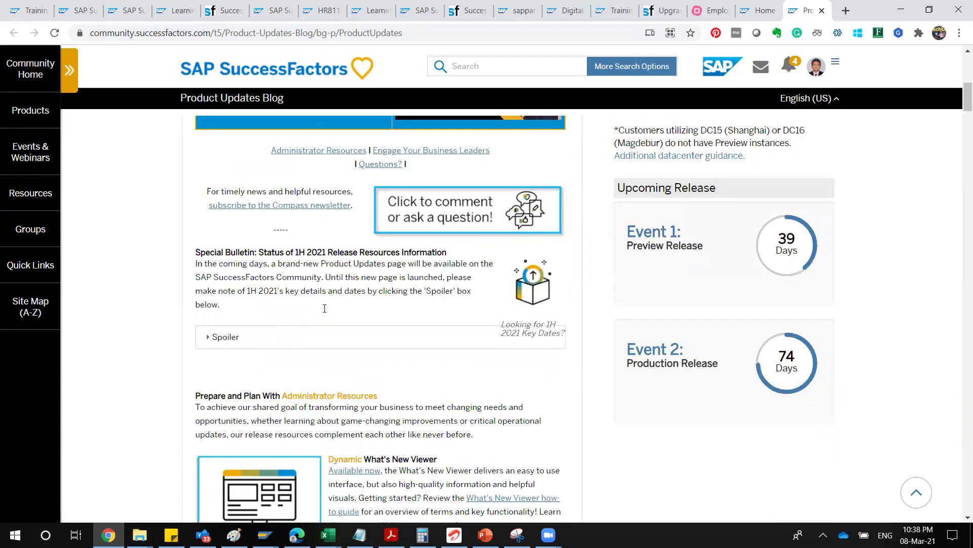
pyautogui.scroll(-3, 324, 309)
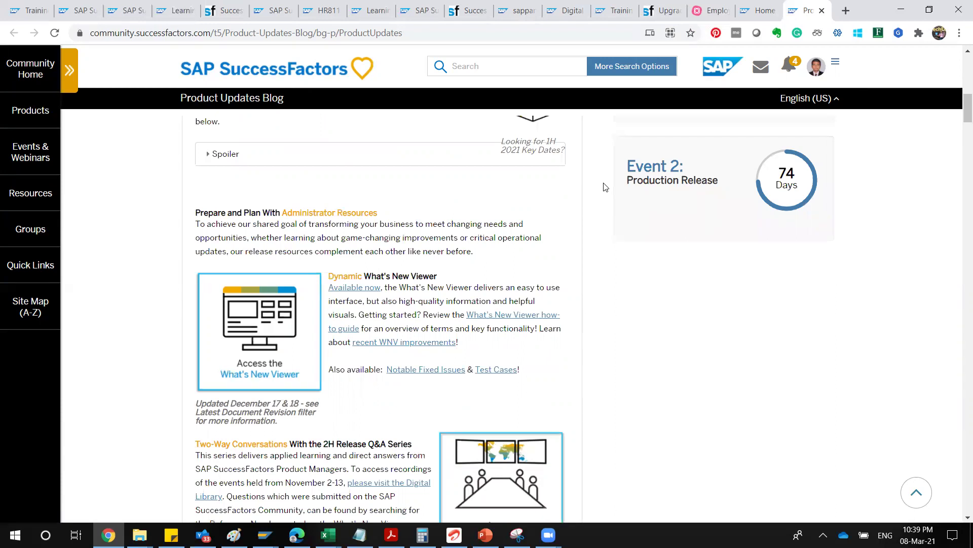
pyautogui.scroll(3, 604, 187)
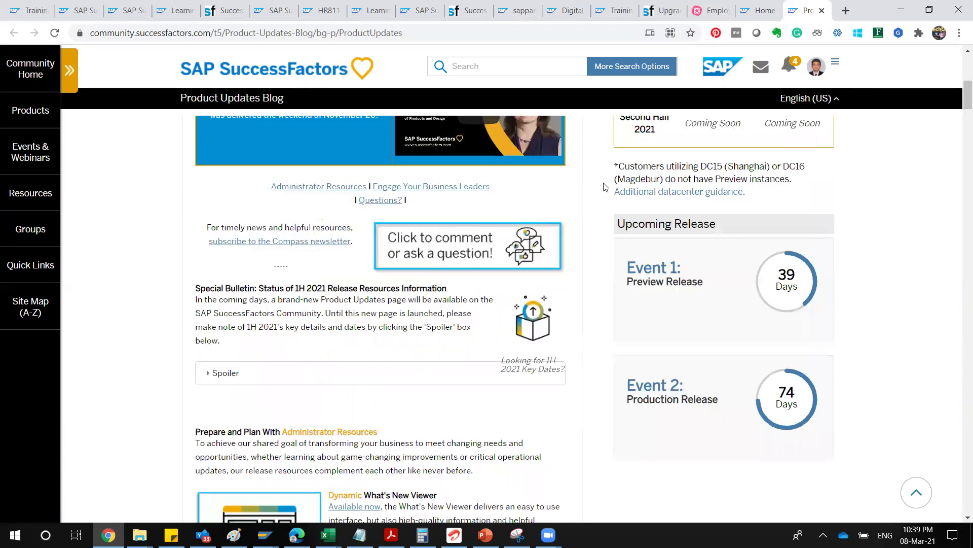
pyautogui.scroll(1, 604, 187)
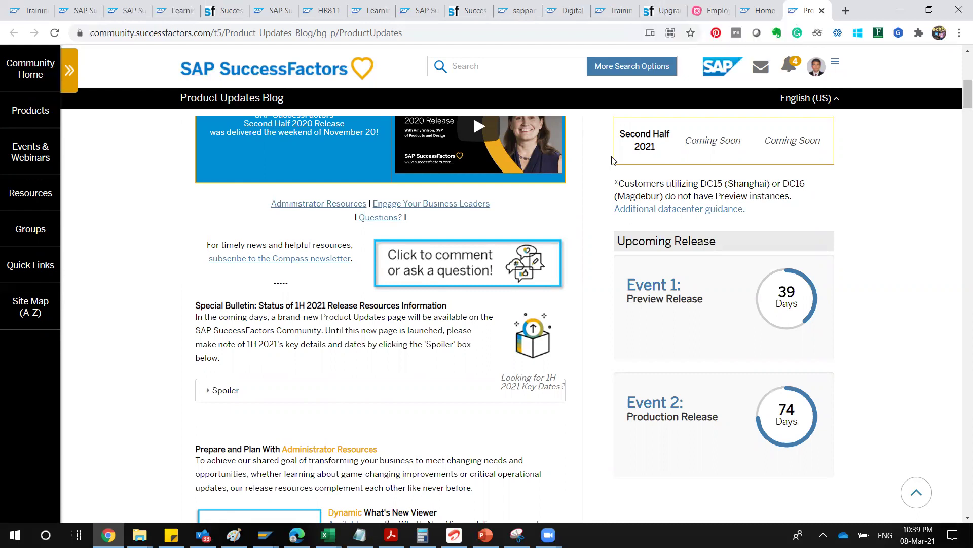
# Switch to the THR80 SF Platform PDF in Acrobat Reader and go to the Upgrade Center section of Lesson 3
pyautogui.hotkey('ctrl', 'shift', 'Tab')
pyautogui.hotkey('ctrl', 'shift', 'Tab')
pyautogui.hotkey('ctrl', 'shift', 'Tab')
pyautogui.hotkey('ctrl', 'shift', 'Tab')
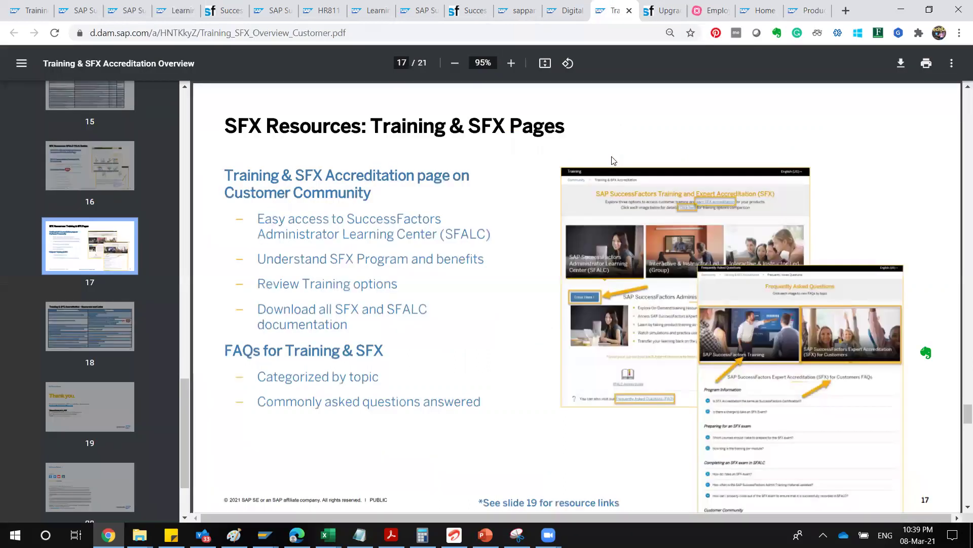
pyautogui.hotkey('ctrl', 'Tab')
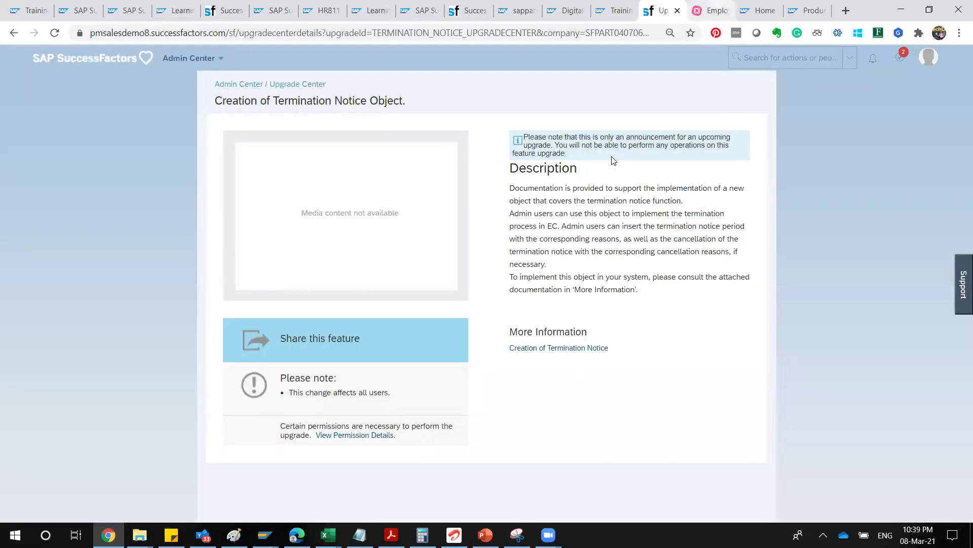
pyautogui.hotkey('ctrl', 'Tab')
pyautogui.hotkey('alt', 'Tab')
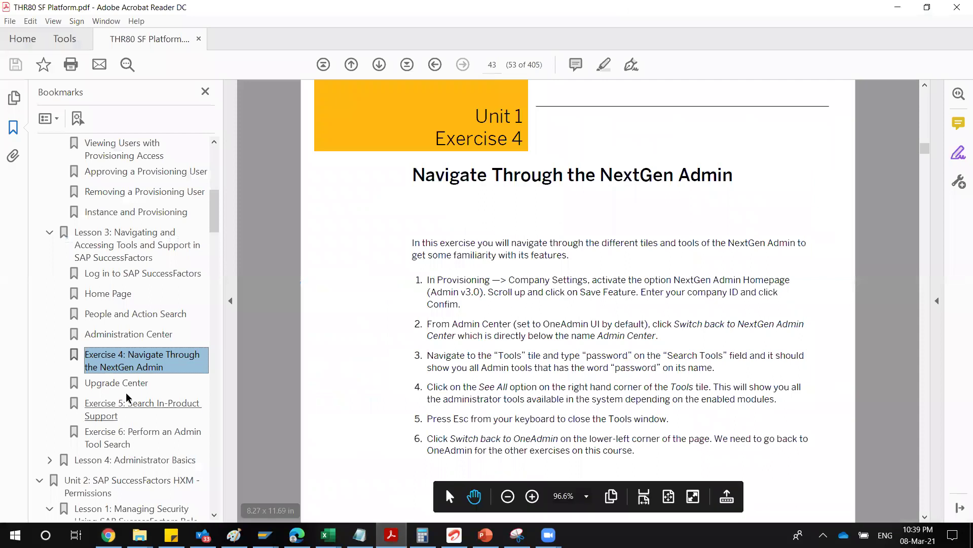
pyautogui.click(113, 385)
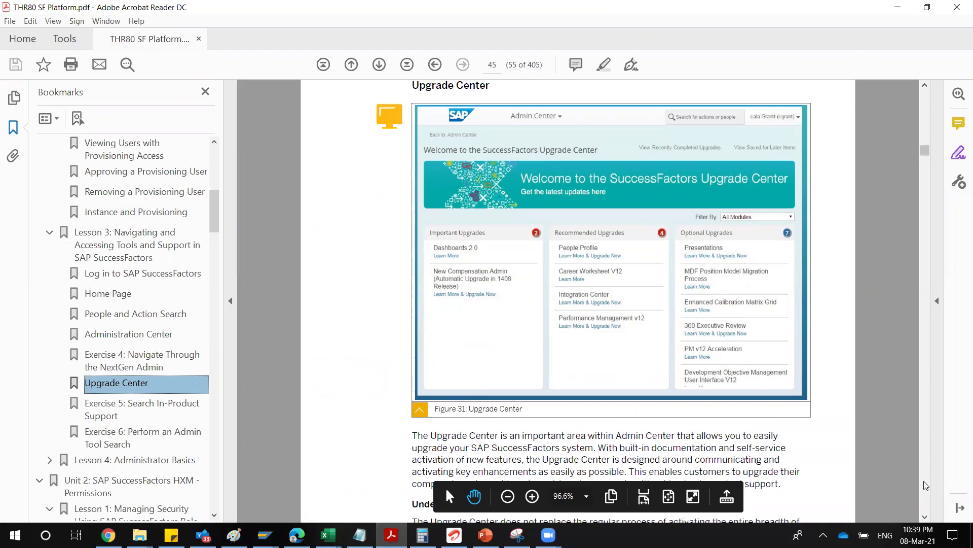
# Read through the rest of the Upgrade Center section, including the Upgrade Center Information Details
pyautogui.scroll(-5, 926, 485)
pyautogui.scroll(-5, 925, 485)
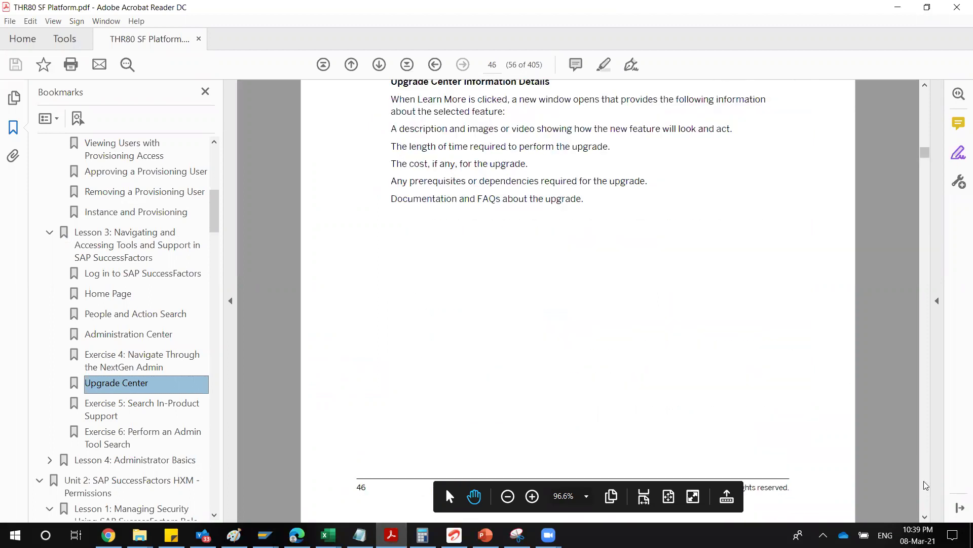
pyautogui.scroll(-5, 356, 382)
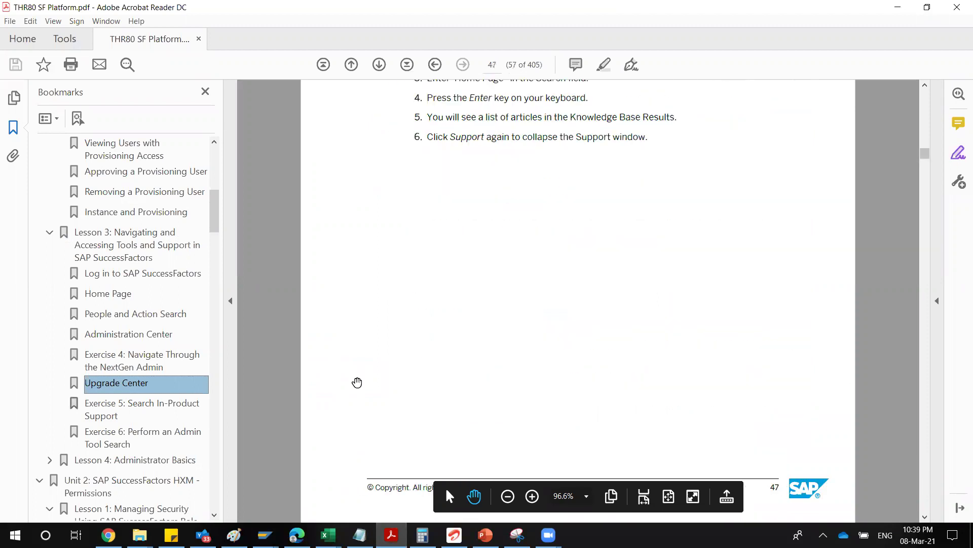
# Go to Exercise 5: Search In-Product Support, review its steps, and highlight "In-Product" in the exercise title
pyautogui.click(150, 416)
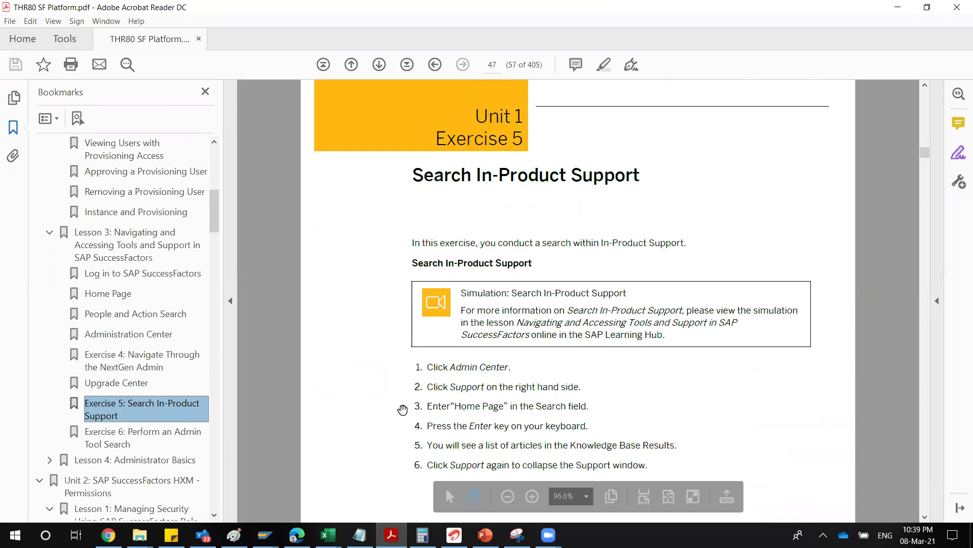
pyautogui.click(925, 518)
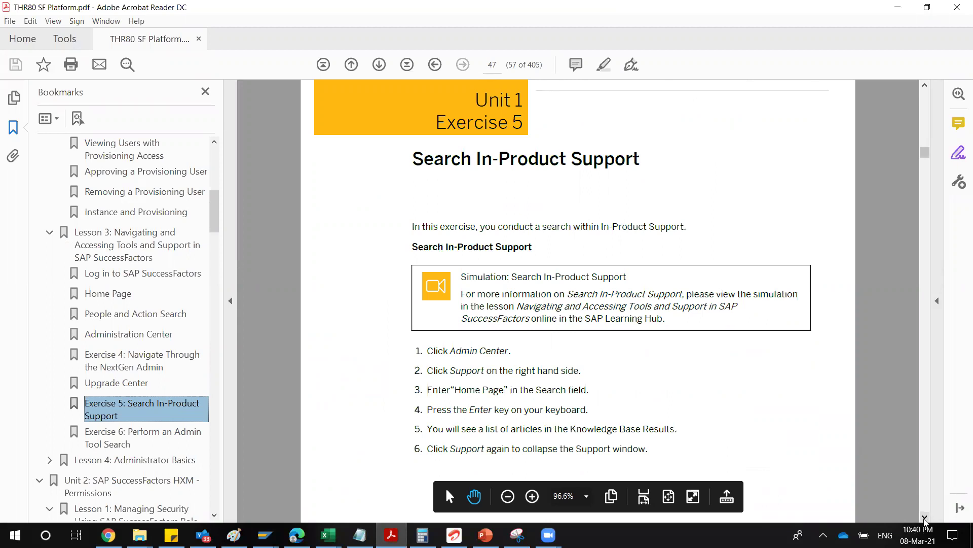
pyautogui.click(925, 519)
pyautogui.click(925, 518)
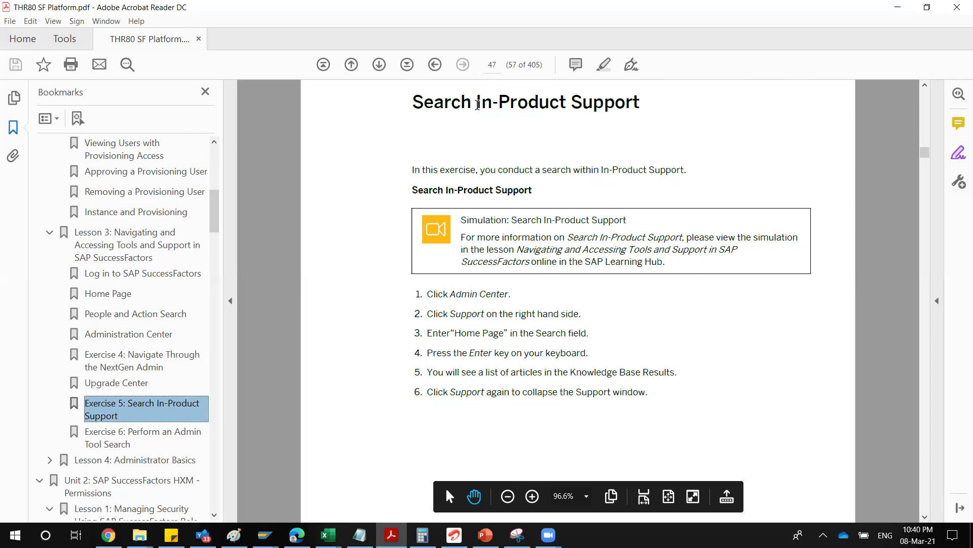
pyautogui.moveTo(478, 105); pyautogui.dragTo(567, 104)
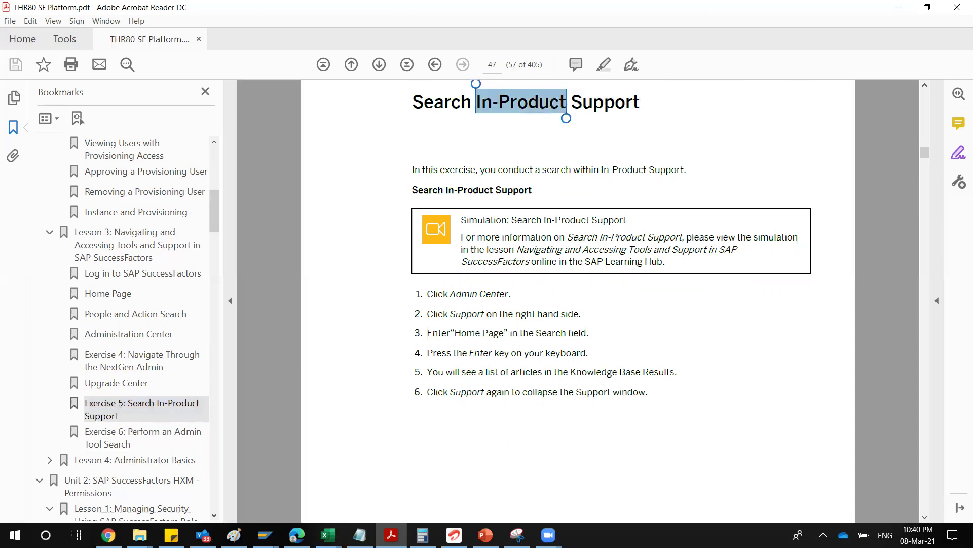
# Switch to the SuccessFactors Upgrade Center page in Chrome, review the in-product Support panel's knowledge base articles, and collapse the panel
pyautogui.hotkey('alt', 'Tab')
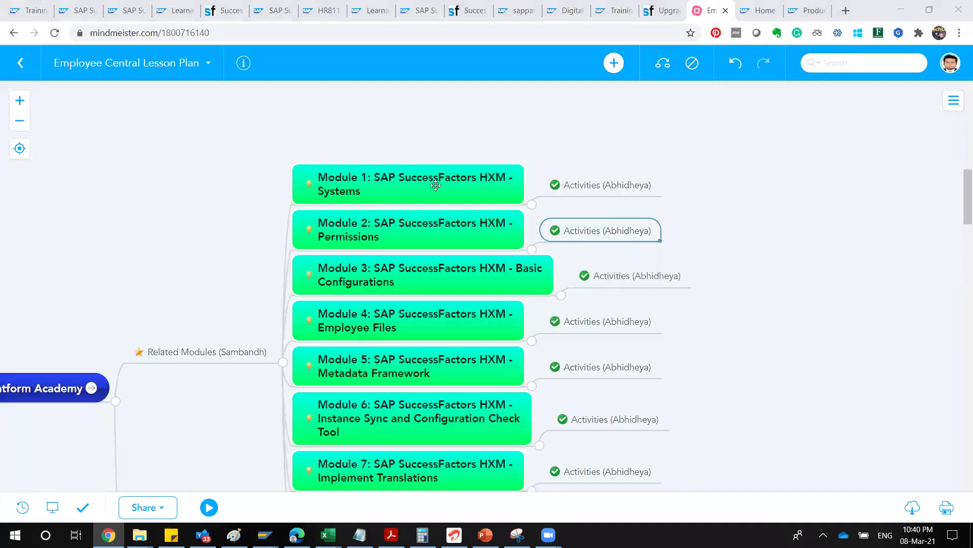
pyautogui.hotkey('ctrl', 'shift', 'Tab')
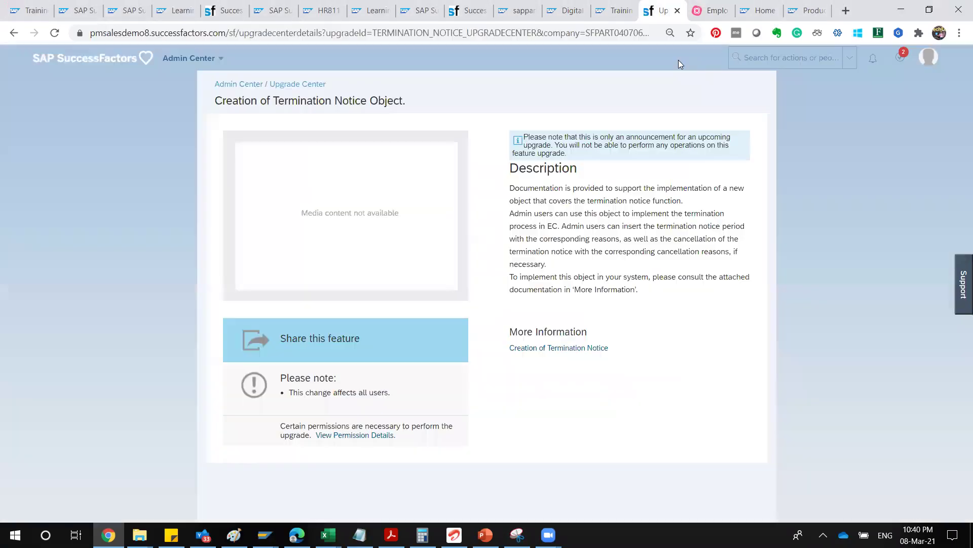
pyautogui.click(962, 304)
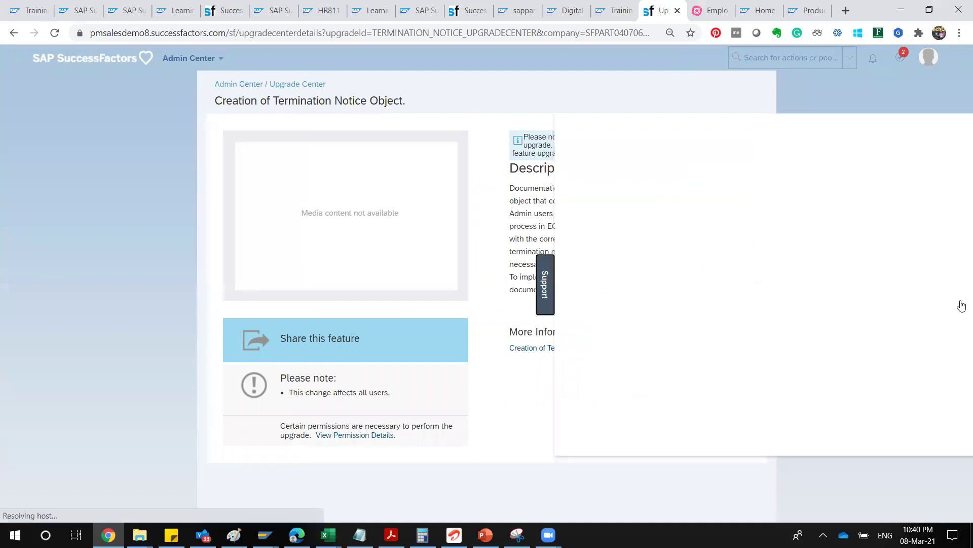
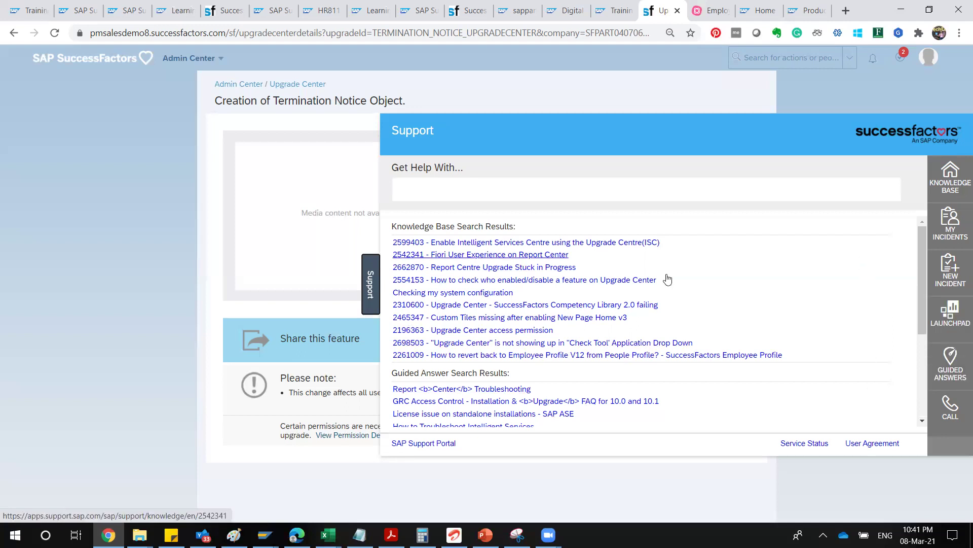
pyautogui.click(370, 292)
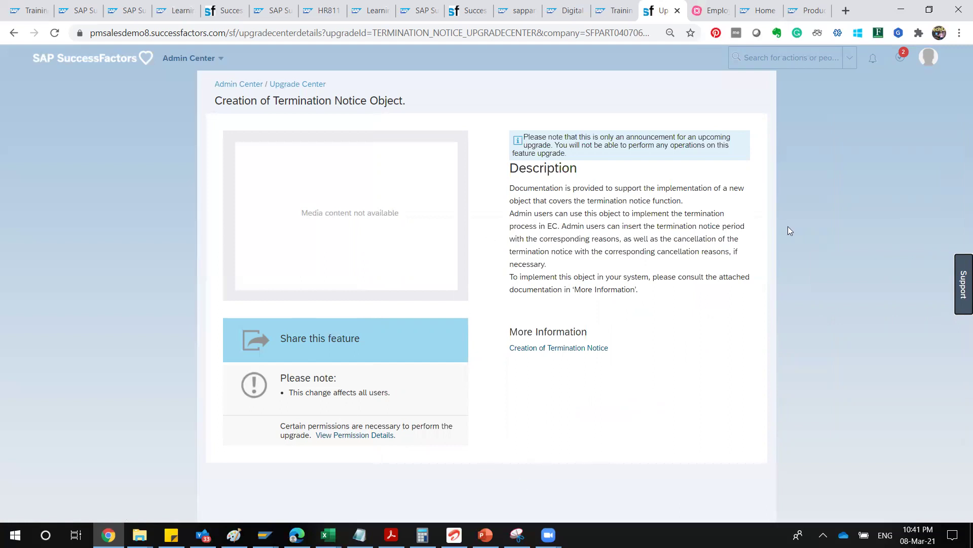
pyautogui.click(962, 307)
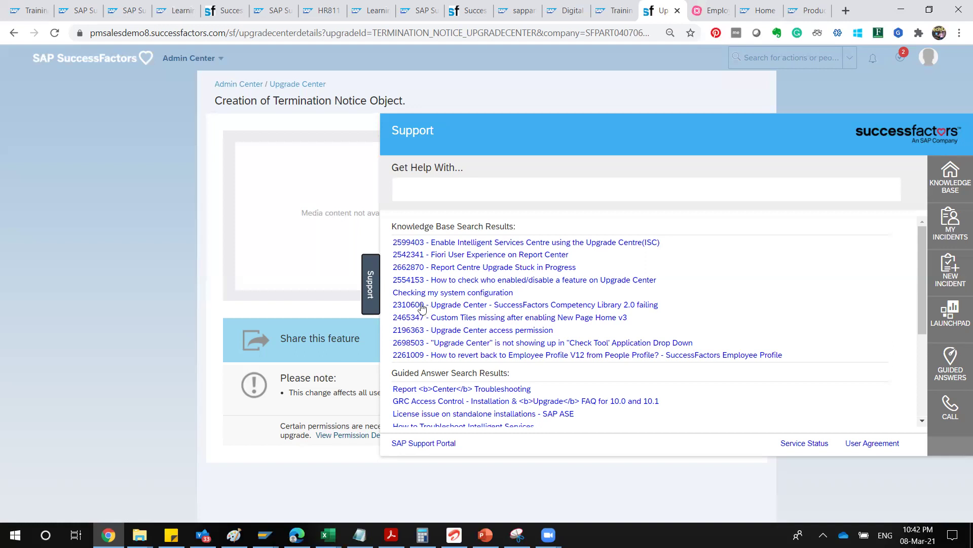
pyautogui.click(371, 287)
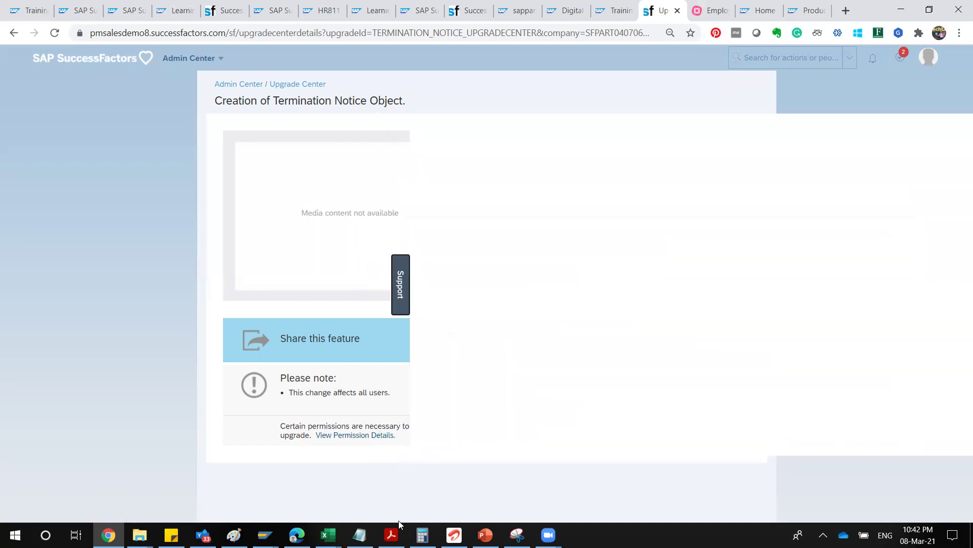
# Return to the THR80 SF Platform PDF and review Exercise 6 plus Lesson 4's Reset Passwords and Reset Locked User Accounts sections
pyautogui.hotkey('alt', 'Tab')
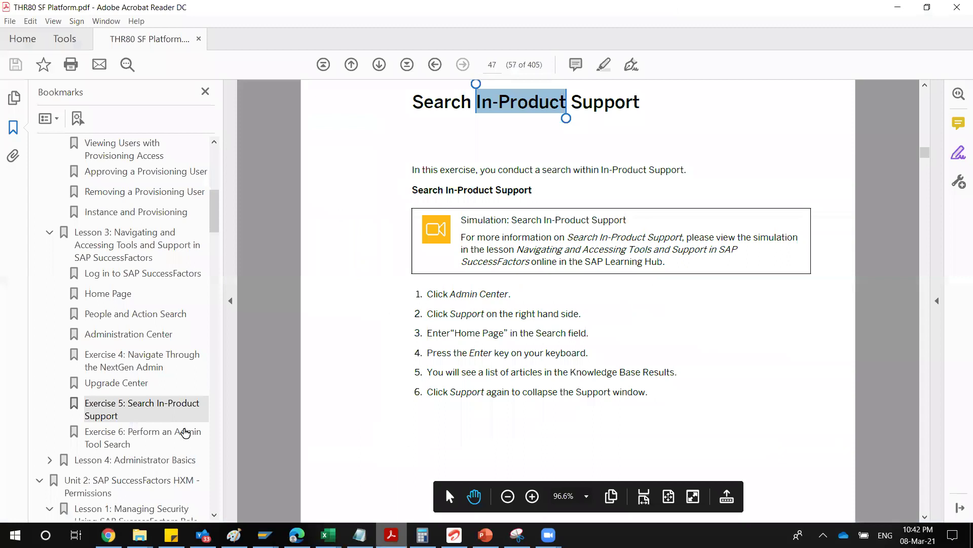
pyautogui.click(128, 442)
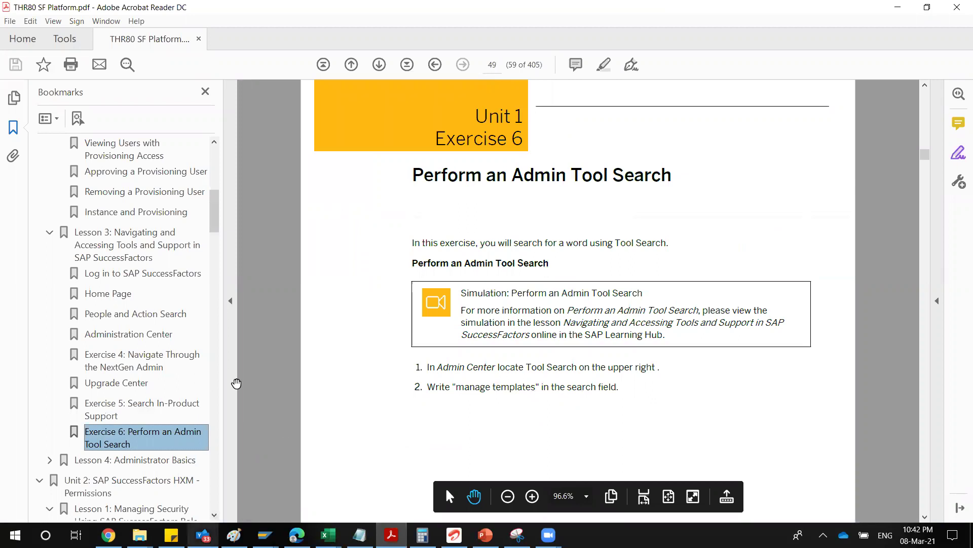
pyautogui.moveTo(219, 229); pyautogui.dragTo(219, 243)
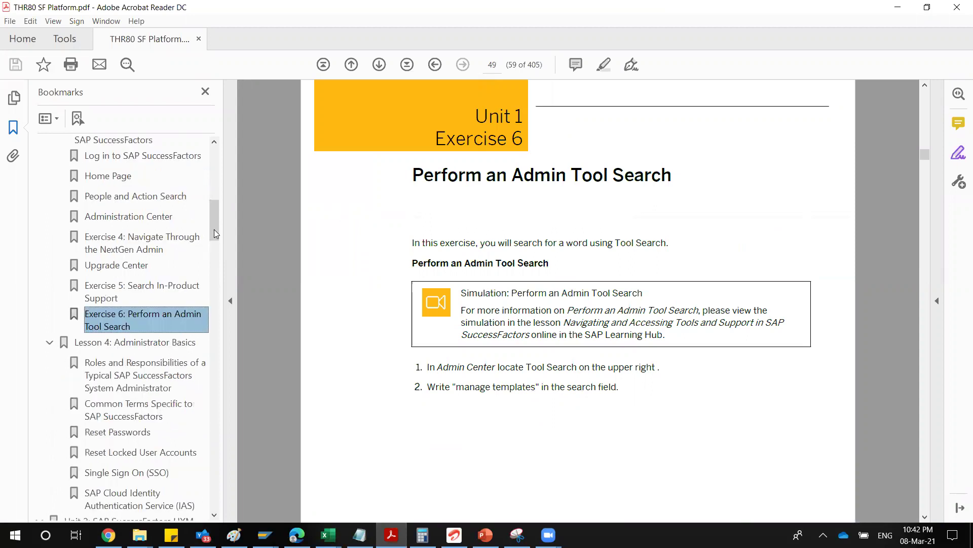
pyautogui.moveTo(214, 229); pyautogui.dragTo(126, 294)
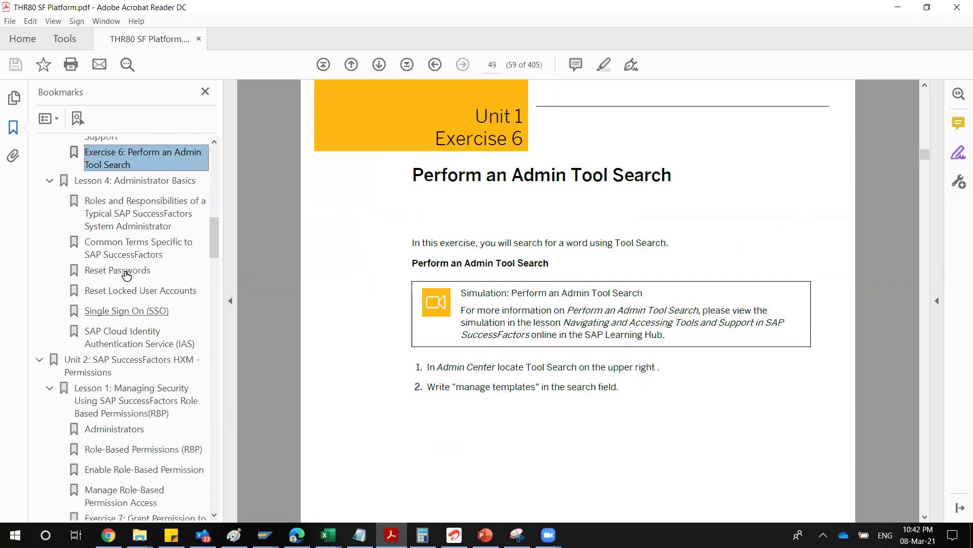
pyautogui.click(127, 272)
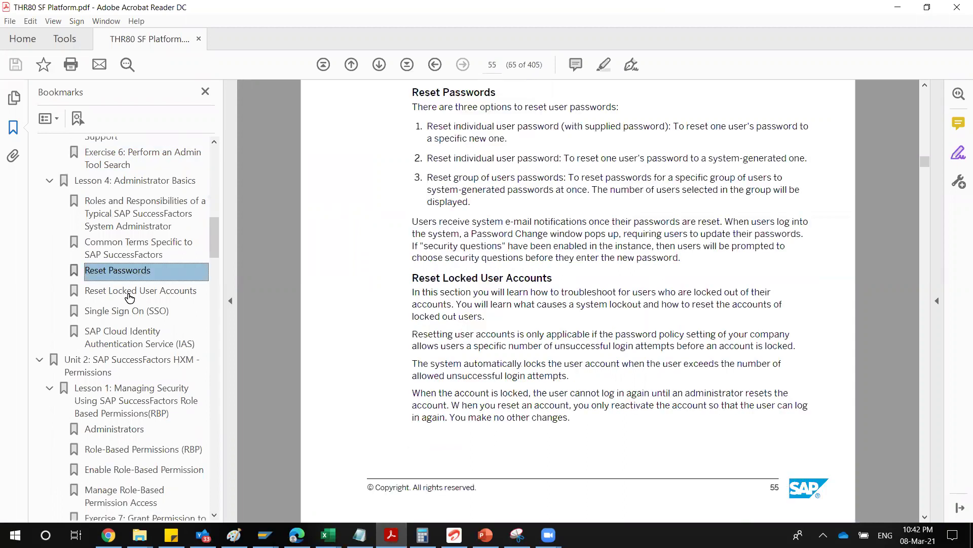
pyautogui.click(130, 293)
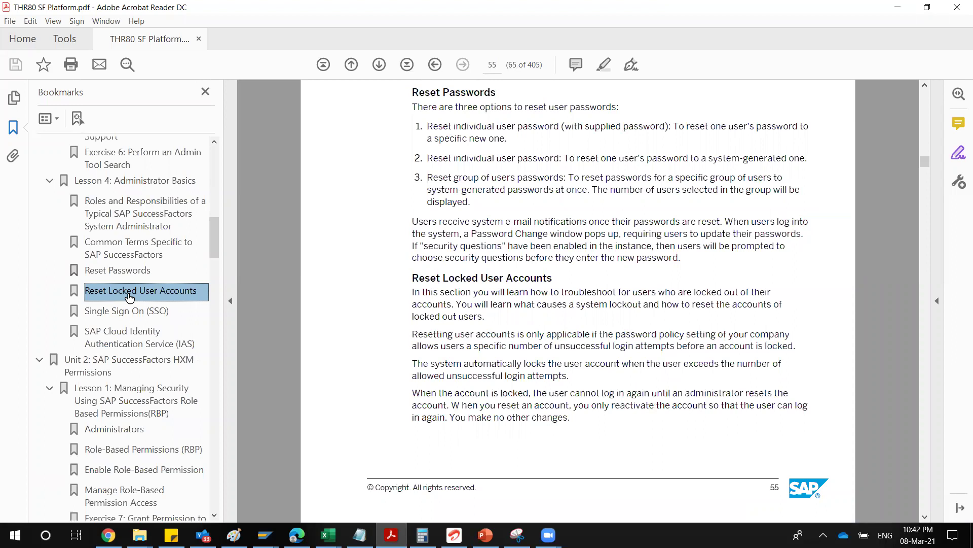
# Review the Common Terms Specific to SAP SuccessFactors table and highlight the term "Portlets"
pyautogui.click(140, 253)
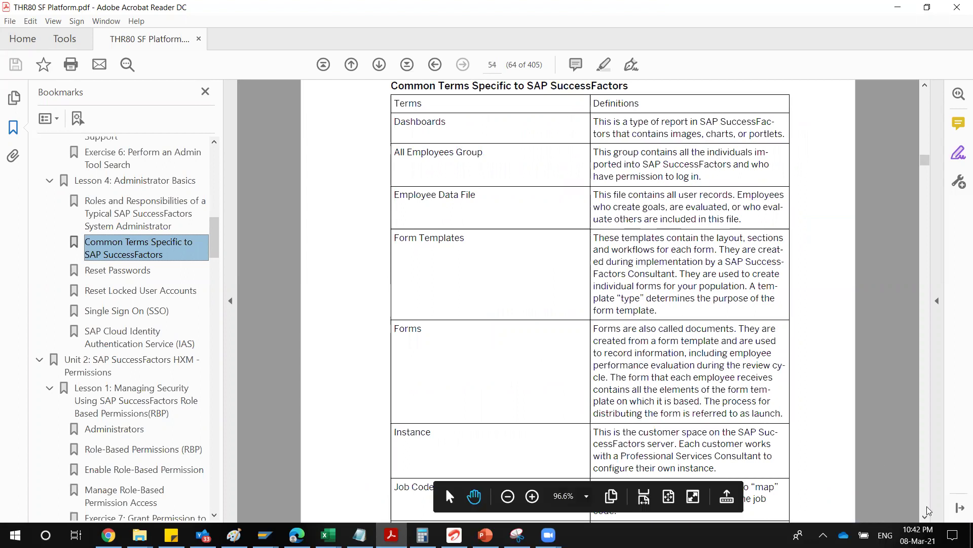
pyautogui.scroll(-5, 927, 511)
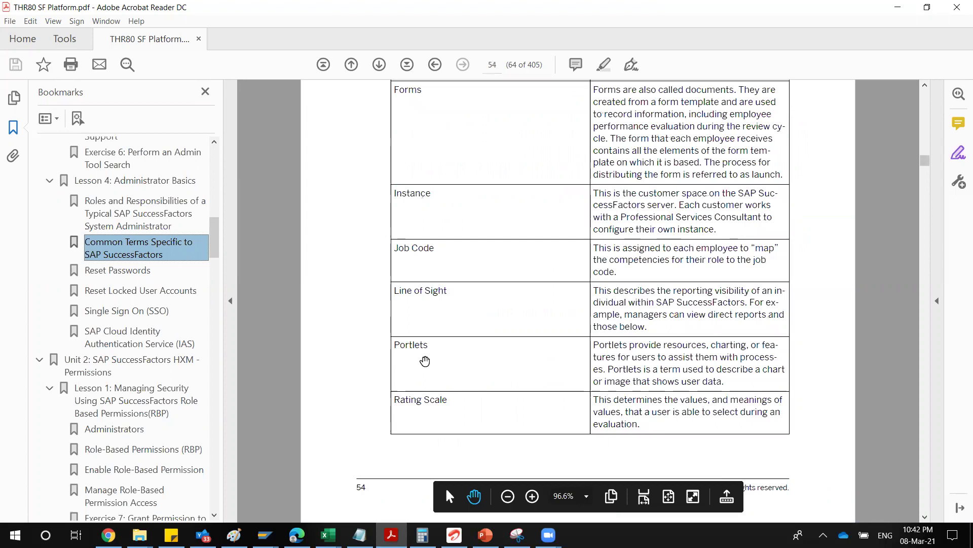
pyautogui.moveTo(439, 343); pyautogui.dragTo(394, 342)
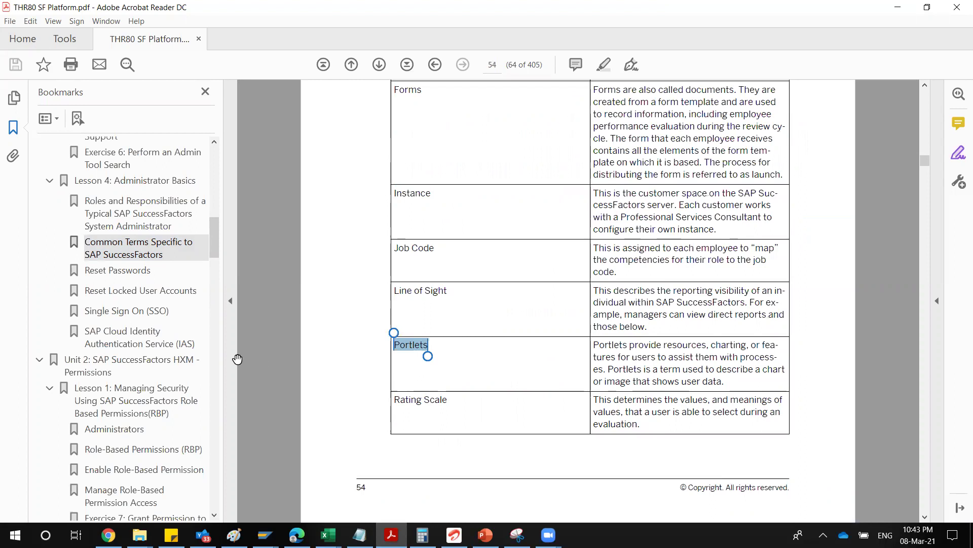
# Go to the SAP Cloud Identity Authentication Service (IAS) section and highlight the passage comparing its logon experience with Partial SSO, including both bullets
pyautogui.click(128, 344)
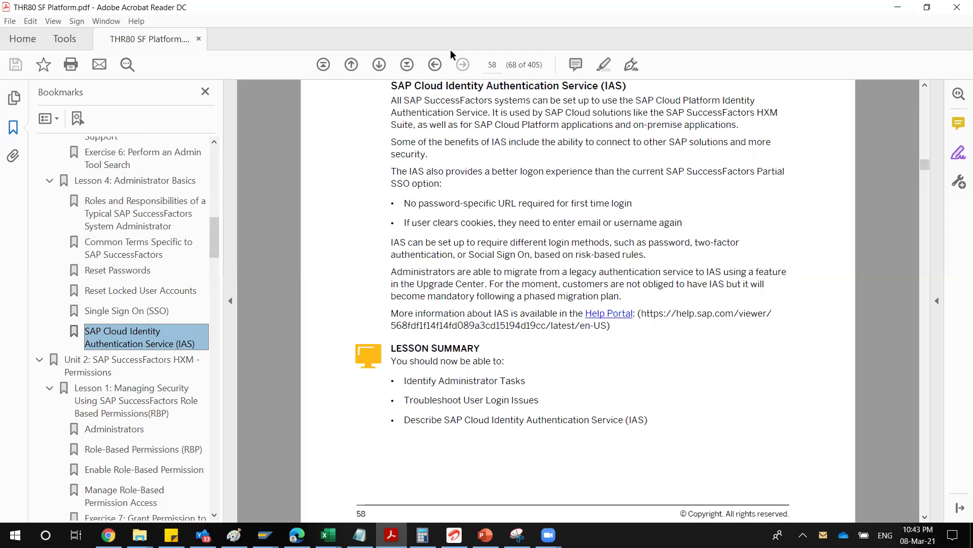
pyautogui.click(388, 171)
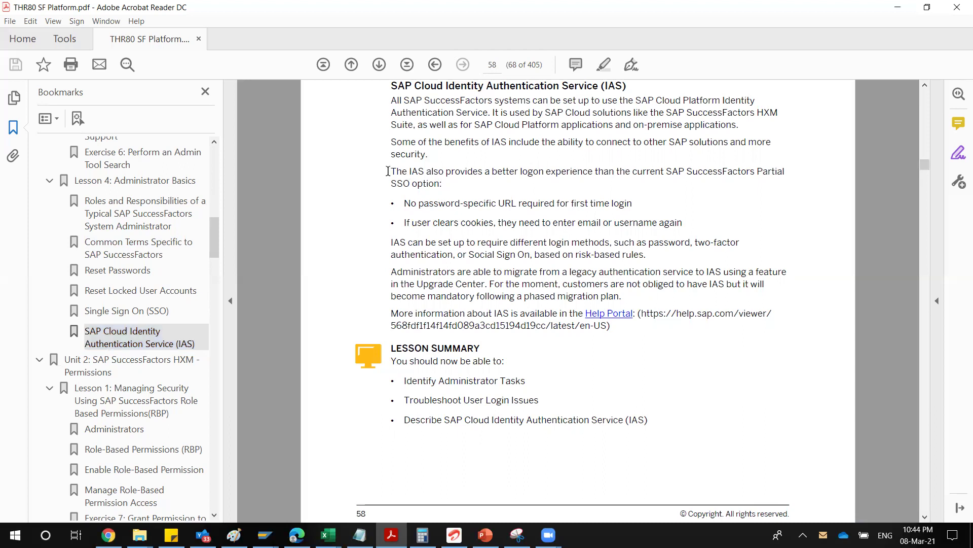
pyautogui.moveTo(388, 171); pyautogui.dragTo(666, 242)
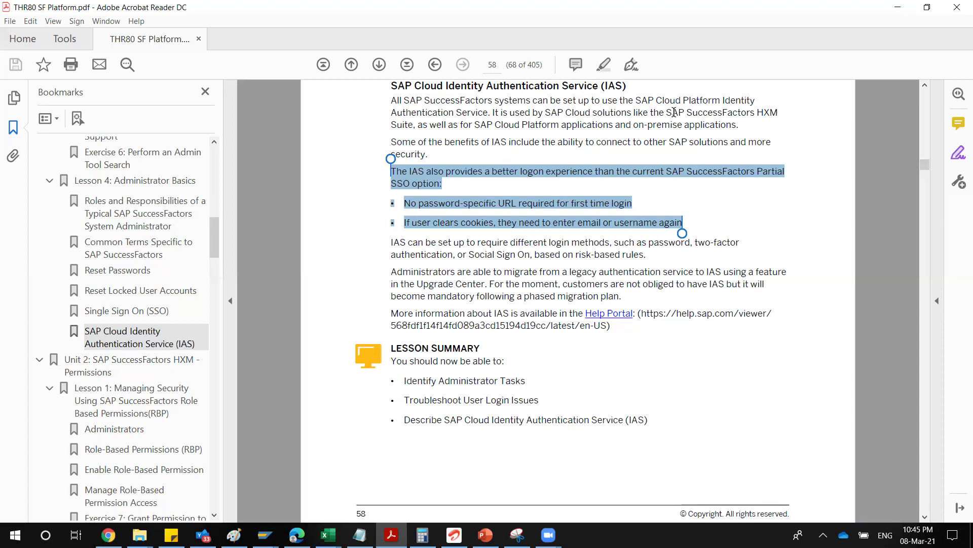
# Revisit the Lesson 4 sections from Single Sign On (SSO) back to the roles and responsibilities of a typical system administrator
pyautogui.click(155, 312)
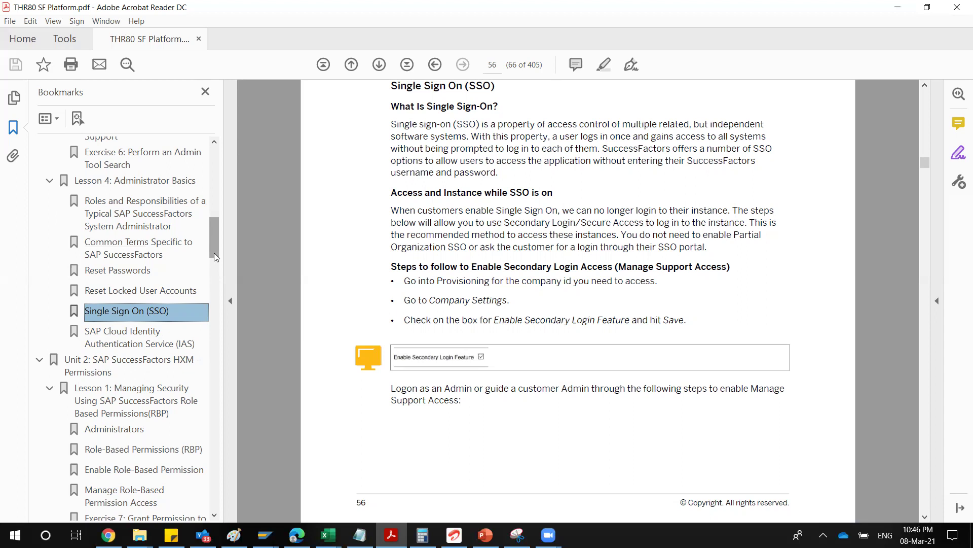
pyautogui.click(133, 293)
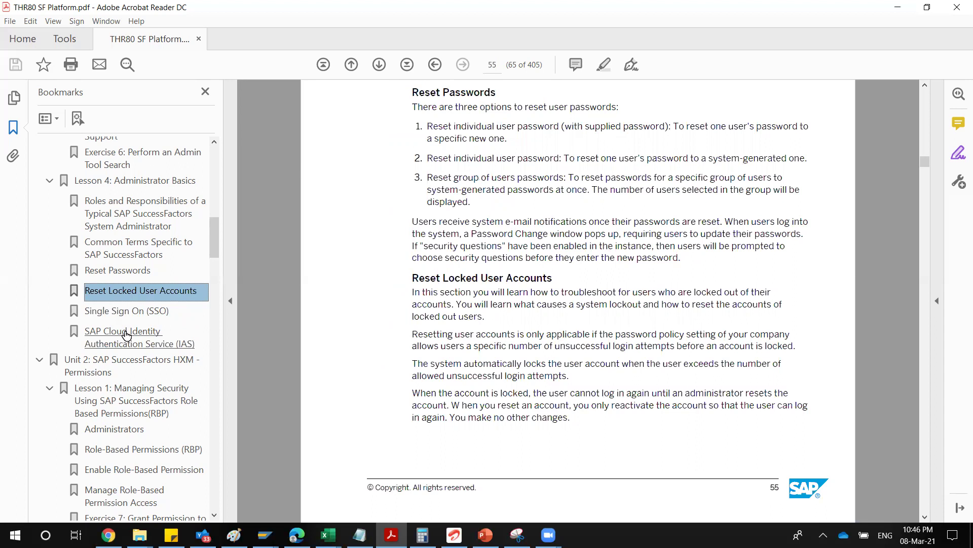
pyautogui.click(130, 259)
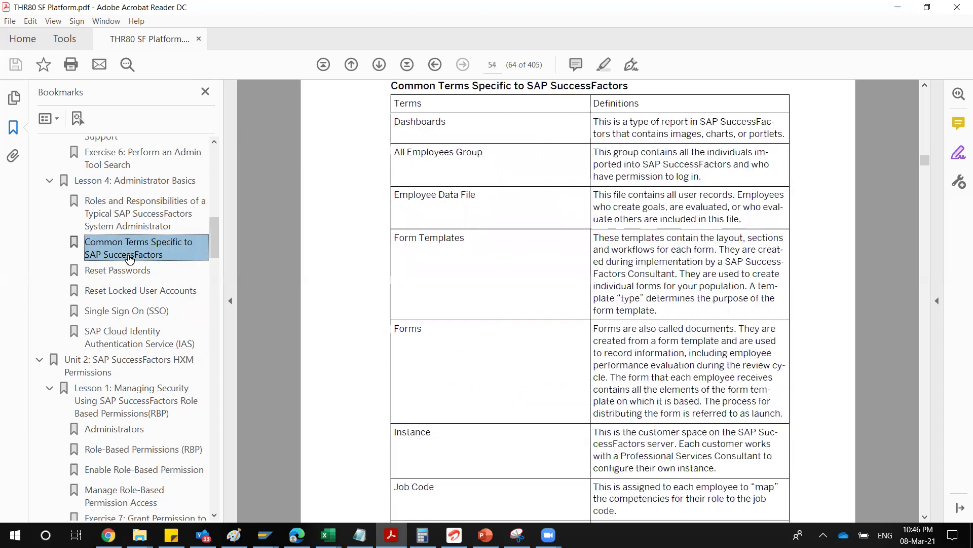
pyautogui.click(135, 221)
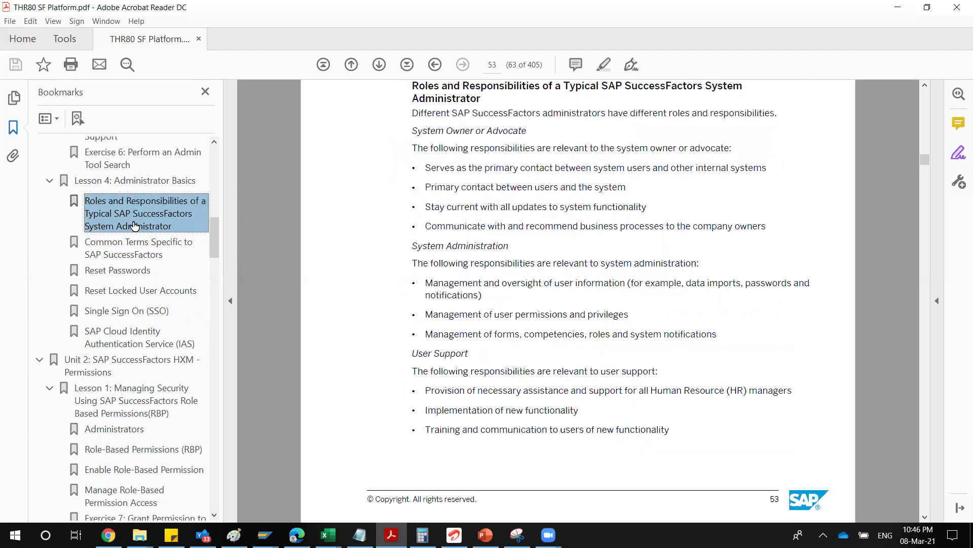
# Return to the IAS section, highlight "Social Sign On" among the login methods, and clear the text selection
pyautogui.click(125, 342)
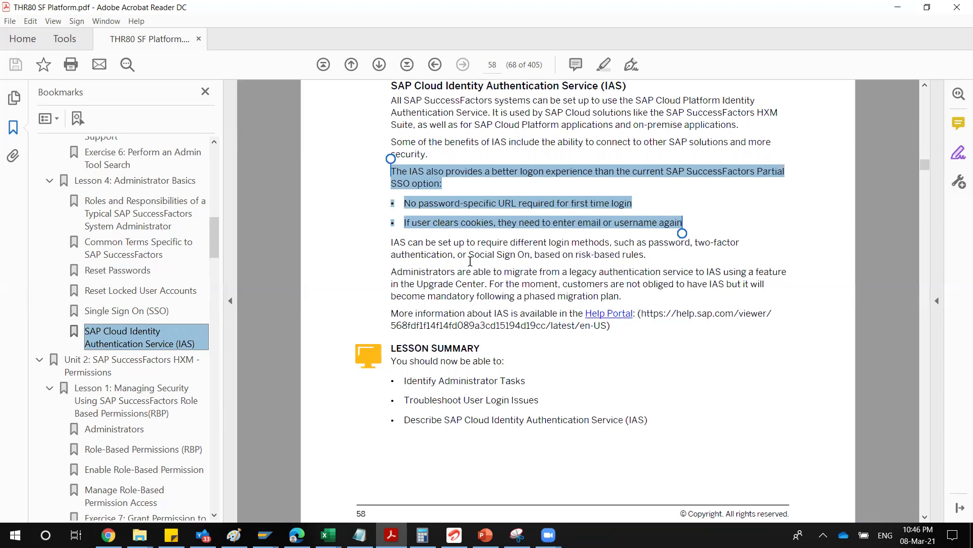
pyautogui.moveTo(469, 254); pyautogui.dragTo(533, 258)
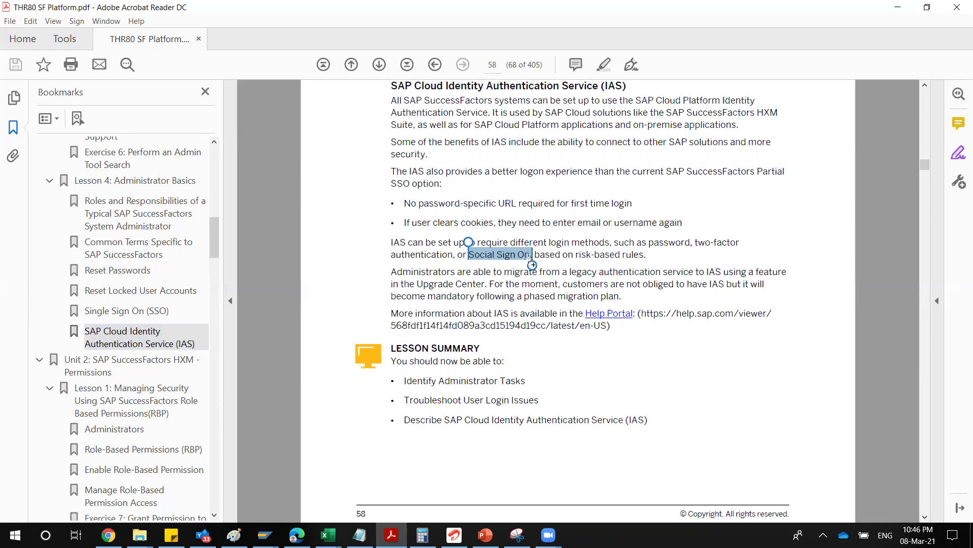
pyautogui.click(477, 311)
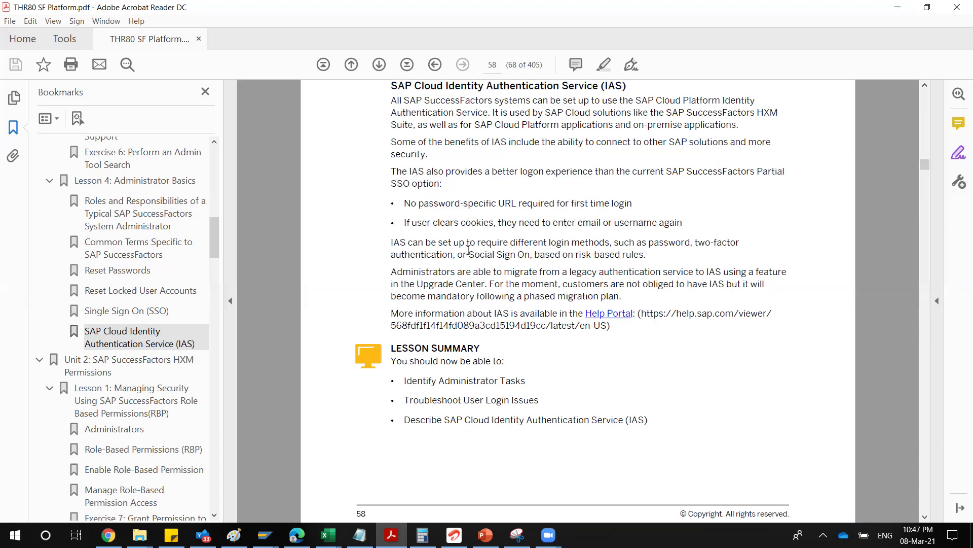
pyautogui.moveTo(468, 249); pyautogui.dragTo(531, 252)
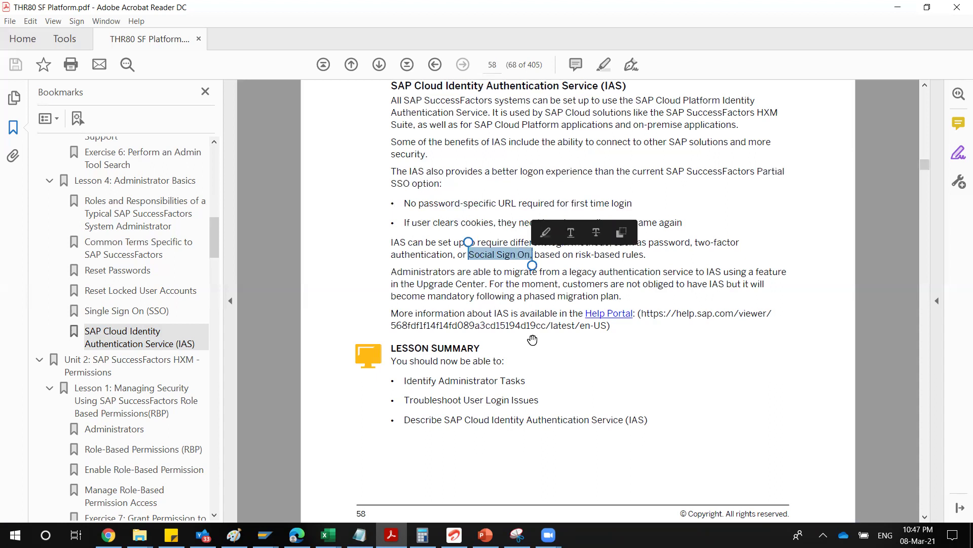
pyautogui.click(535, 371)
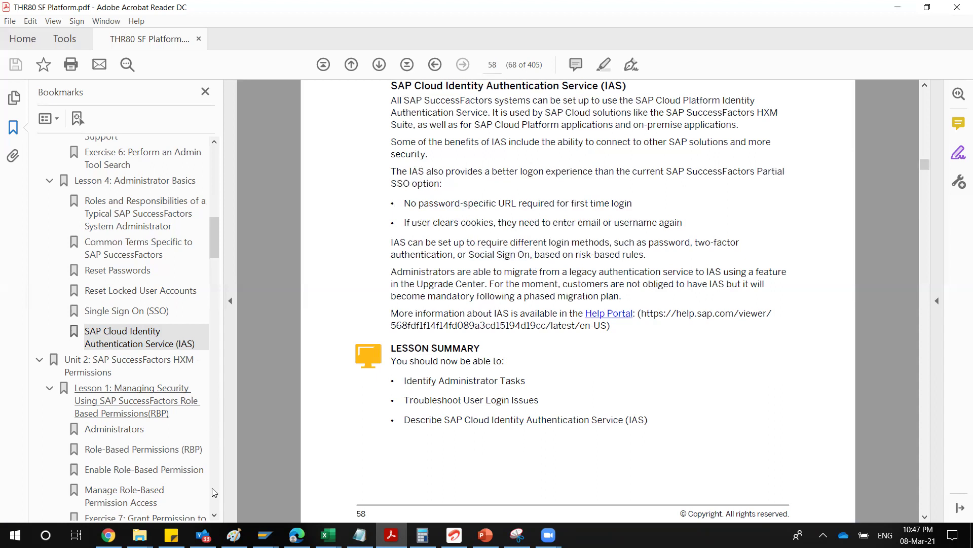
# Go to the Administrators section in Unit 2, Lesson 1, and review the descriptions of the three system administration levels
pyautogui.click(214, 516)
pyautogui.scroll(-3, 214, 515)
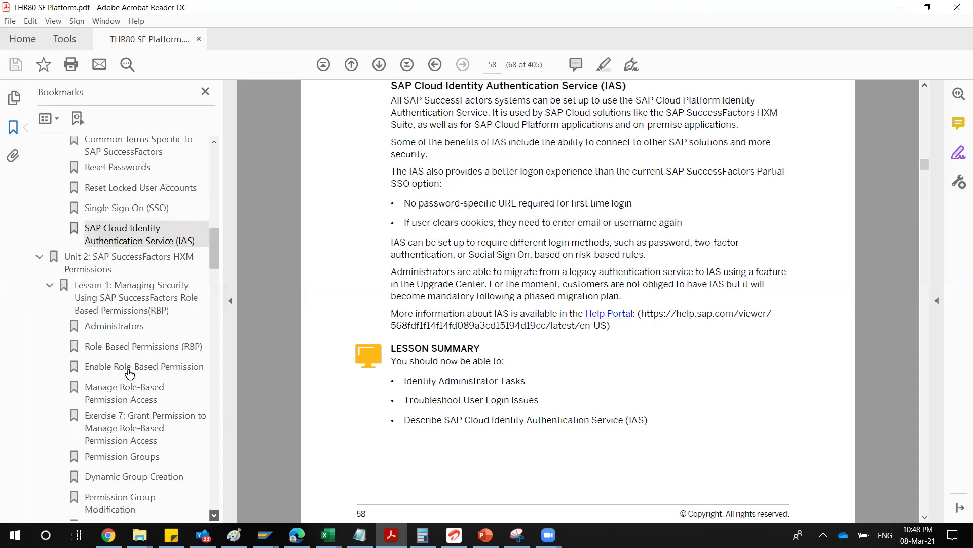
pyautogui.scroll(-1, 125, 350)
pyautogui.click(125, 332)
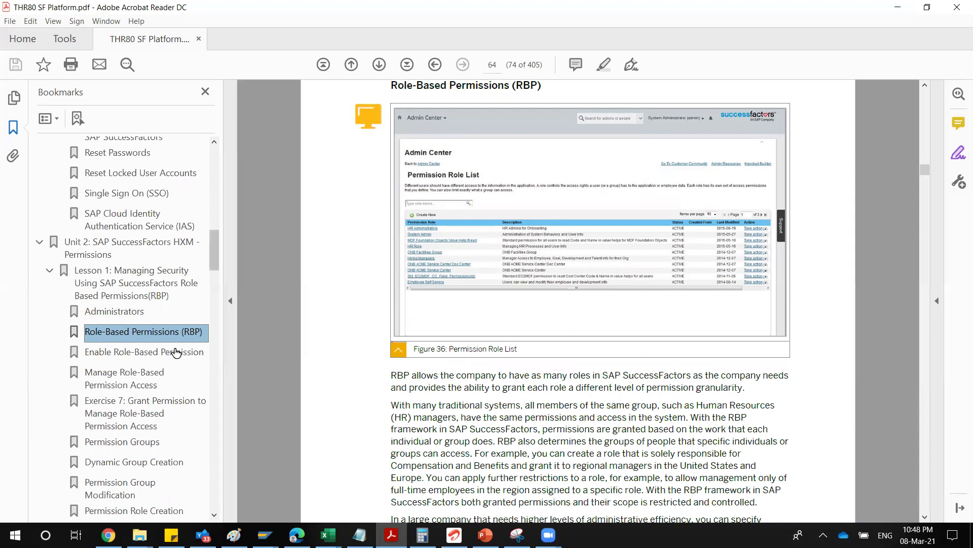
pyautogui.click(127, 317)
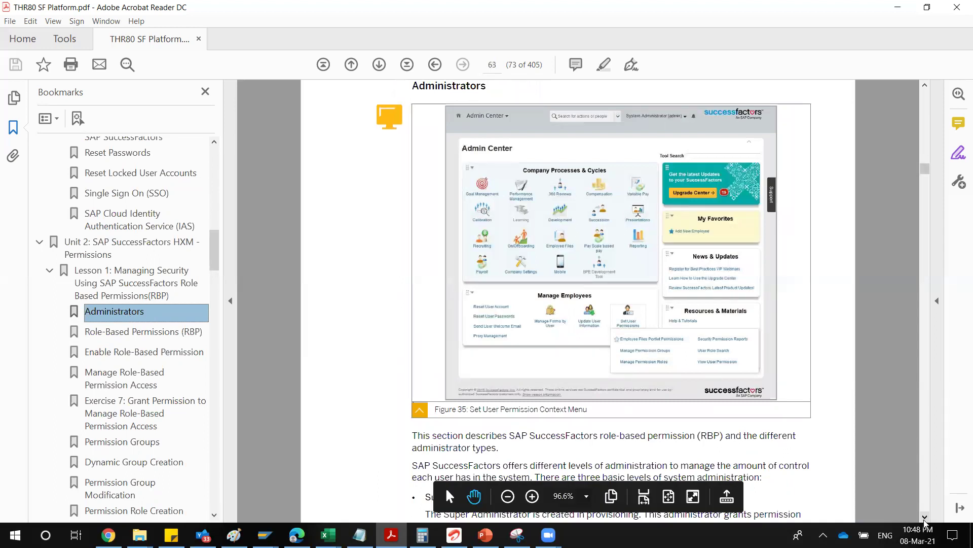
pyautogui.scroll(-5, 924, 523)
pyautogui.scroll(-3, 925, 522)
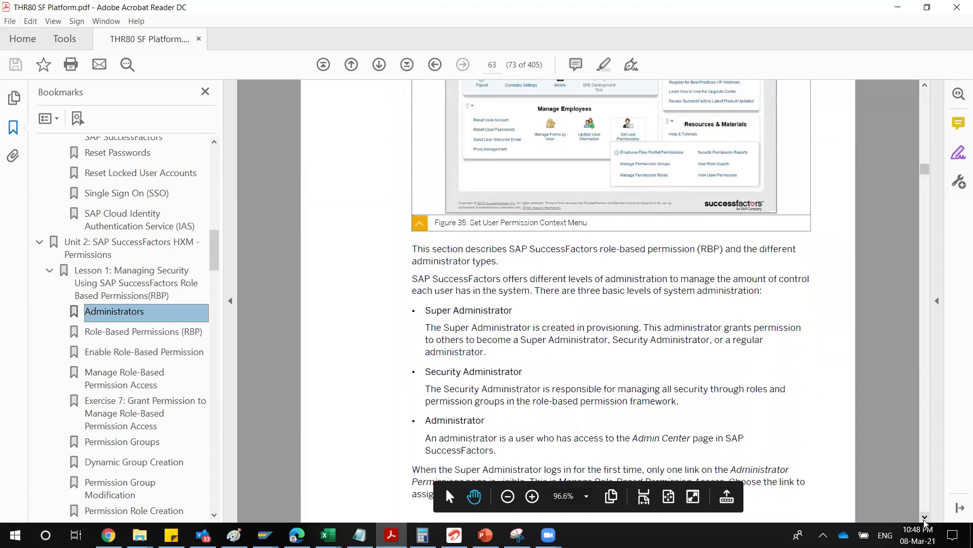
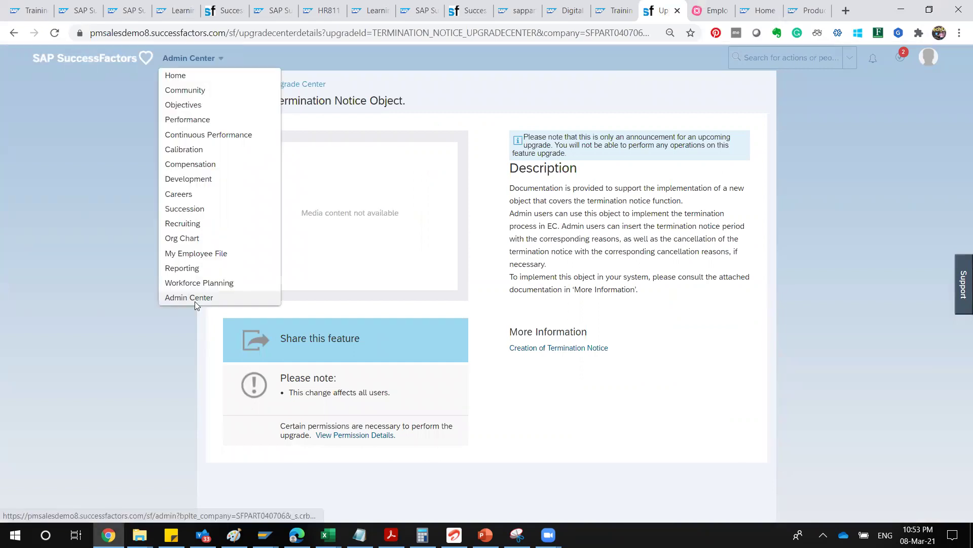
# Switch to SAP SuccessFactors in Chrome, open the Admin Center and search its tools for "manage permi"
pyautogui.click(189, 297)
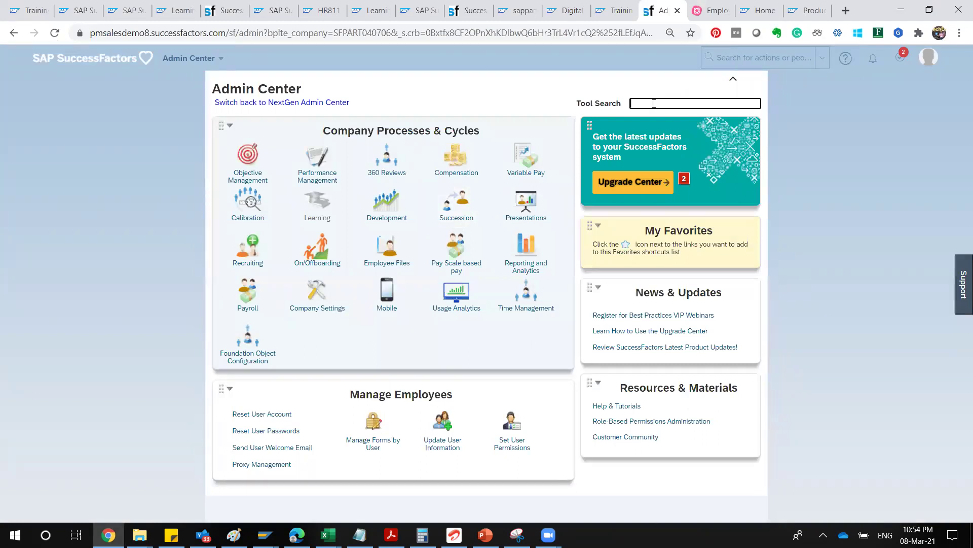
pyautogui.write('manage ')
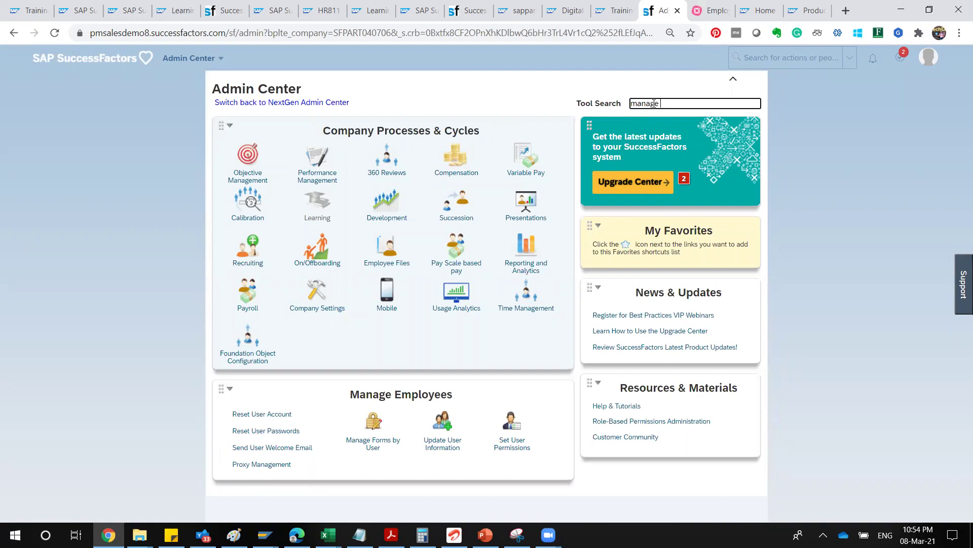
pyautogui.write('permi')
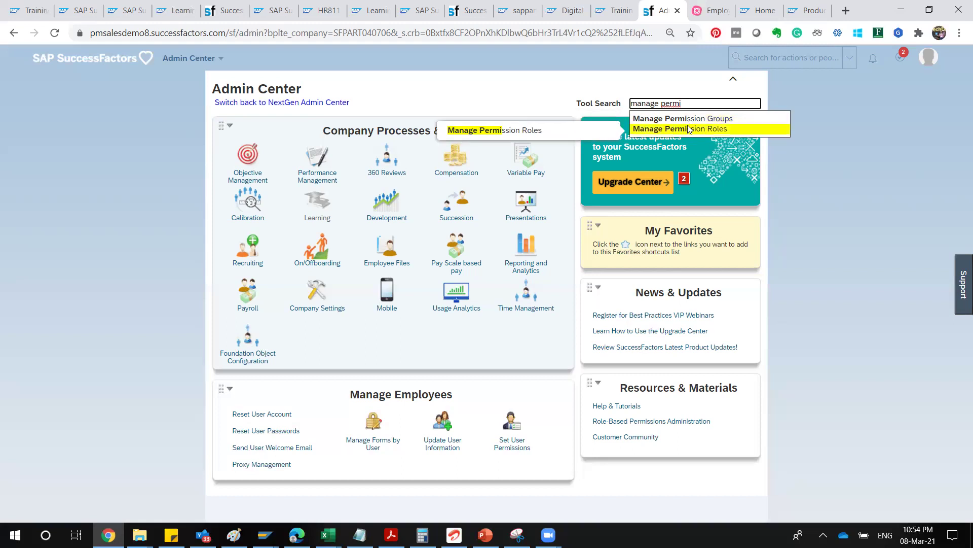
# Add Manage Permission Groups and Manage Permission Roles from the Set User Permissions links to My Favorites
pyautogui.click(512, 433)
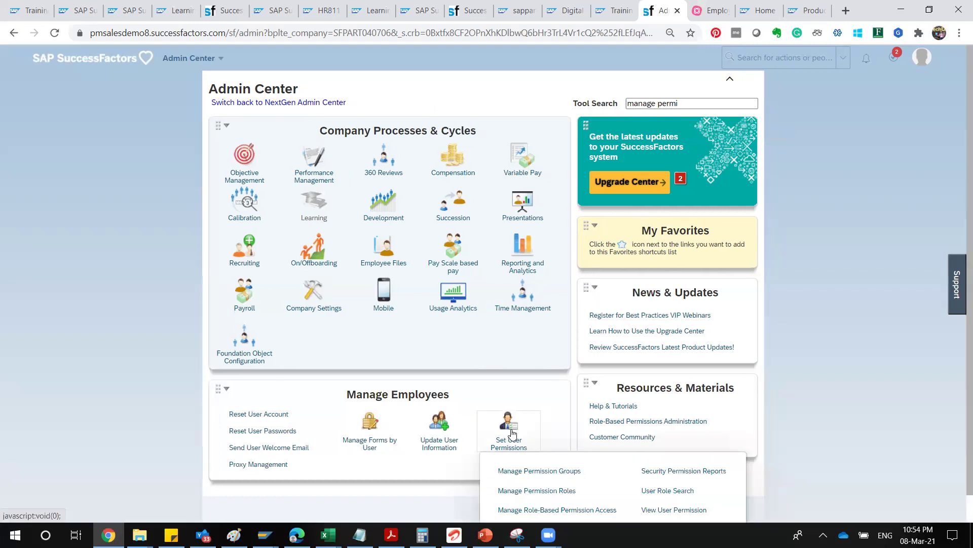
pyautogui.scroll(-1, 512, 433)
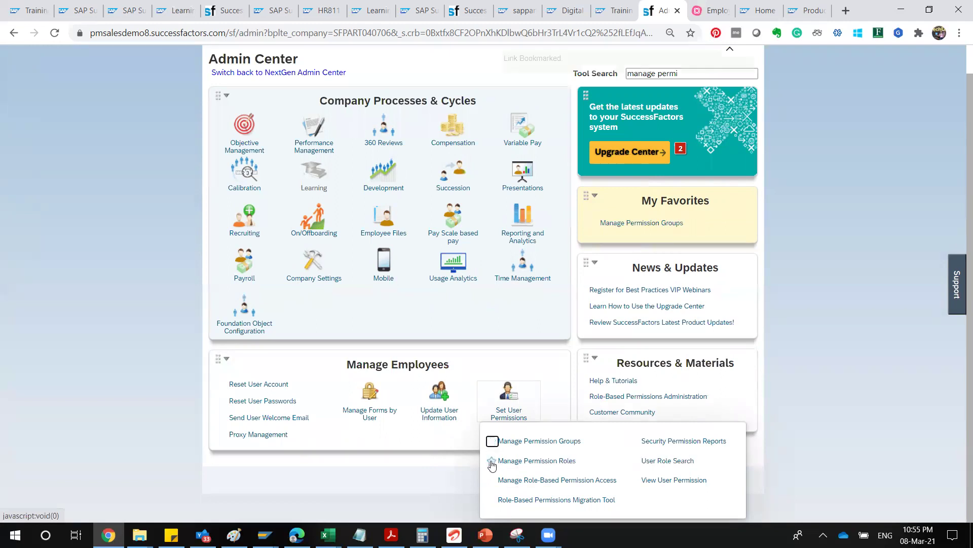
pyautogui.click(492, 461)
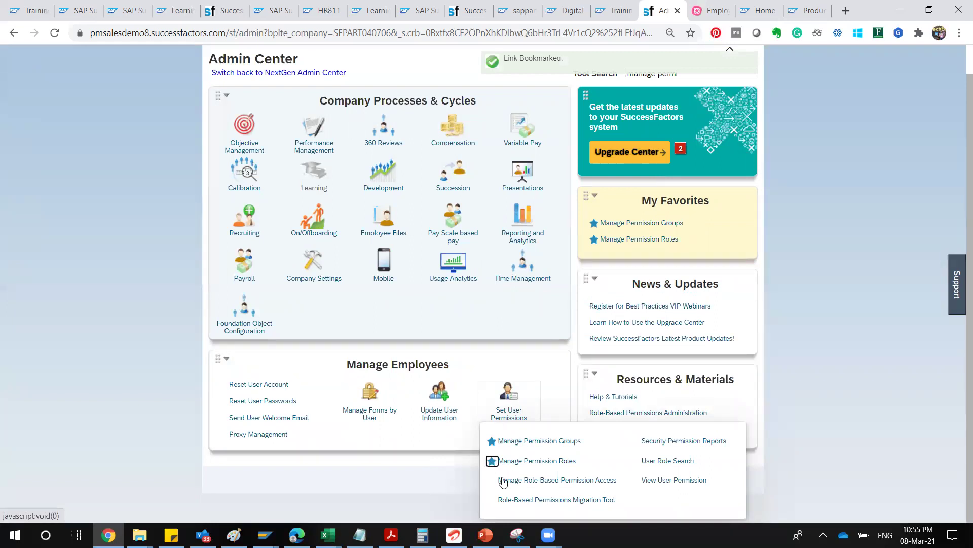
# Open Manage Role-Based Permission Access, list 100 users per page and highlight the "Role-Based Permission Admin" column heading
pyautogui.click(542, 482)
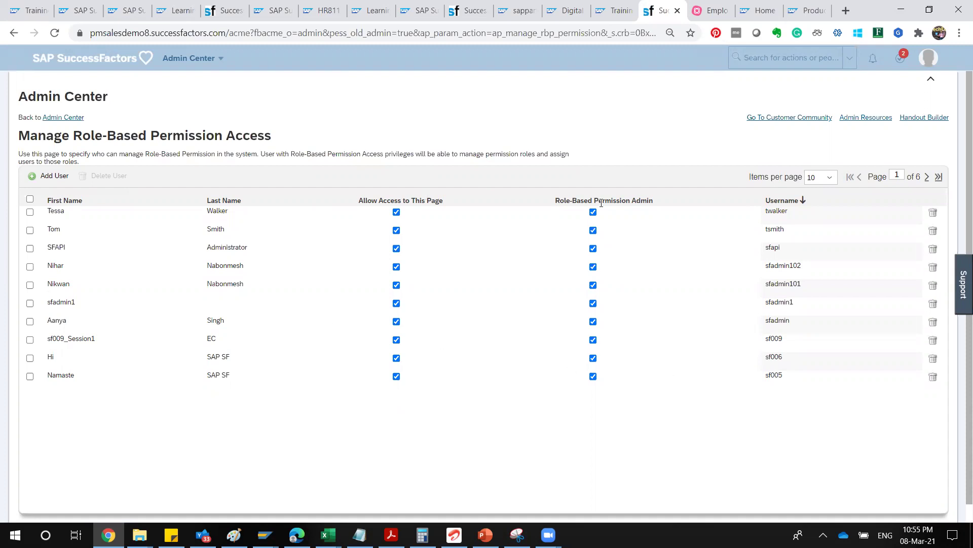
pyautogui.click(830, 183)
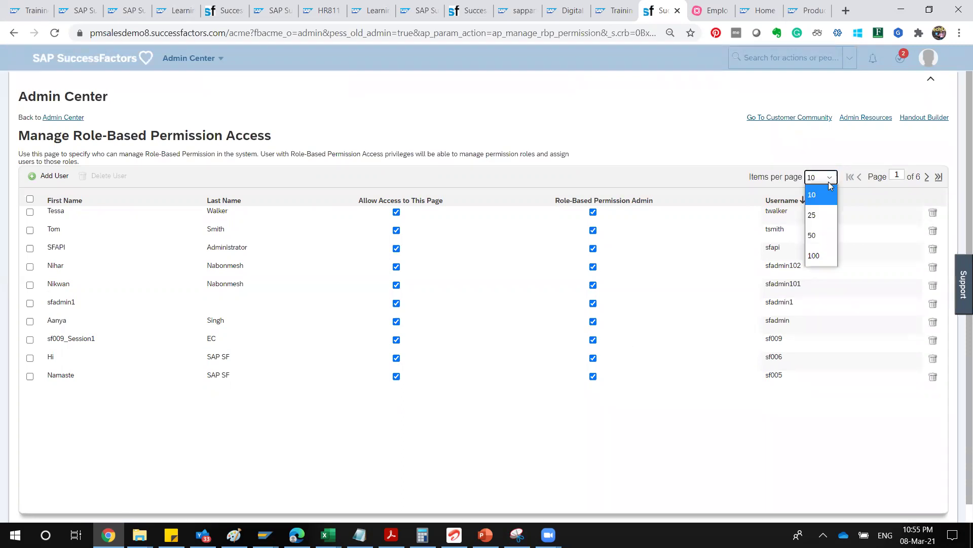
pyautogui.click(821, 256)
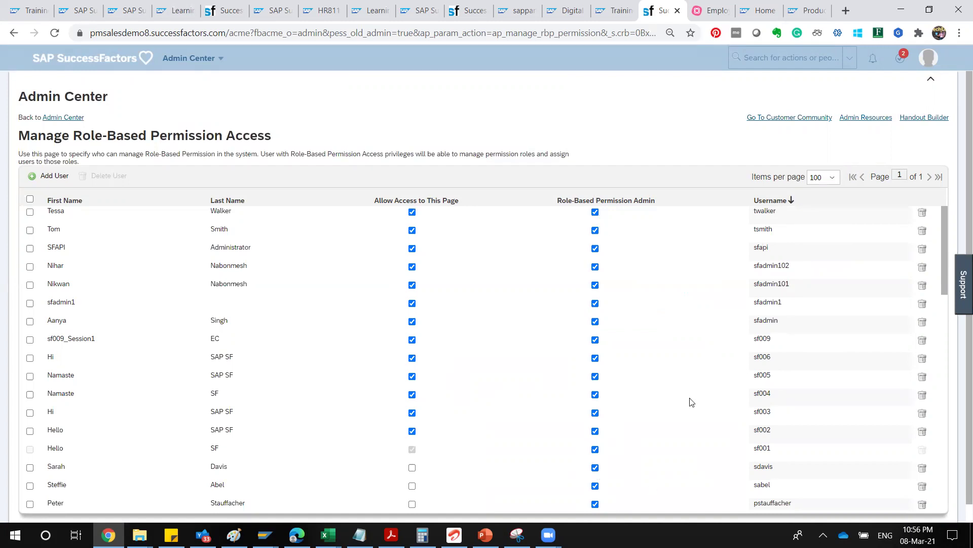
pyautogui.moveTo(558, 202); pyautogui.dragTo(637, 199)
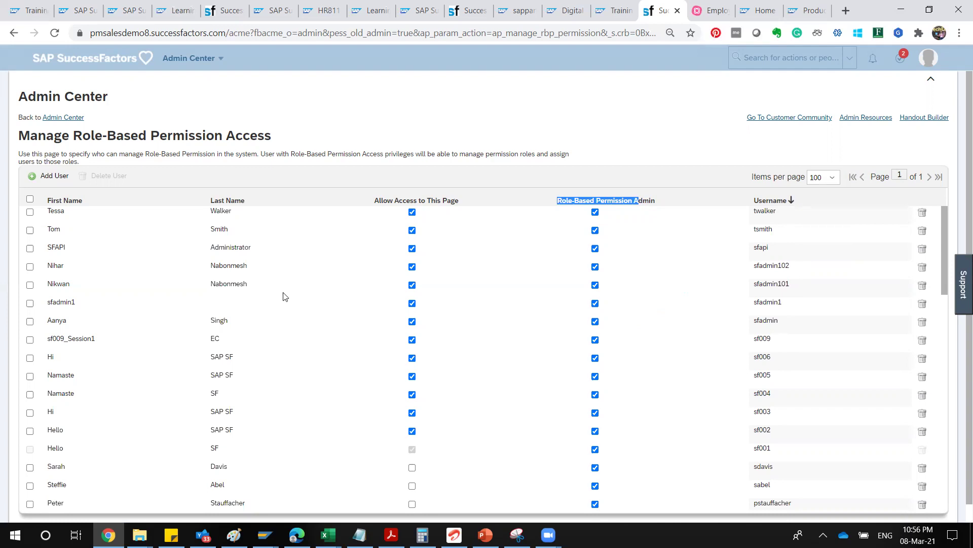
# Return to the Admin Center, open the Manage Permission Groups favorite and show 150 groups per page
pyautogui.click(73, 120)
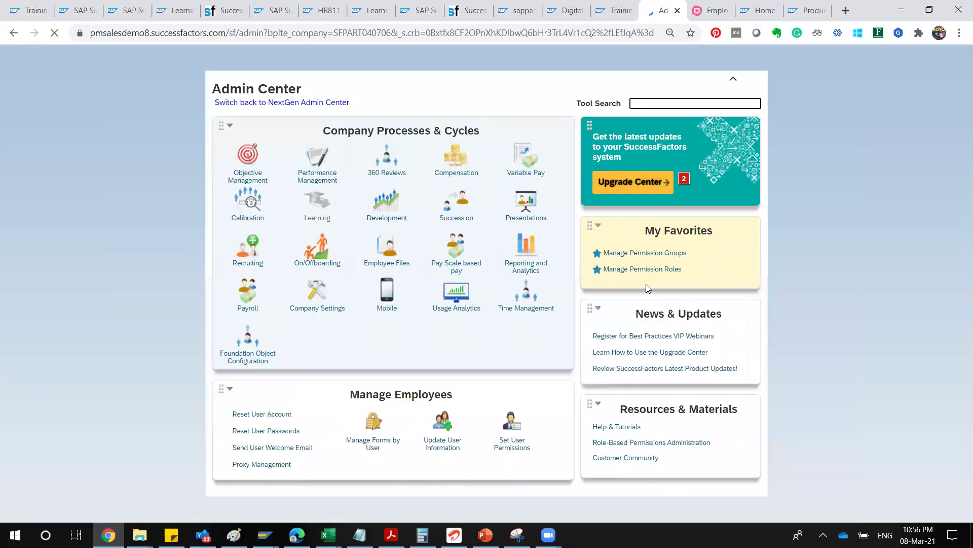
pyautogui.click(650, 254)
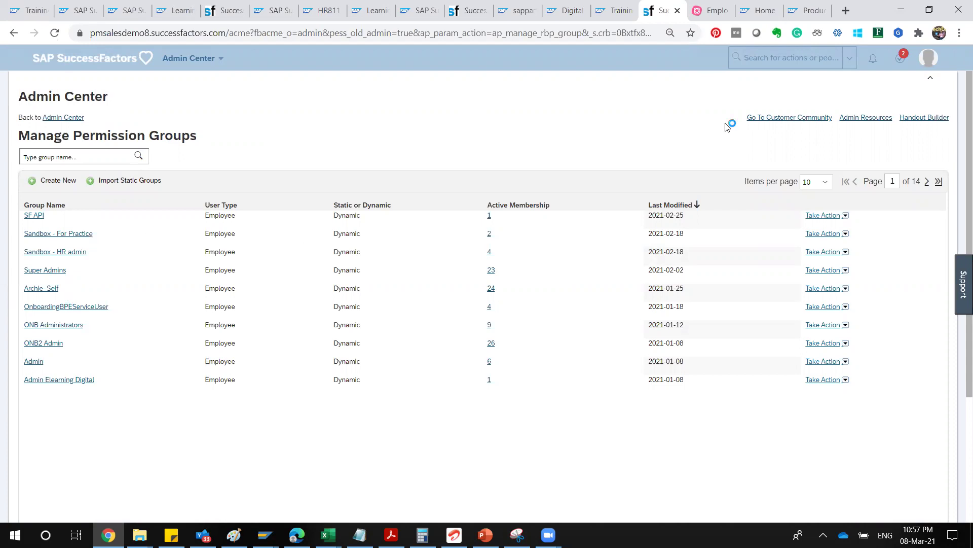
pyautogui.click(825, 182)
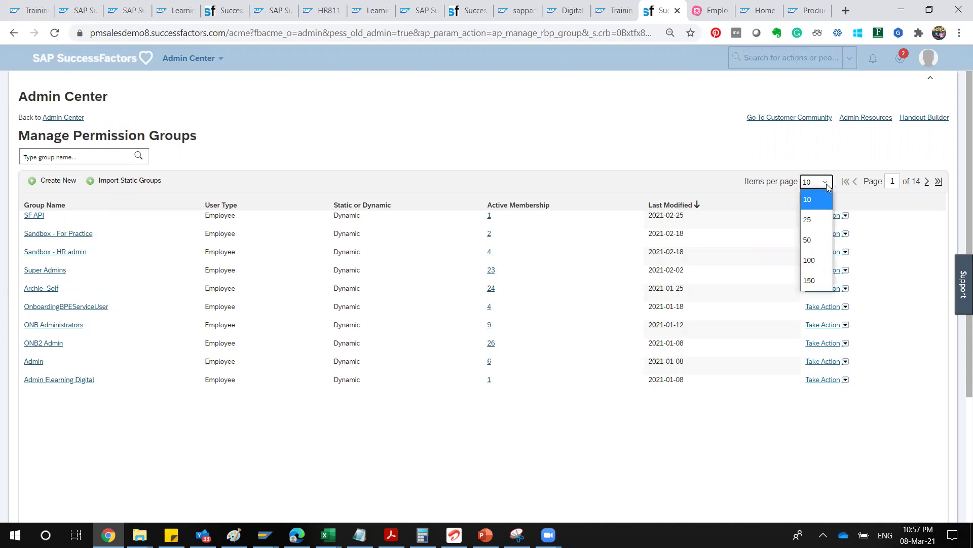
pyautogui.click(811, 281)
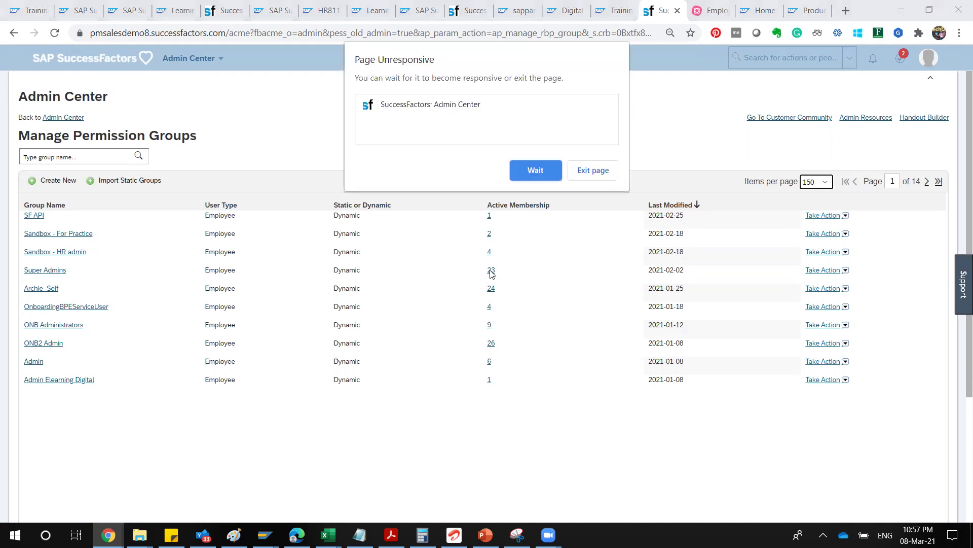
pyautogui.click(550, 172)
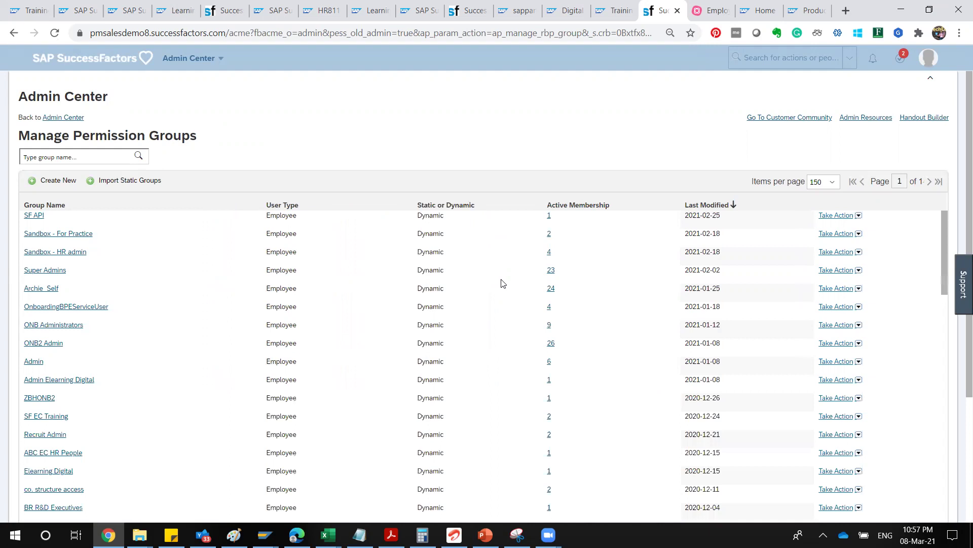
# Open the Super Admins group's granted permission roles, examine the permissions of the HR_Managers role and close its preview
pyautogui.click(47, 270)
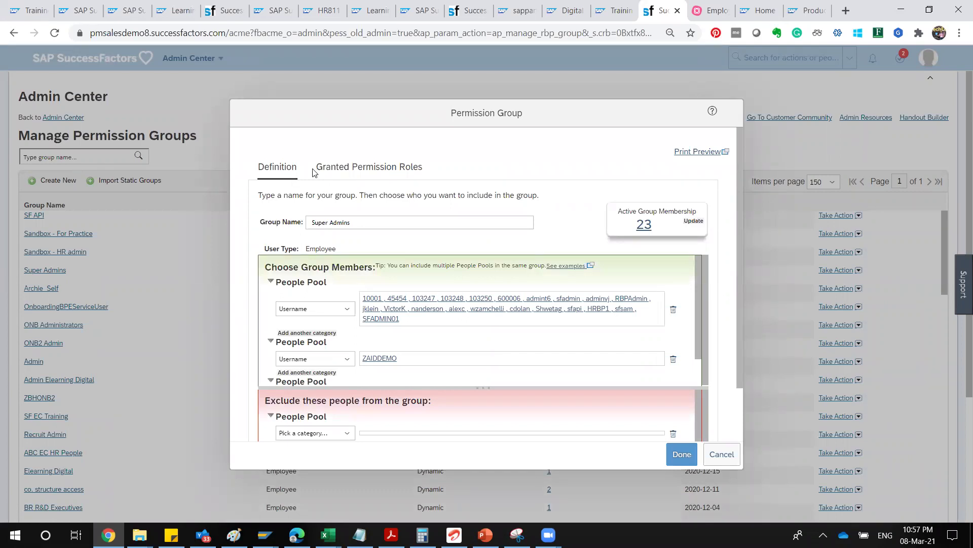
pyautogui.click(363, 170)
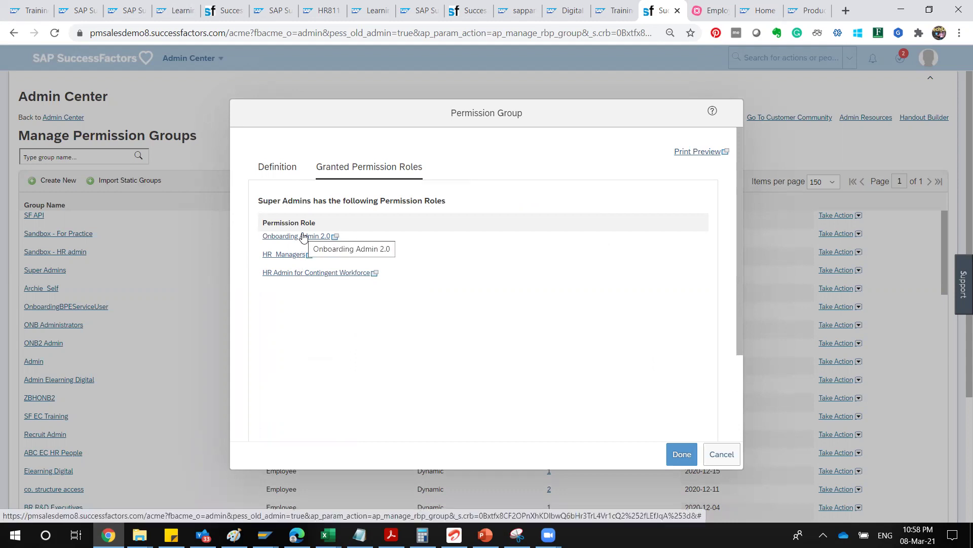
pyautogui.click(294, 259)
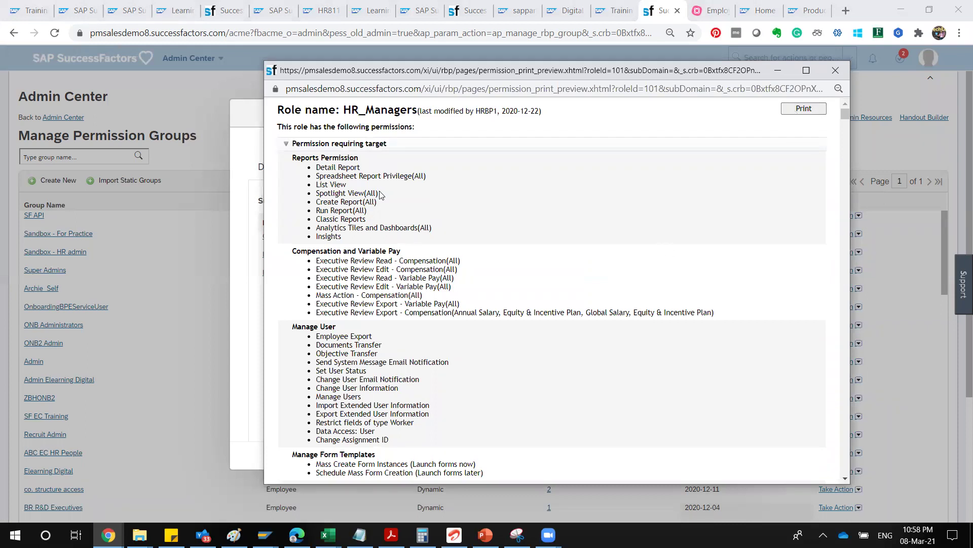
pyautogui.moveTo(340, 109); pyautogui.dragTo(413, 107)
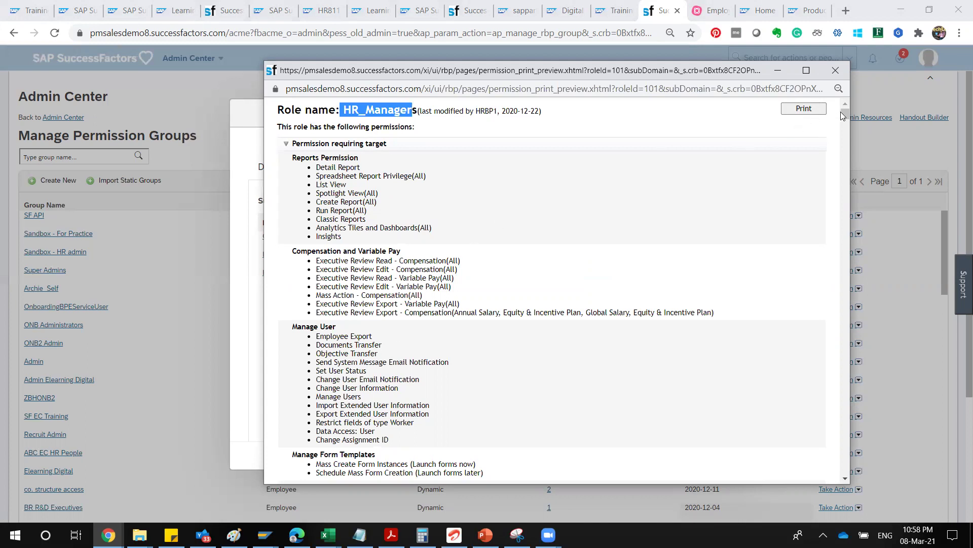
pyautogui.click(836, 205)
pyautogui.moveTo(836, 205); pyautogui.dragTo(836, 212)
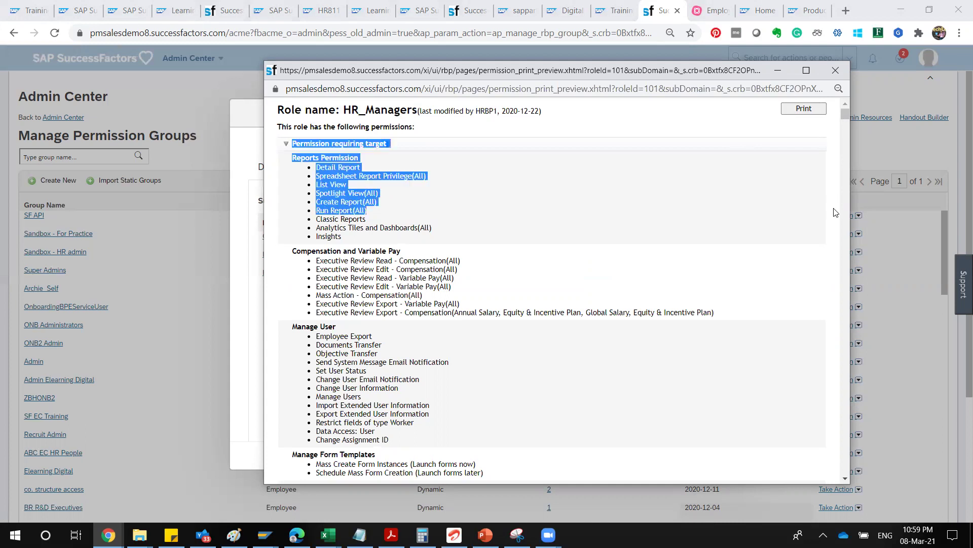
pyautogui.click(838, 76)
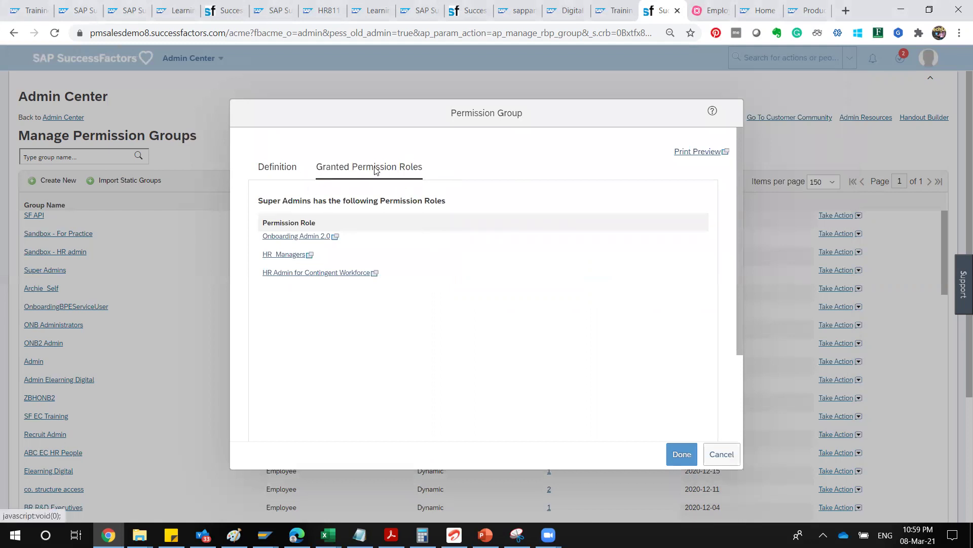
# Add username sf001 to the first people pool in the Super Admins group's definition and save the group
pyautogui.click(269, 173)
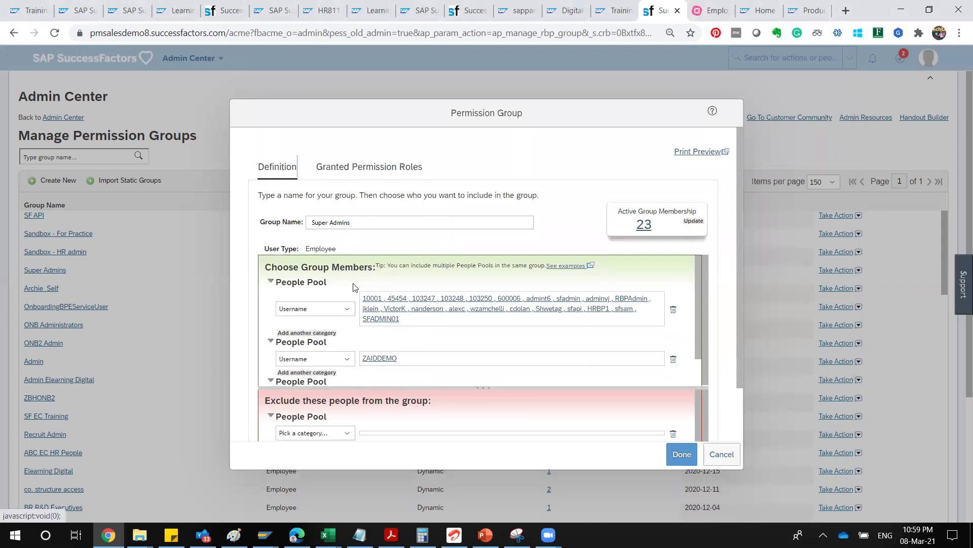
pyautogui.click(391, 323)
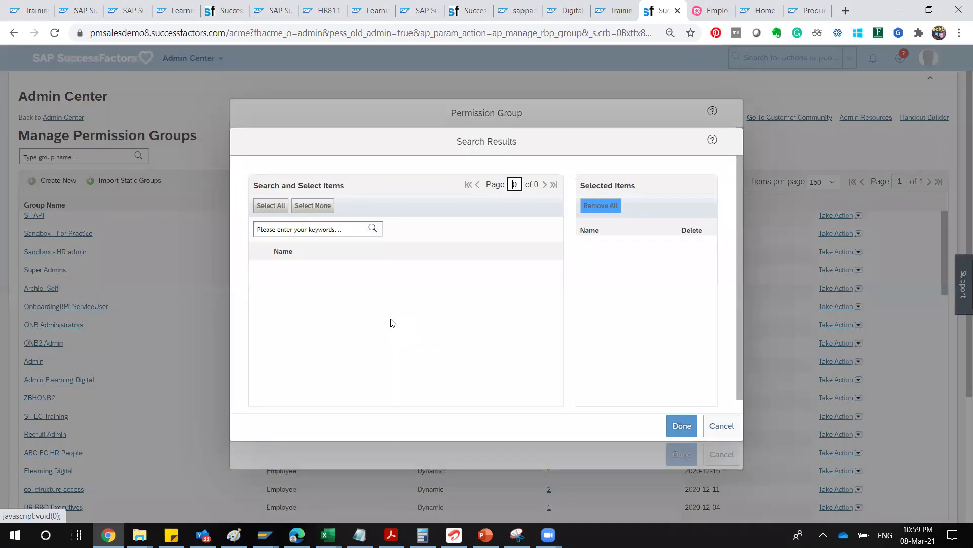
pyautogui.click(281, 229)
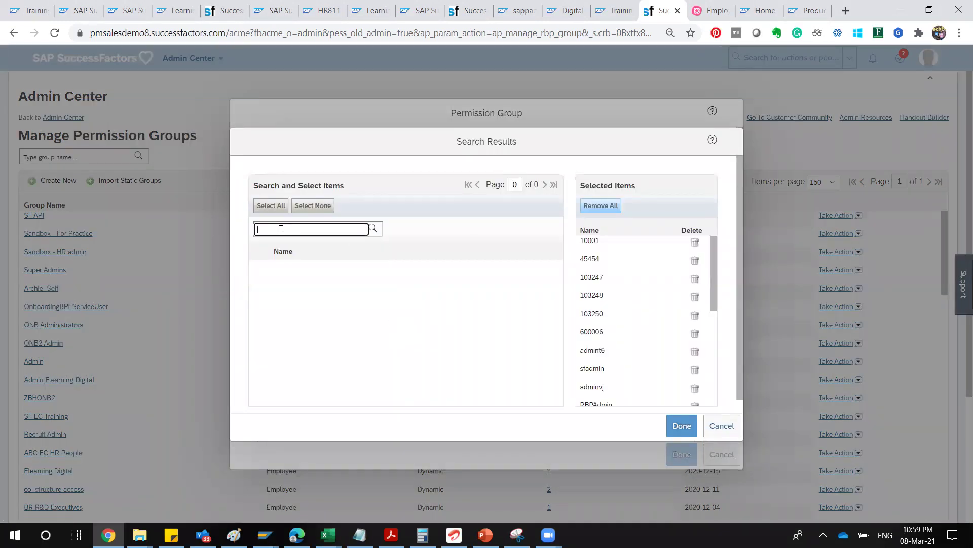
pyautogui.write('sf001')
pyautogui.press('Return')
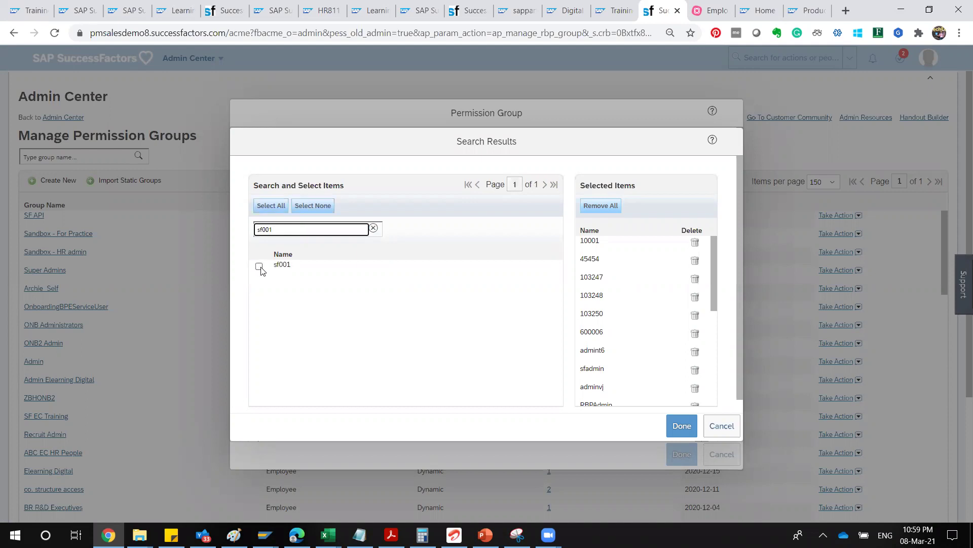
pyautogui.click(259, 266)
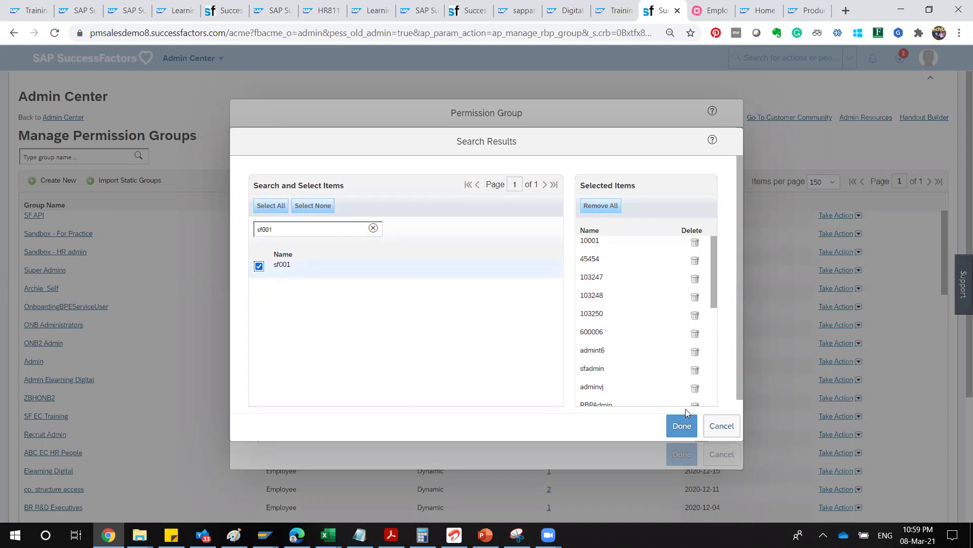
pyautogui.click(681, 427)
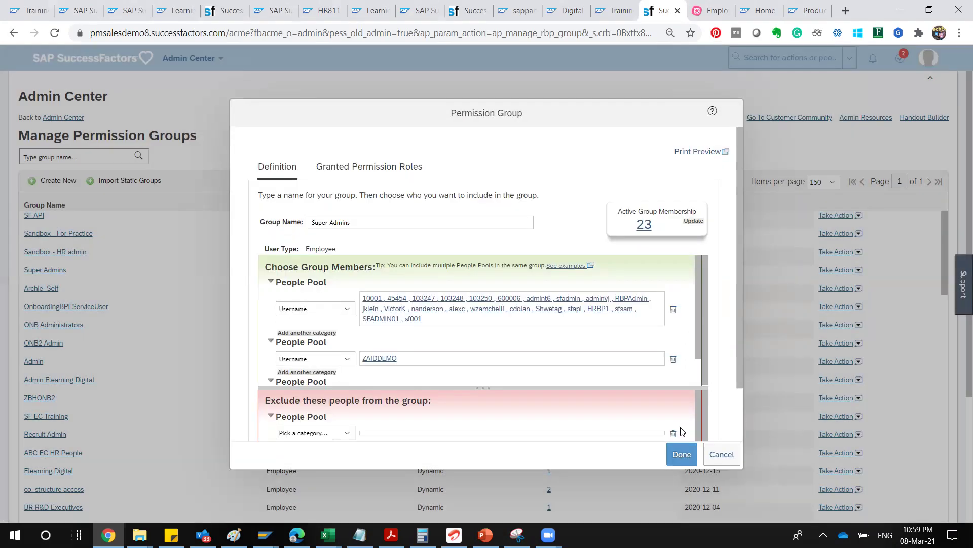
pyautogui.click(685, 456)
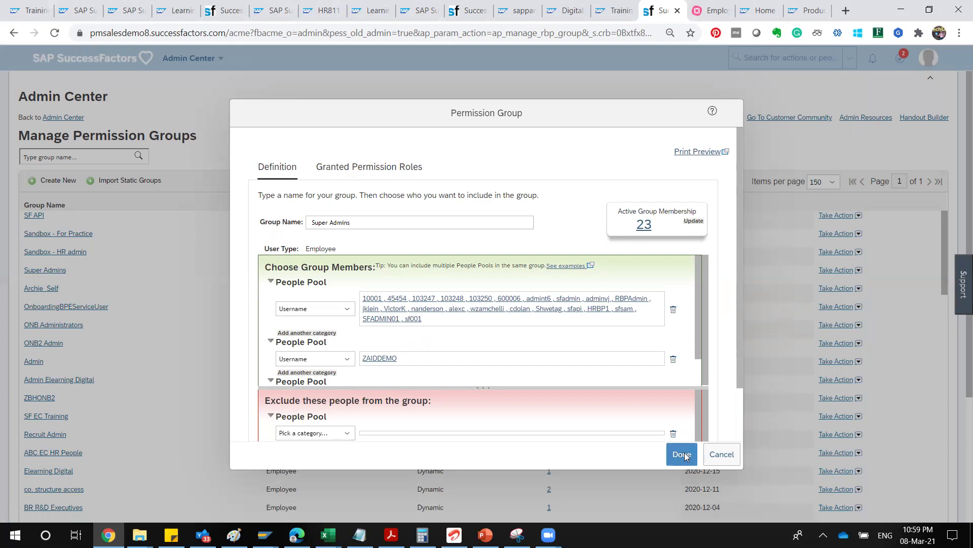
pyautogui.click(685, 456)
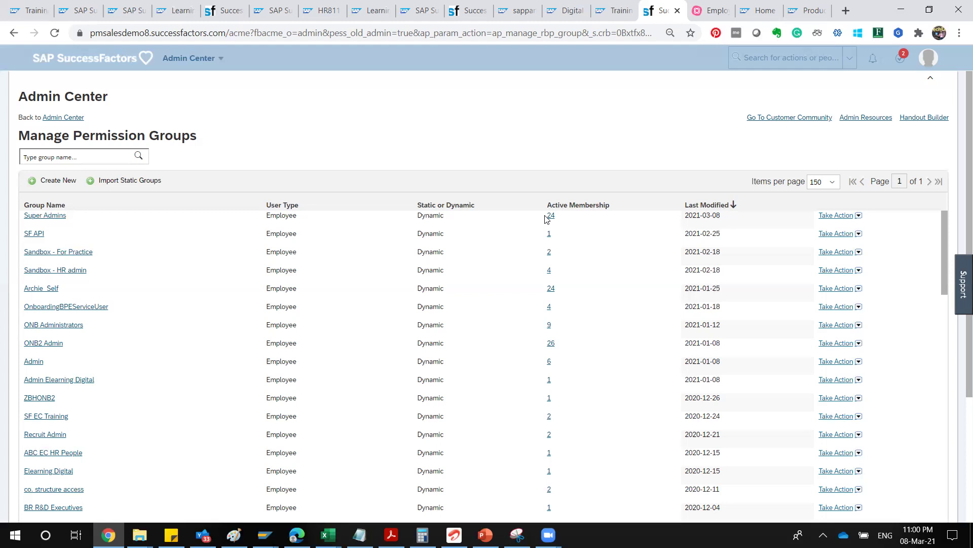
# Start a new permission group named EC_Admin_Canada with the user type Employee
pyautogui.click(61, 180)
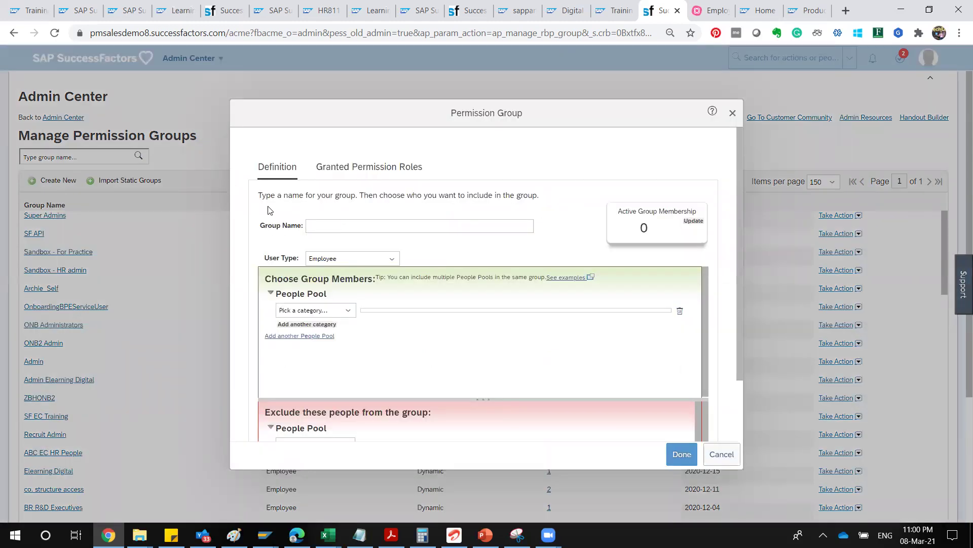
pyautogui.click(319, 228)
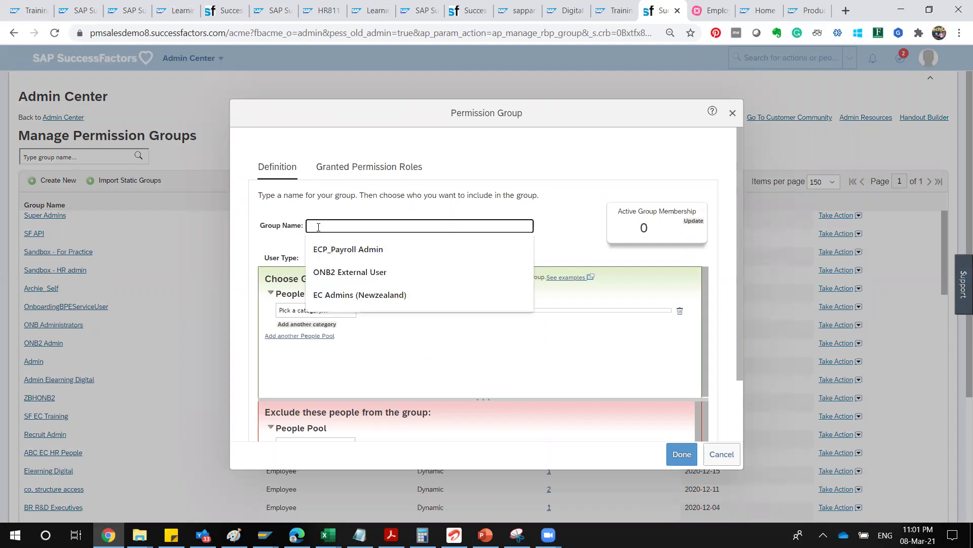
pyautogui.write('EC')
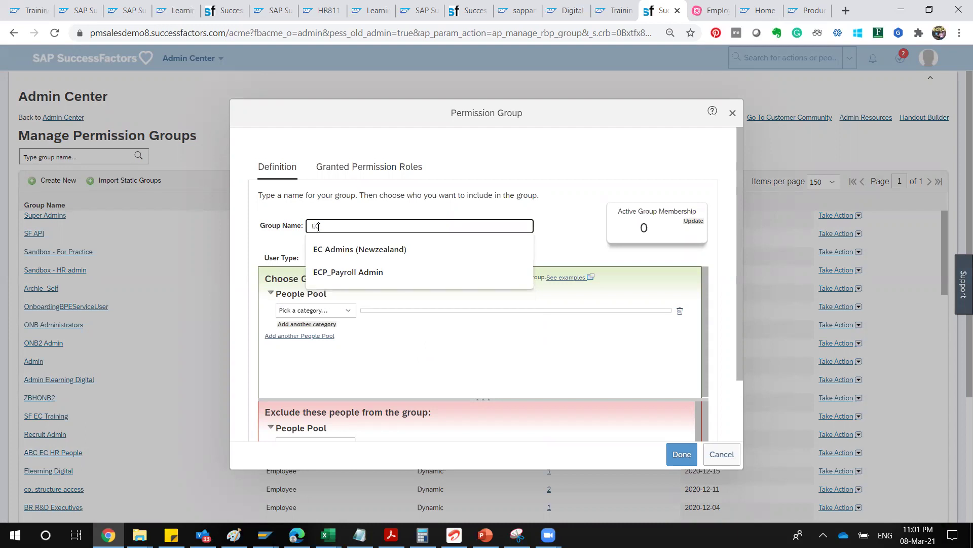
pyautogui.press('Escape')
pyautogui.write('_Admin')
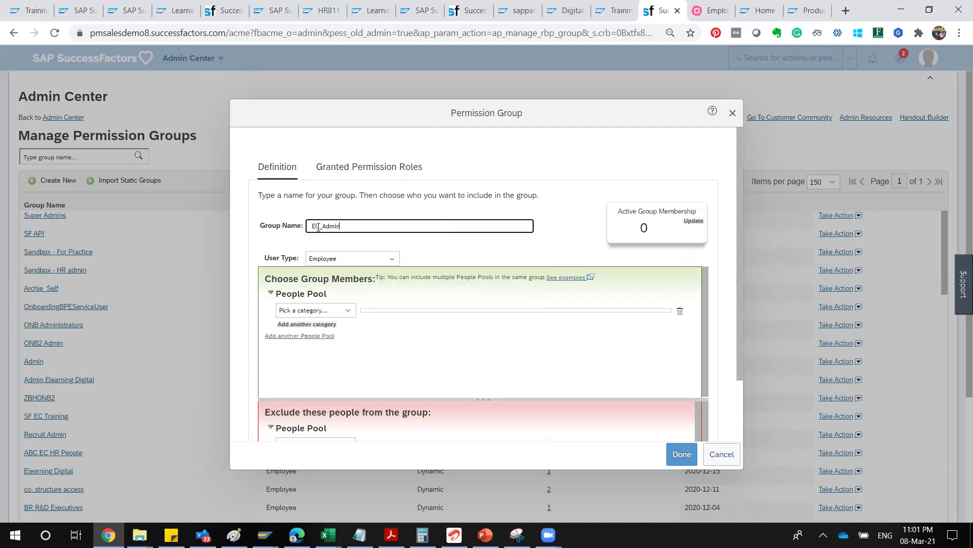
pyautogui.write('_Canada')
pyautogui.press('Tab')
pyautogui.click(617, 211)
pyautogui.click(391, 261)
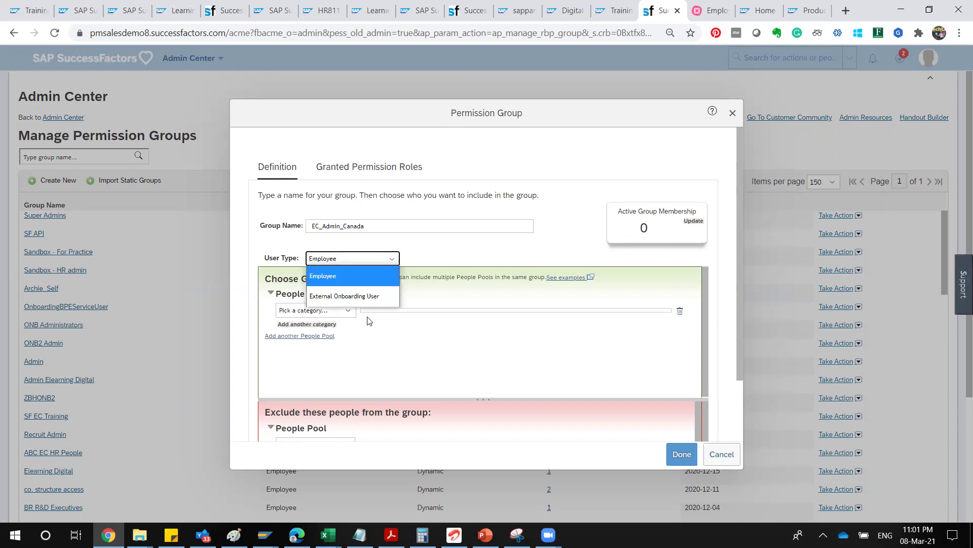
pyautogui.click(326, 280)
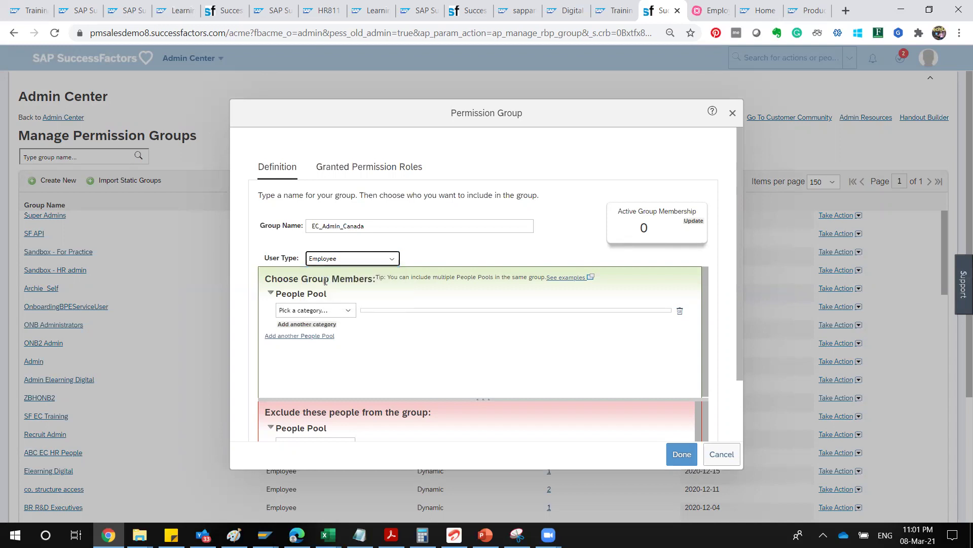
# Examine the categories offered for the people pool, the exclusion and lock sections, and the user type options
pyautogui.click(347, 311)
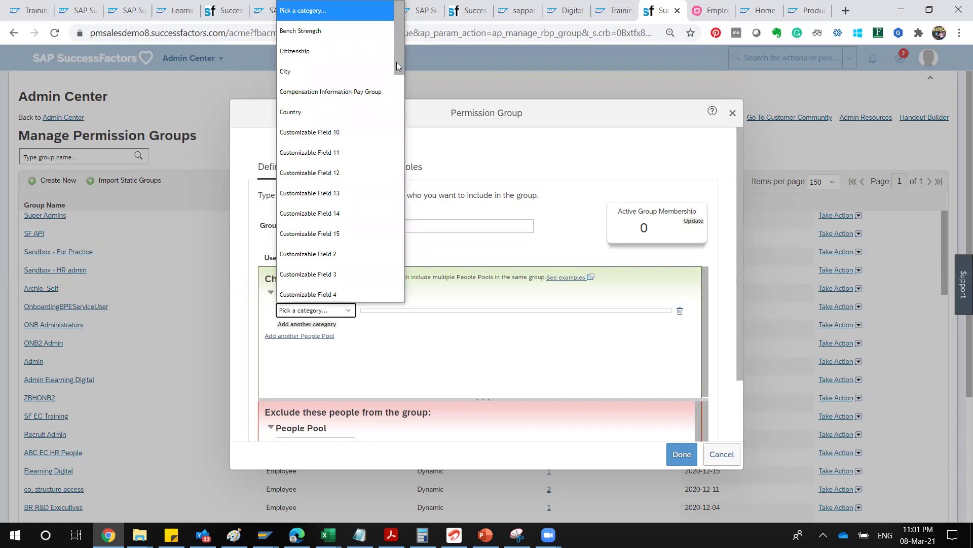
pyautogui.moveTo(397, 62); pyautogui.dragTo(396, 108)
pyautogui.scroll(-3, 396, 112)
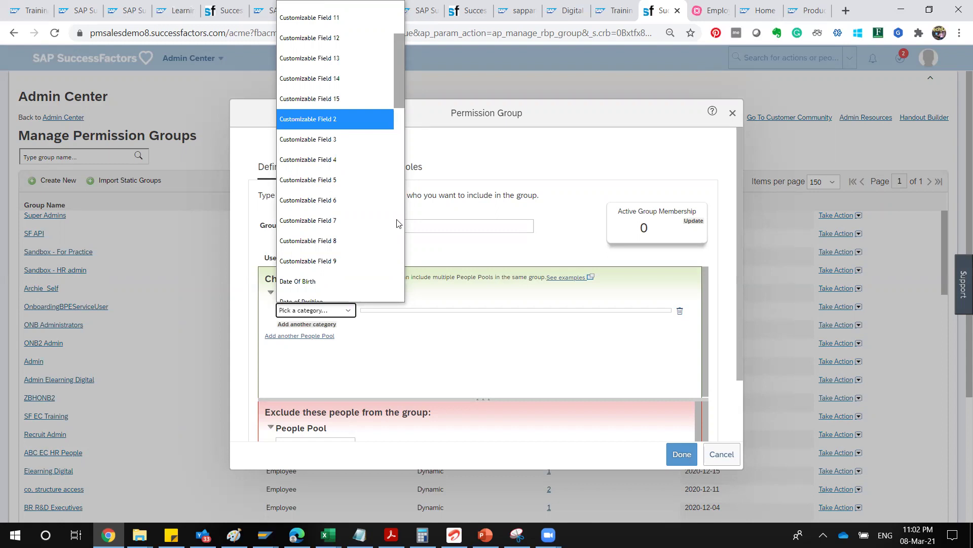
pyautogui.click(366, 327)
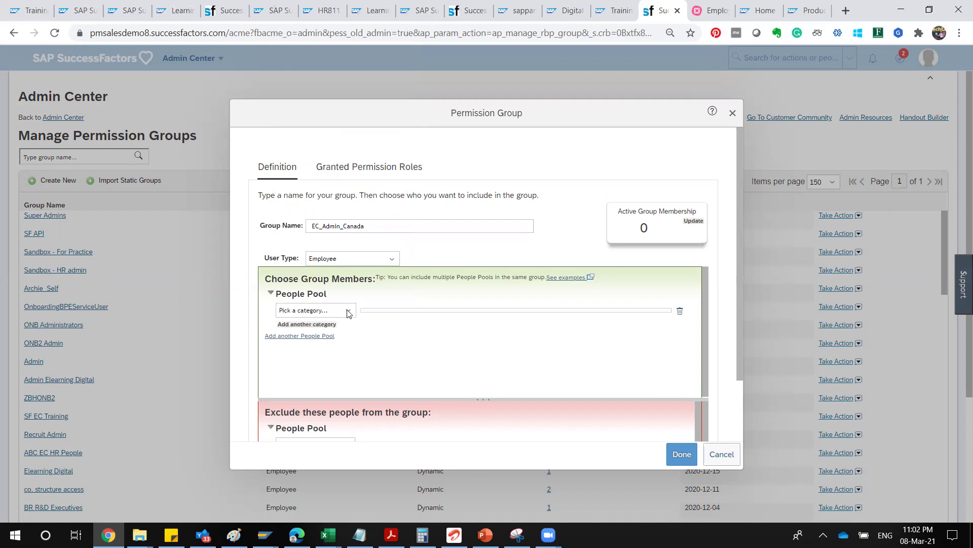
pyautogui.click(348, 310)
pyautogui.click(349, 312)
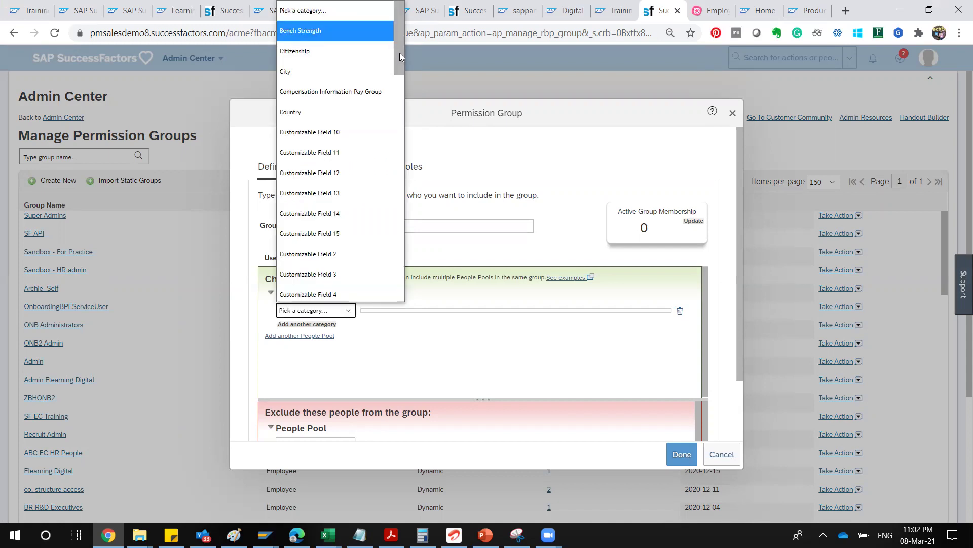
pyautogui.scroll(-1, 398, 118)
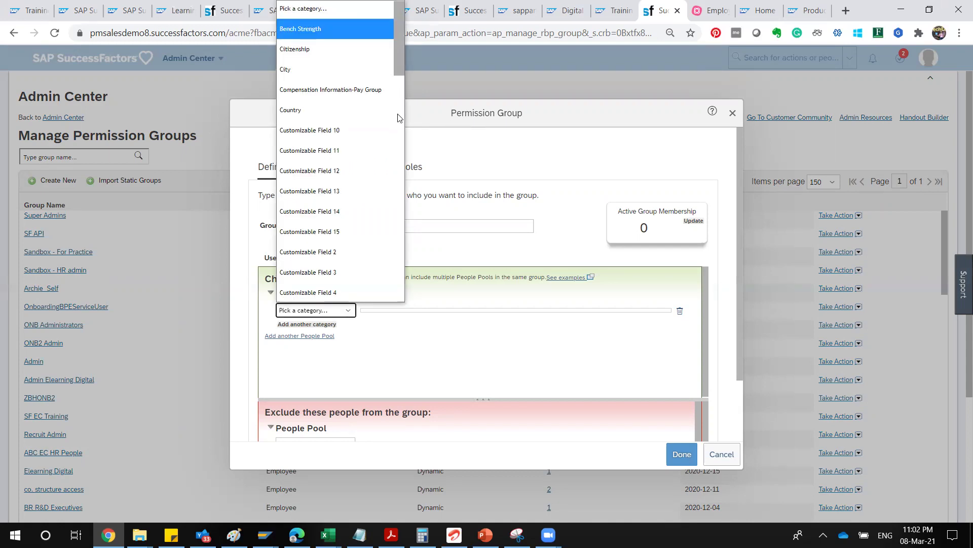
pyautogui.scroll(-4, 399, 116)
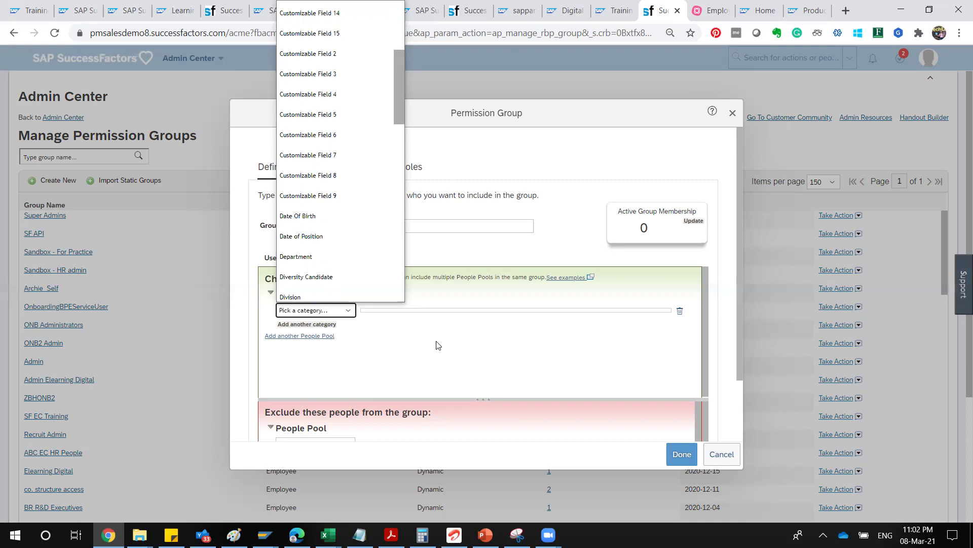
pyautogui.click(355, 327)
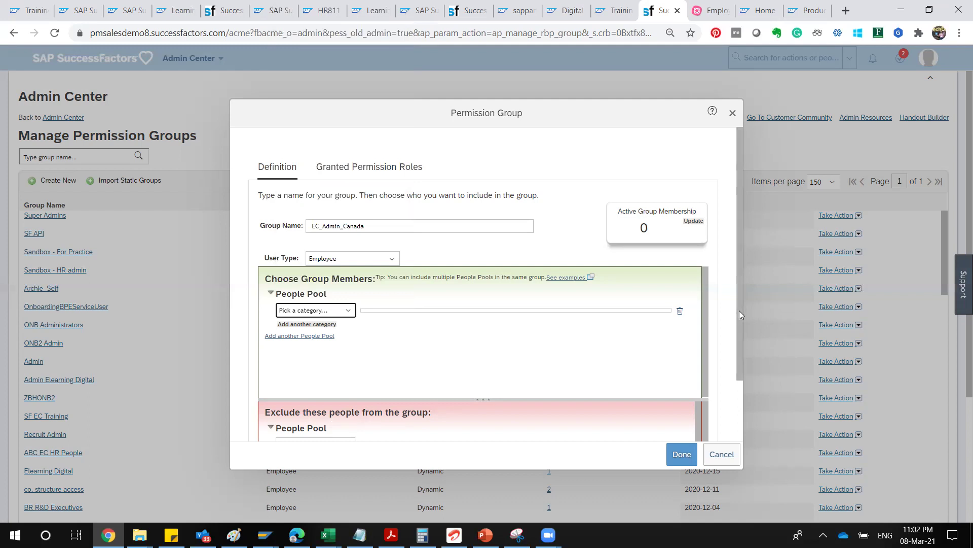
pyautogui.moveTo(739, 329); pyautogui.dragTo(741, 387)
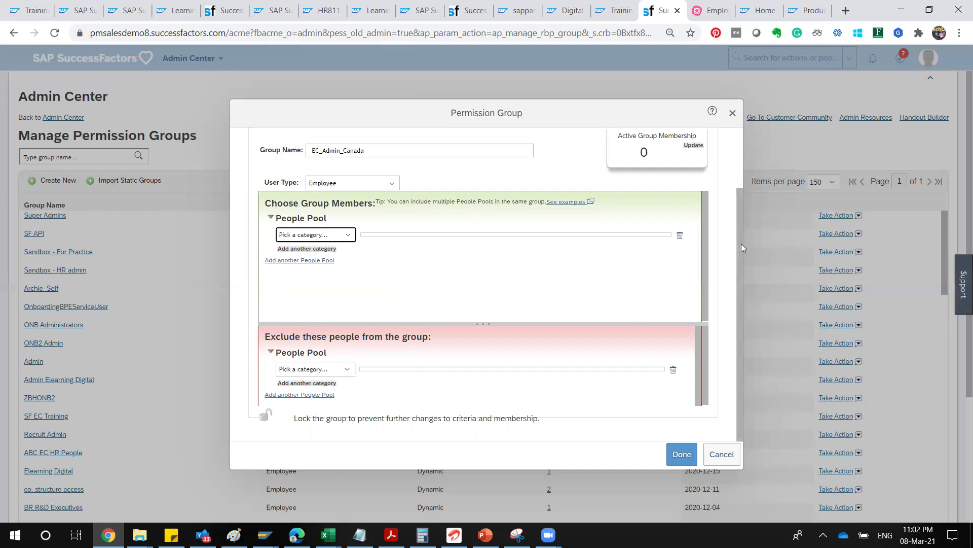
pyautogui.moveTo(743, 203); pyautogui.dragTo(744, 153)
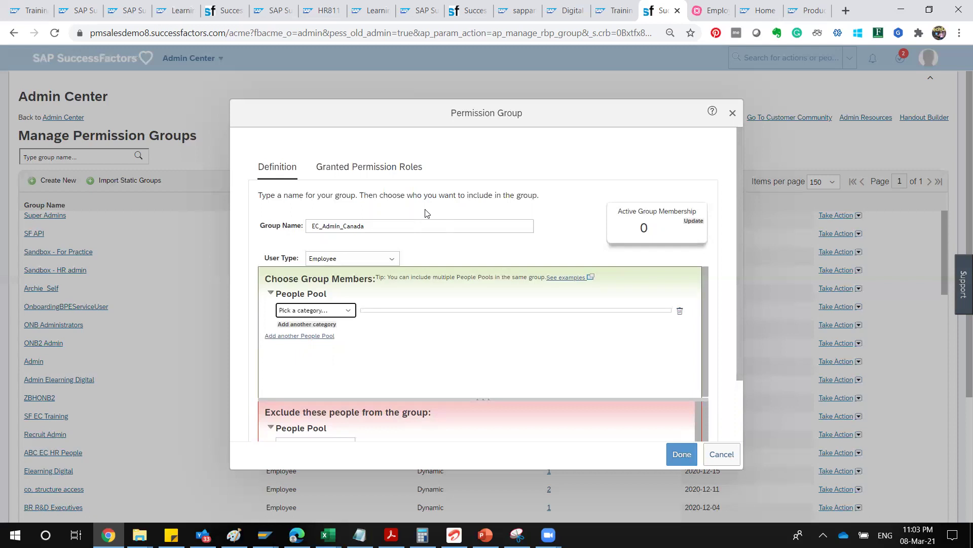
pyautogui.click(392, 260)
pyautogui.click(392, 259)
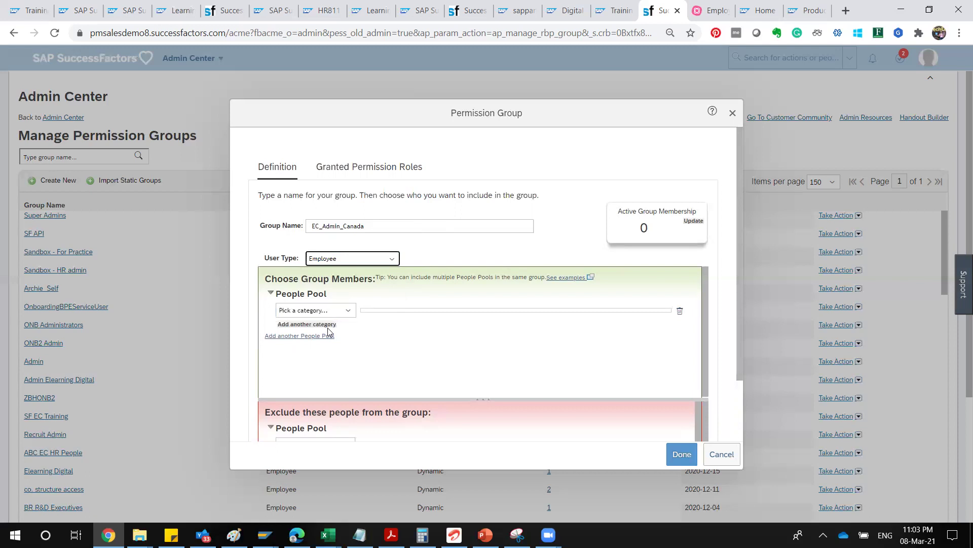
# Add three more category rows to the people pool under Choose Group Members
pyautogui.click(307, 325)
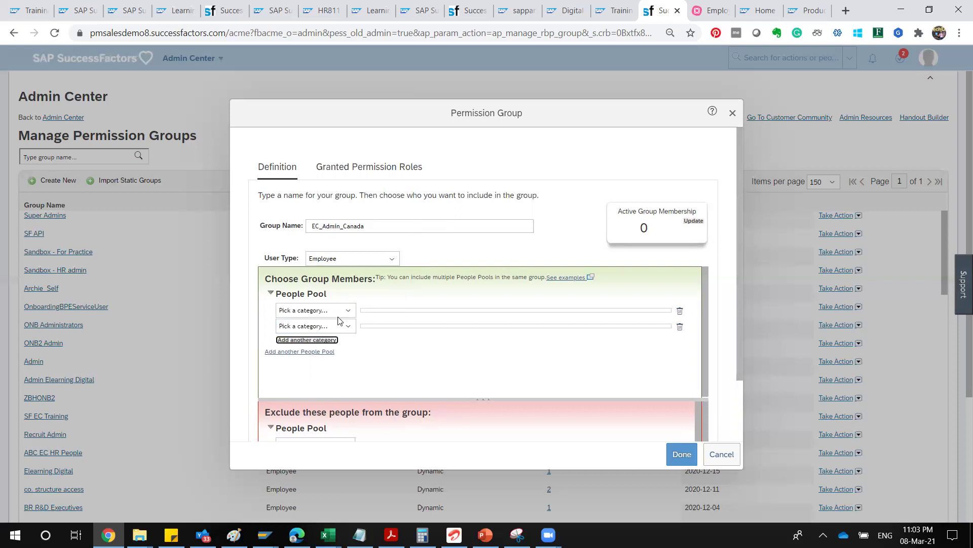
pyautogui.click(310, 340)
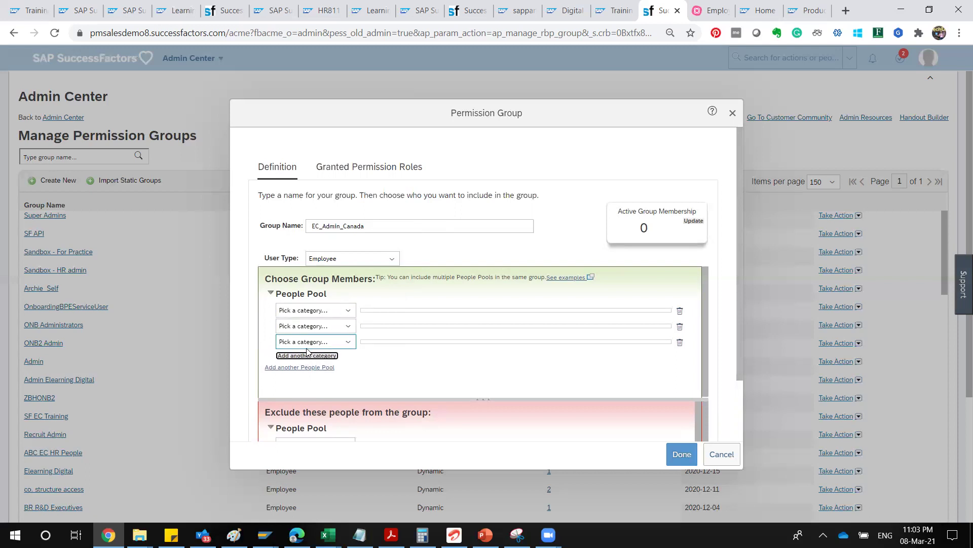
pyautogui.click(307, 356)
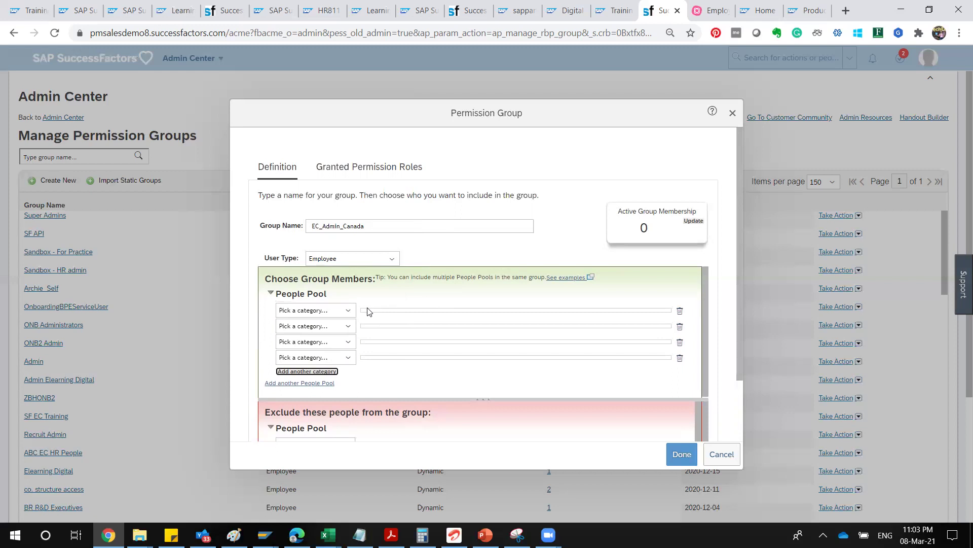
# Try Employment Details-Contingent Worker as the people pool's first category, then cancel its item selection
pyautogui.click(348, 317)
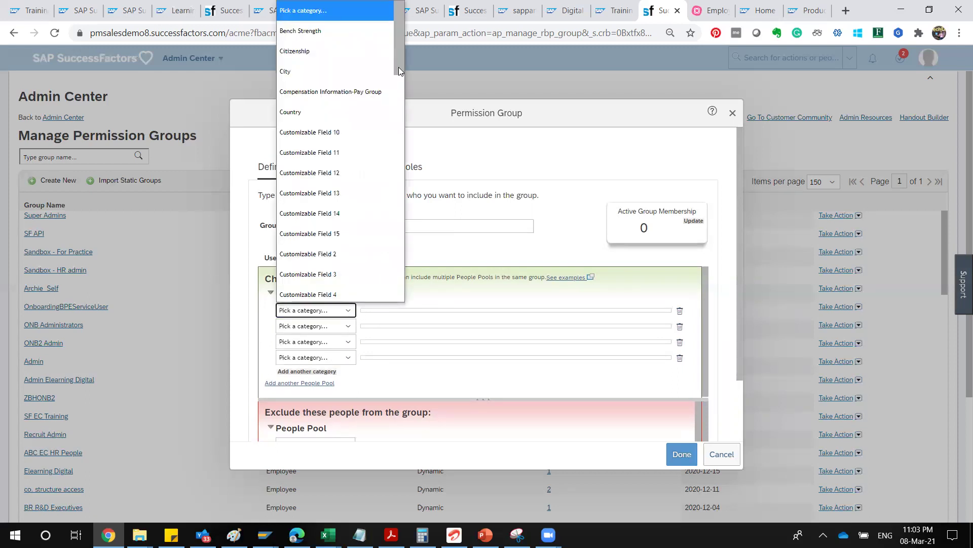
pyautogui.scroll(-1, 403, 144)
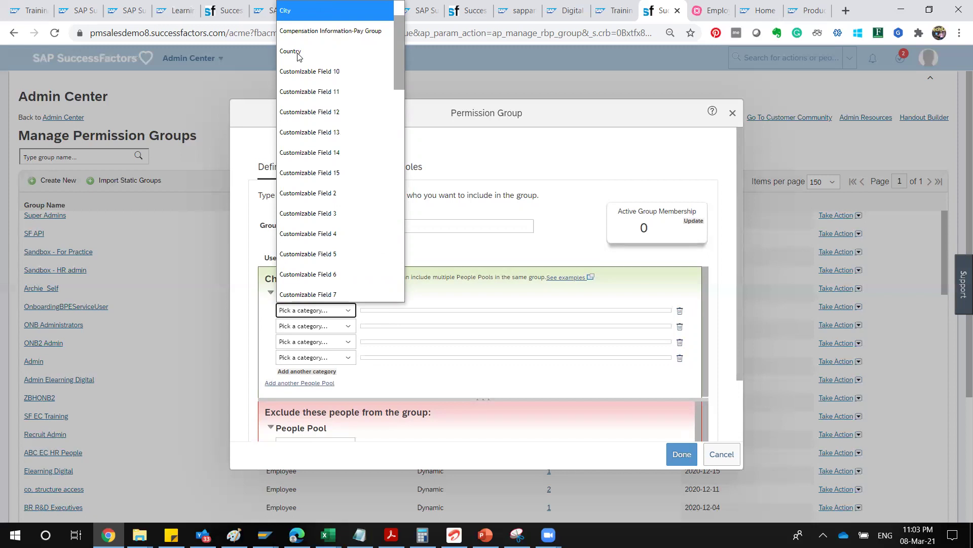
pyautogui.scroll(-5, 298, 55)
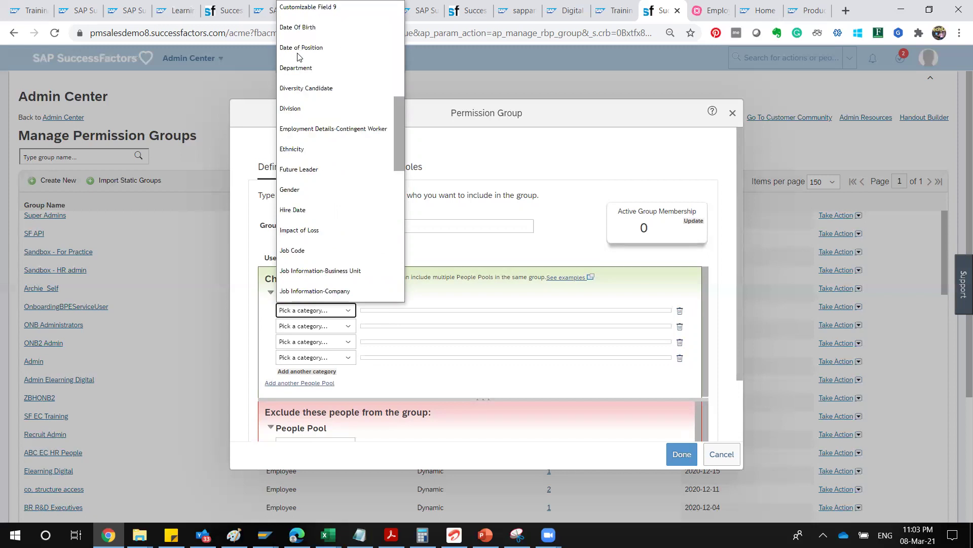
pyautogui.click(325, 128)
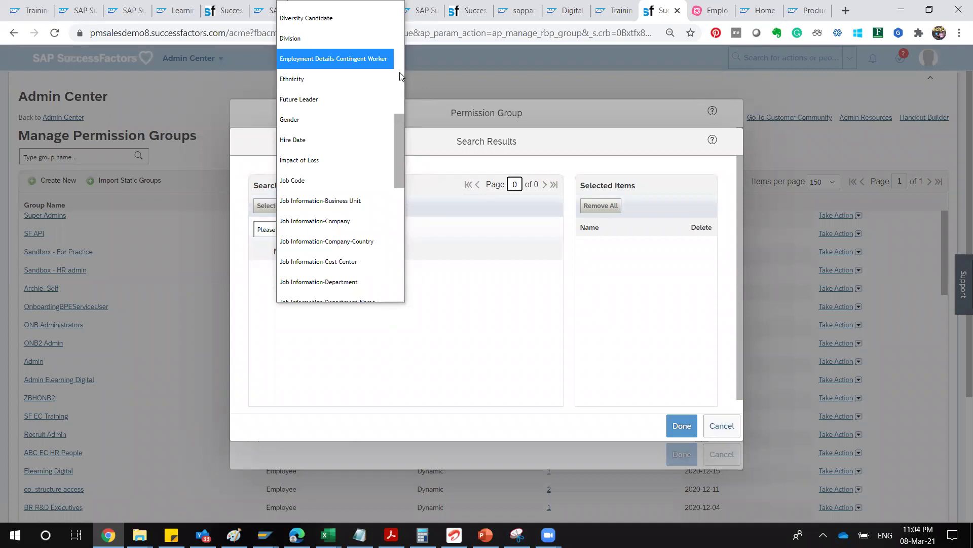
pyautogui.click(309, 231)
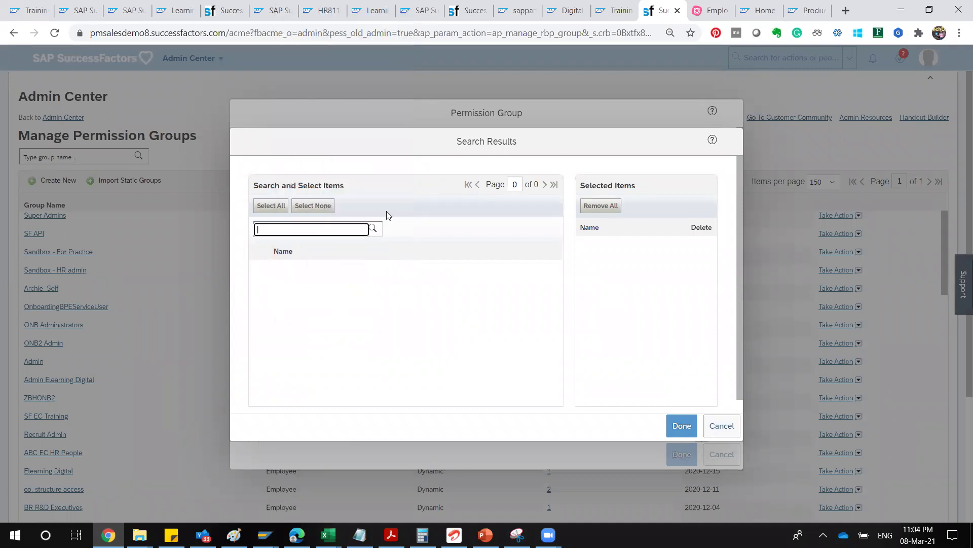
pyautogui.click(722, 425)
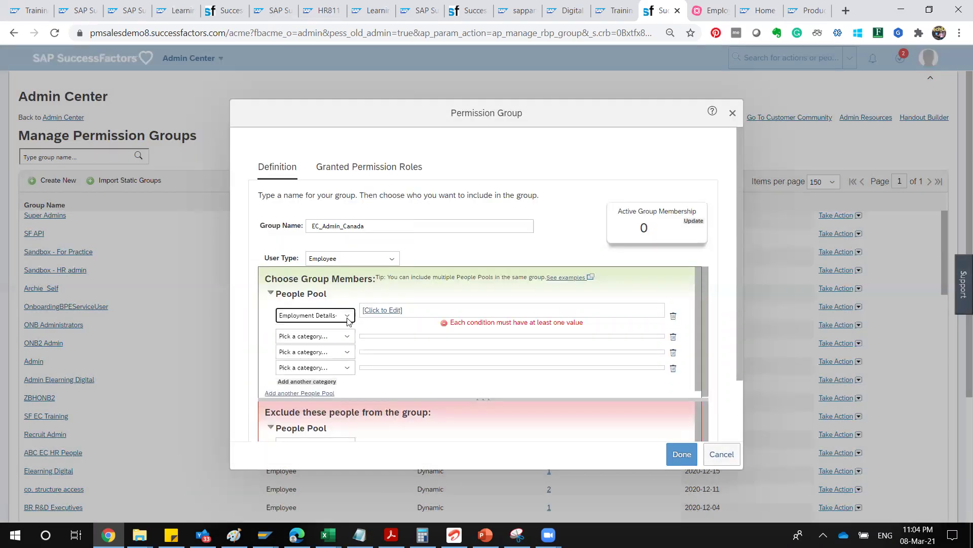
# Review the Job Information categories for the people pool and discard the new permission group without saving
pyautogui.click(348, 318)
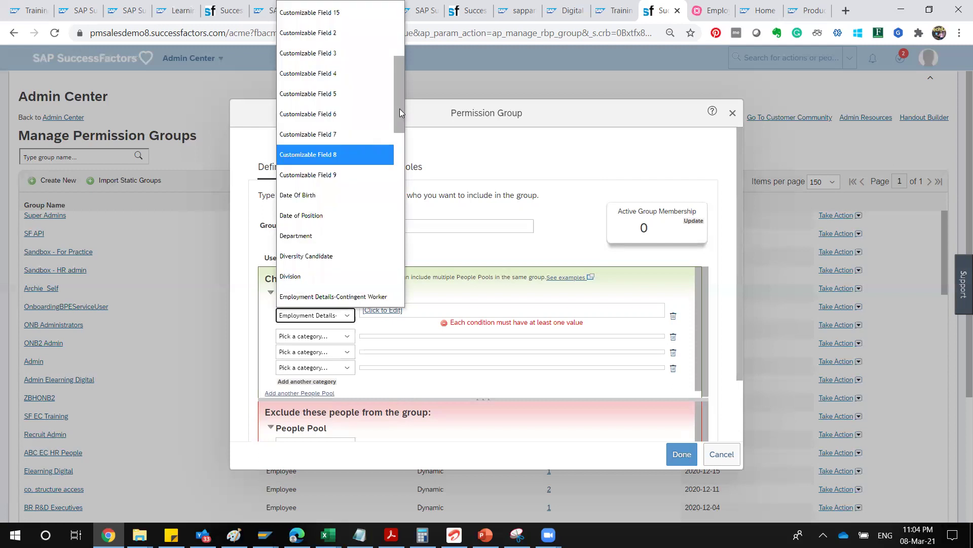
pyautogui.scroll(-3, 400, 108)
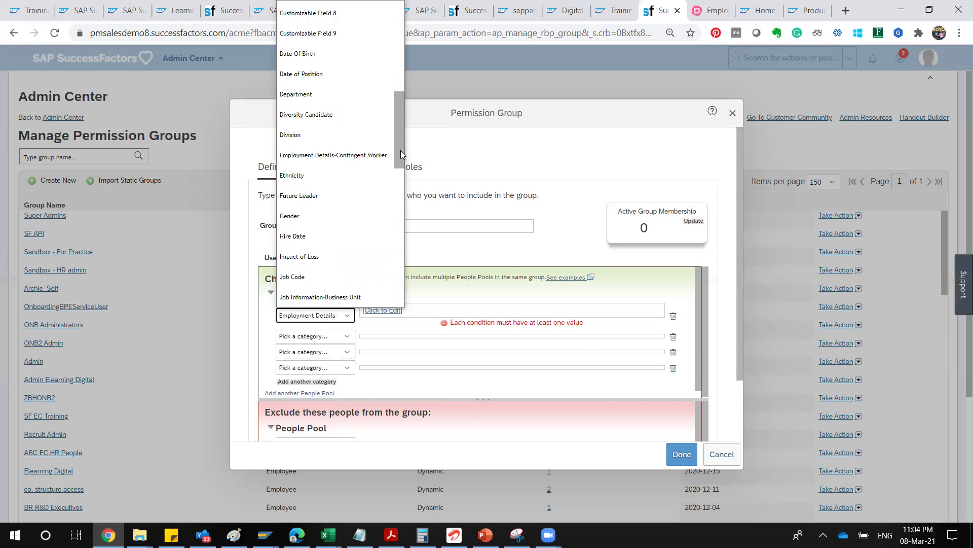
pyautogui.scroll(-3, 401, 152)
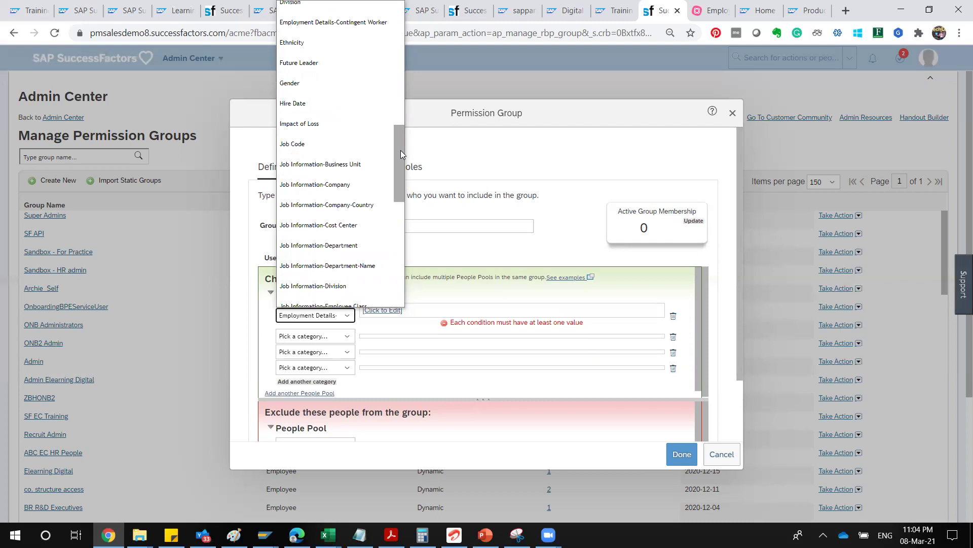
pyautogui.click(408, 209)
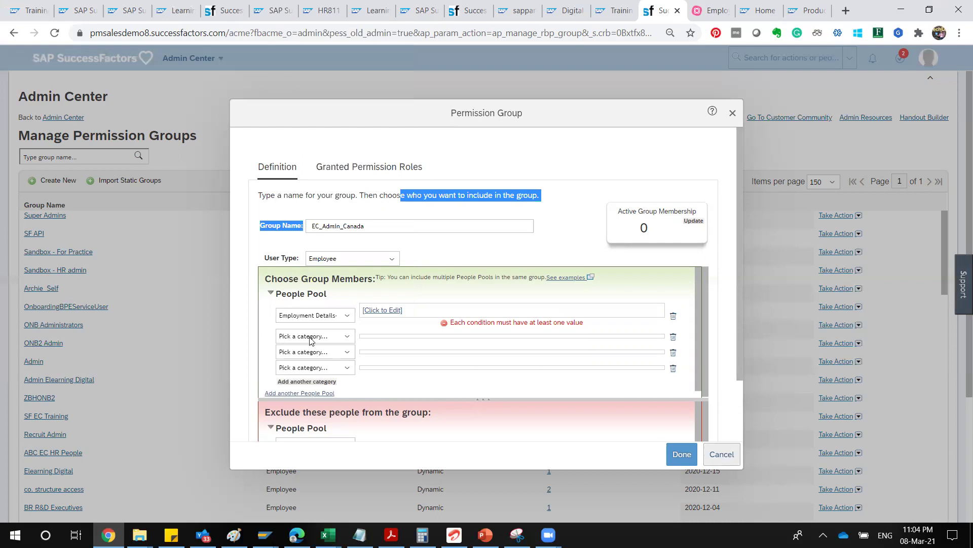
pyautogui.click(347, 315)
pyautogui.click(734, 114)
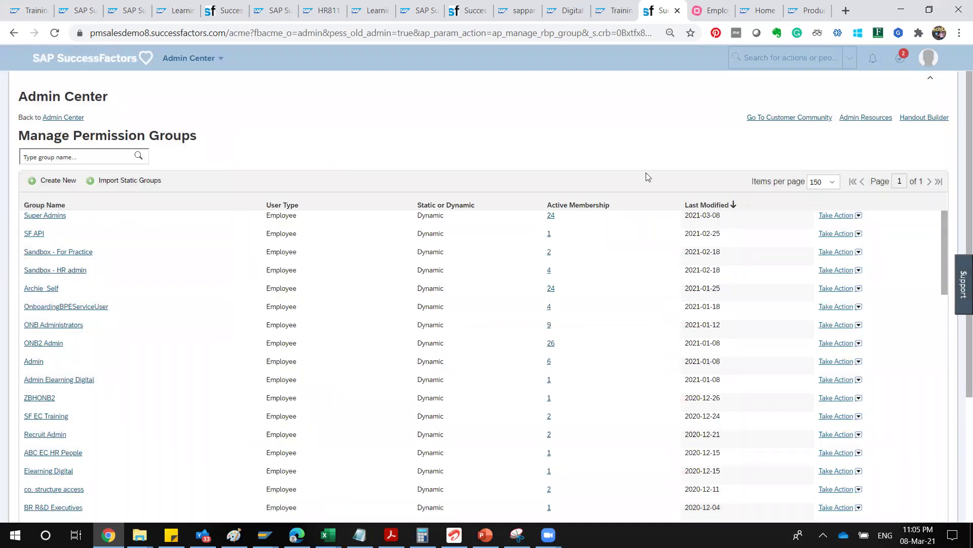
# View the change history of the Super Admins group, check who made the latest change and close the history
pyautogui.click(851, 217)
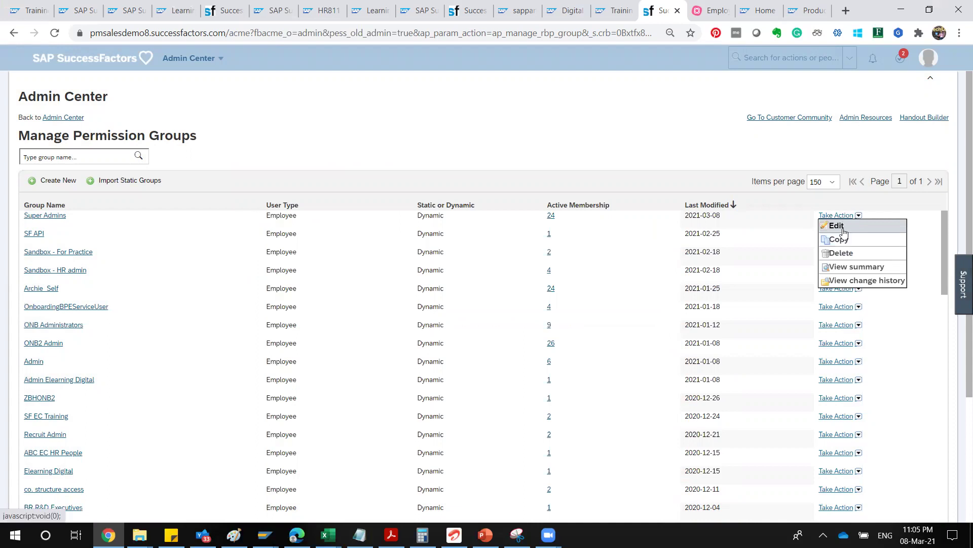
pyautogui.click(856, 283)
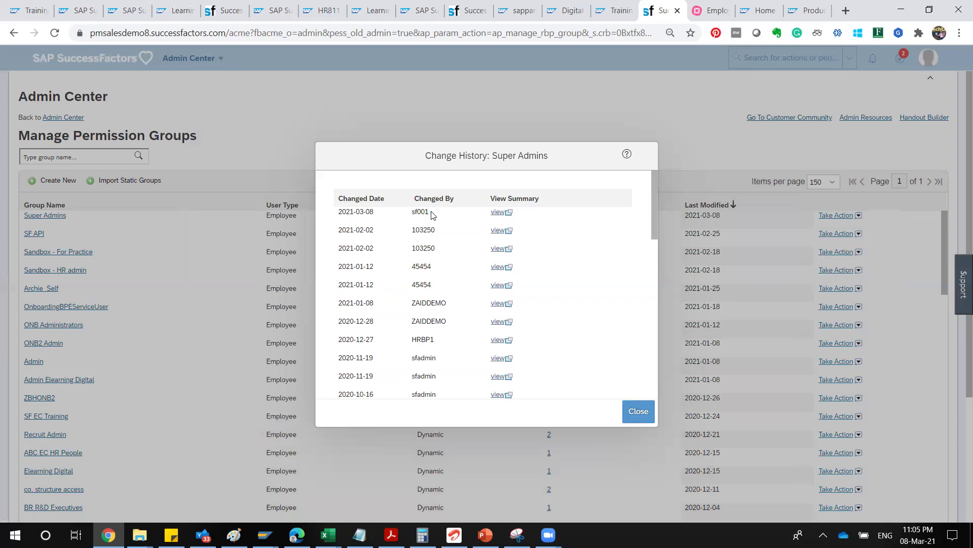
pyautogui.moveTo(430, 213); pyautogui.dragTo(409, 217)
pyautogui.click(638, 411)
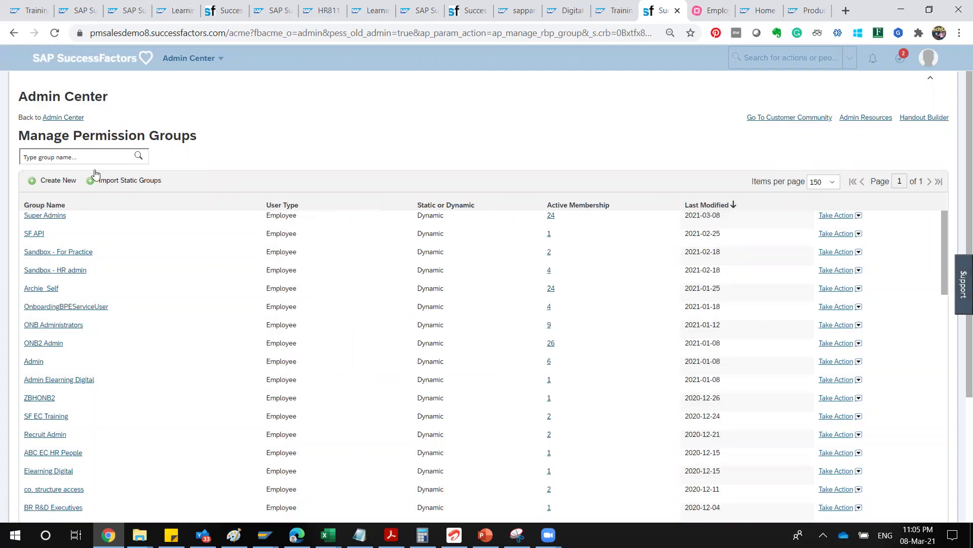
# Return to the Admin Center and open the Manage Permission Roles favorite
pyautogui.click(68, 120)
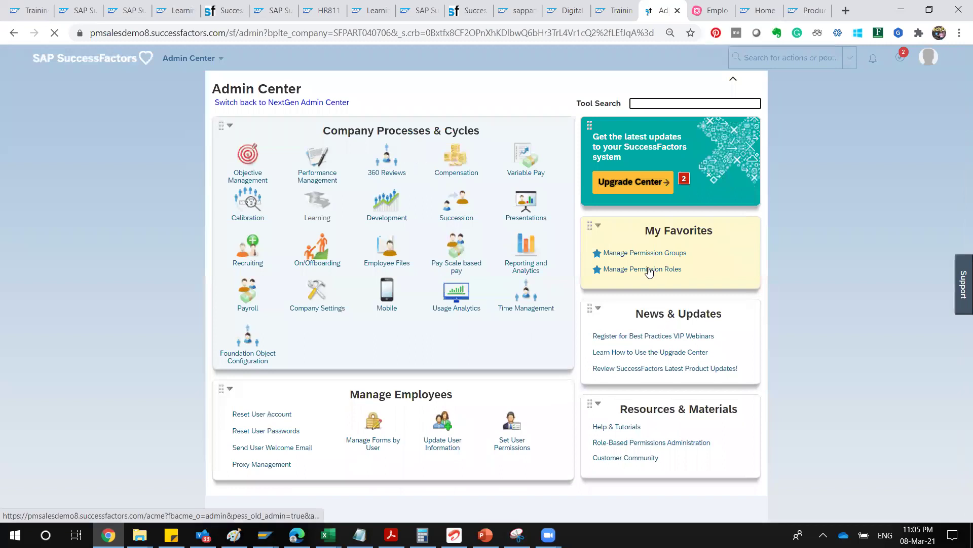
pyautogui.click(649, 270)
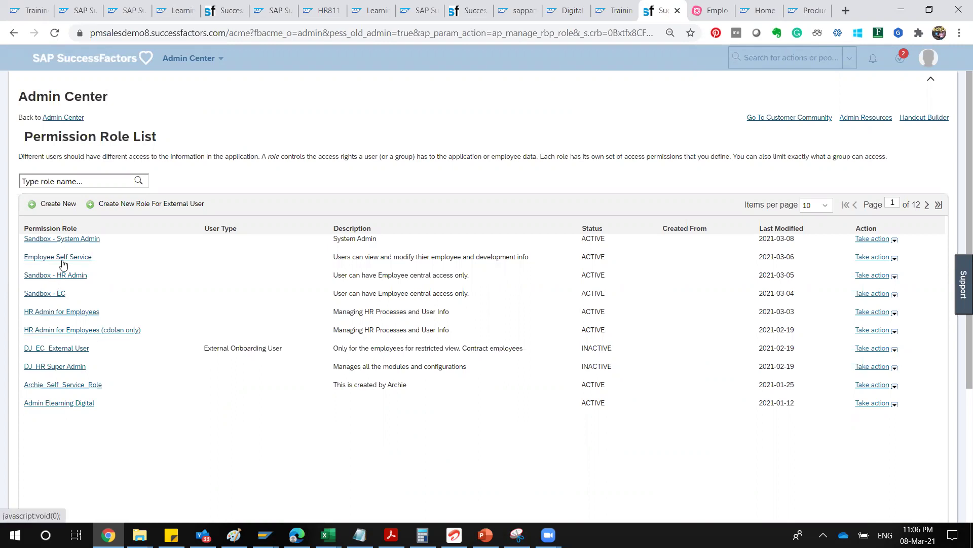
# Open the HR Admin for Employees role and its permission settings, then collapse User Permissions and expand Administrator Permissions
pyautogui.click(53, 311)
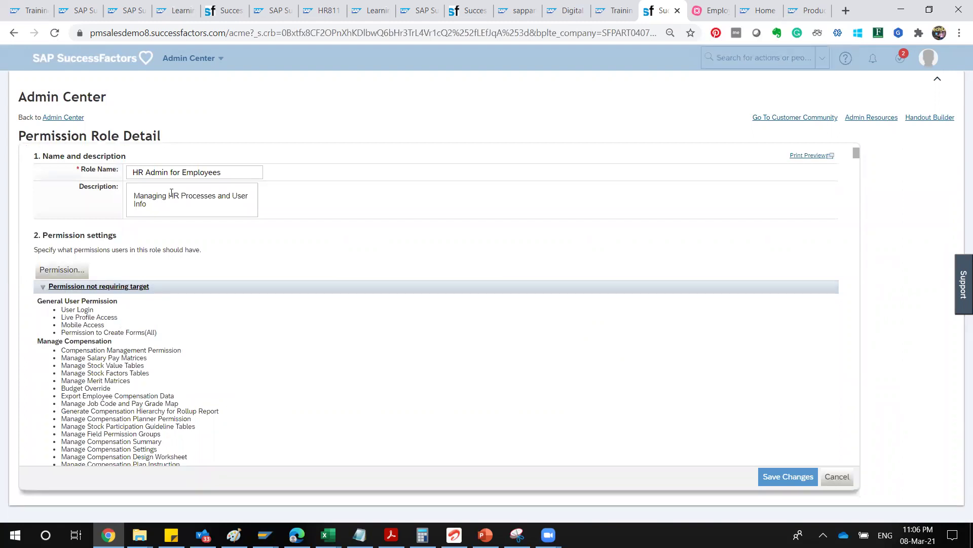
pyautogui.click(66, 272)
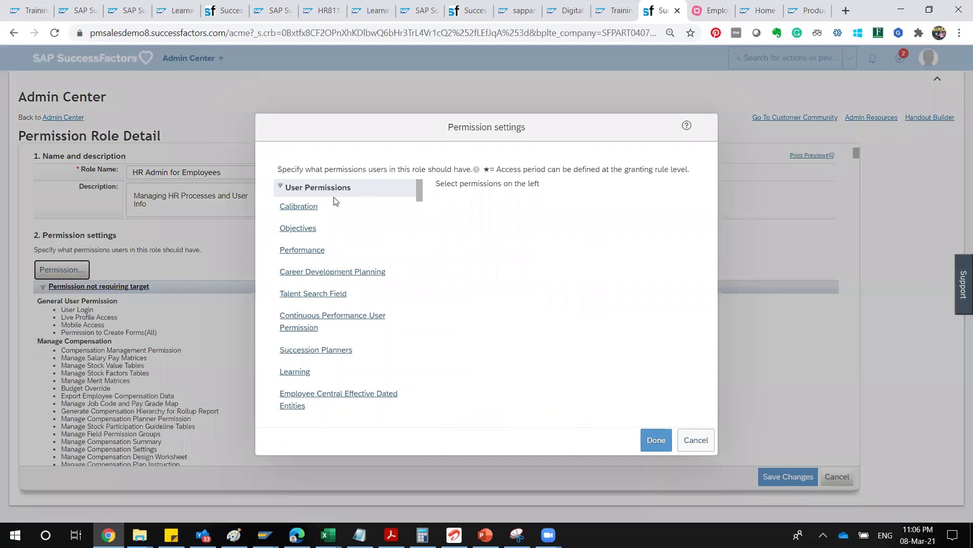
pyautogui.click(280, 187)
pyautogui.click(280, 206)
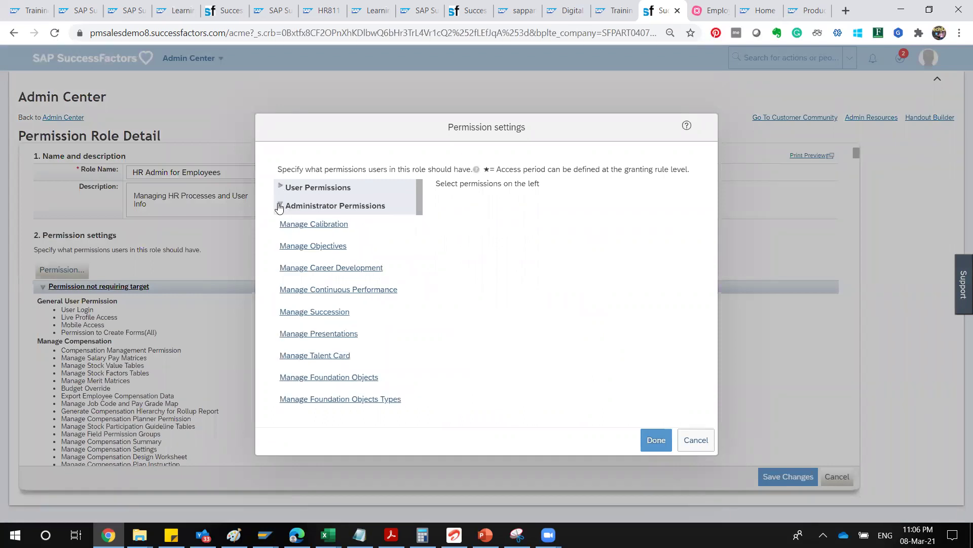
pyautogui.click(382, 213)
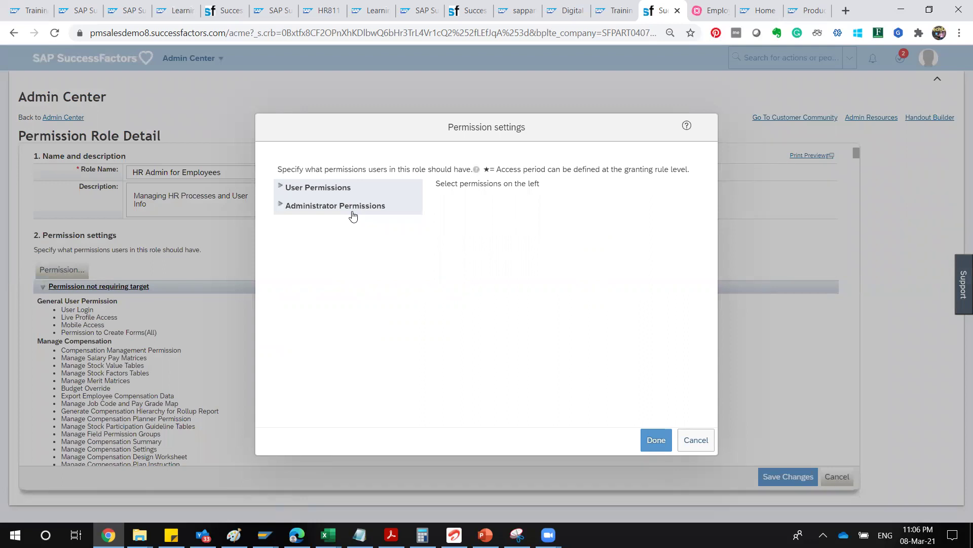
pyautogui.click(281, 208)
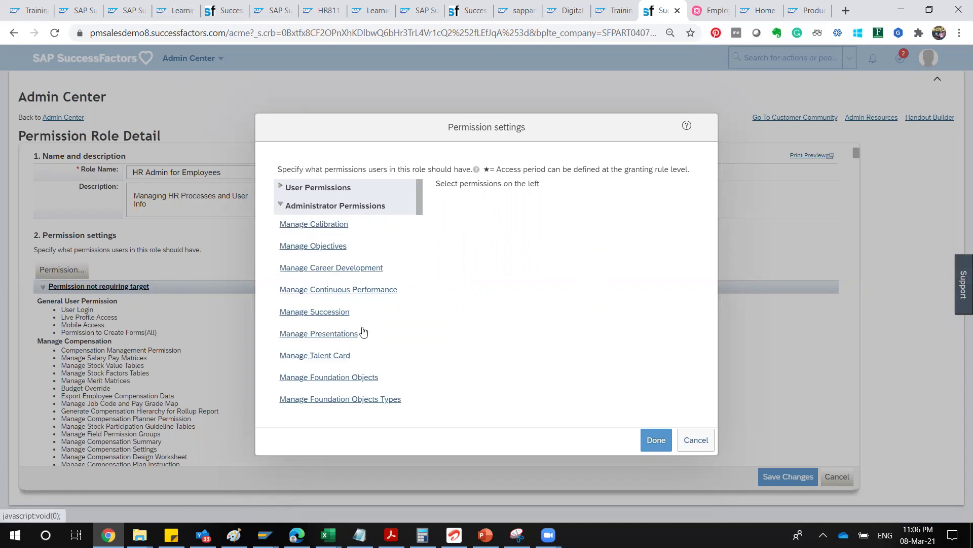
# Review the administrator permissions under Manage User and Manage Competencies and Skills
pyautogui.moveTo(420, 221); pyautogui.dragTo(420, 346)
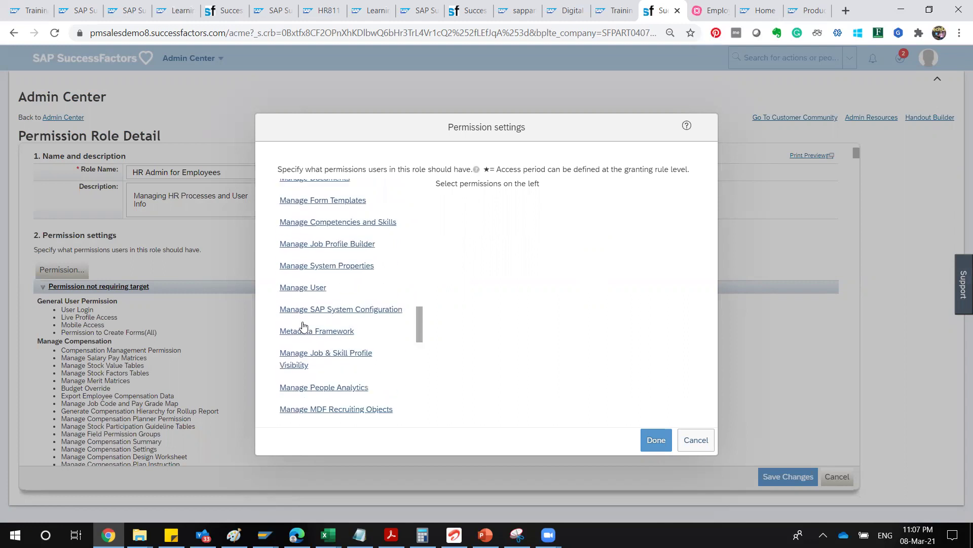
pyautogui.click(303, 289)
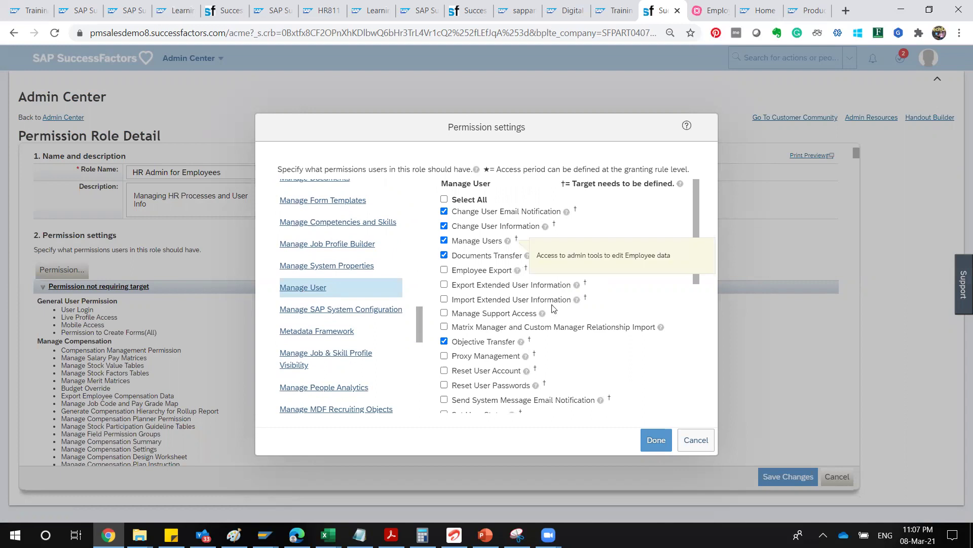
pyautogui.moveTo(694, 257); pyautogui.dragTo(699, 314)
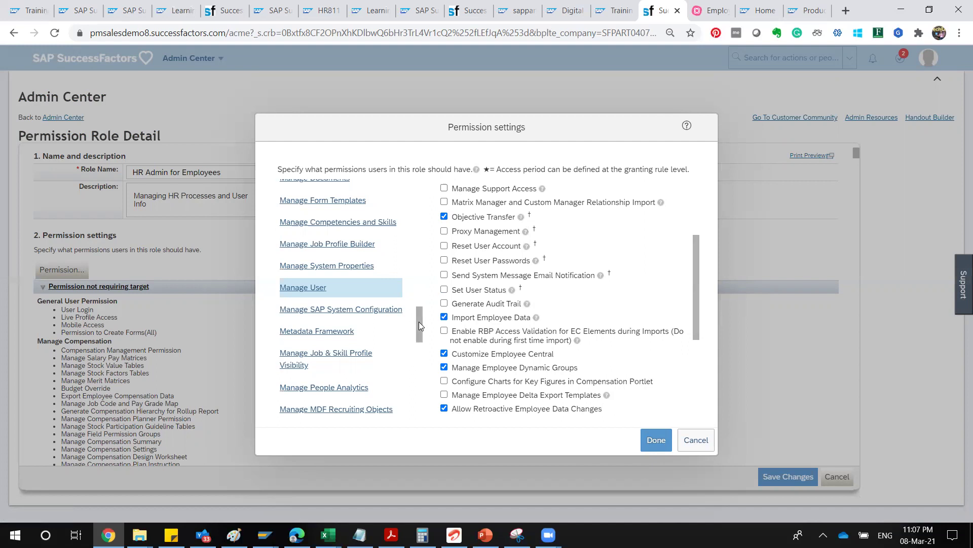
pyautogui.click(357, 230)
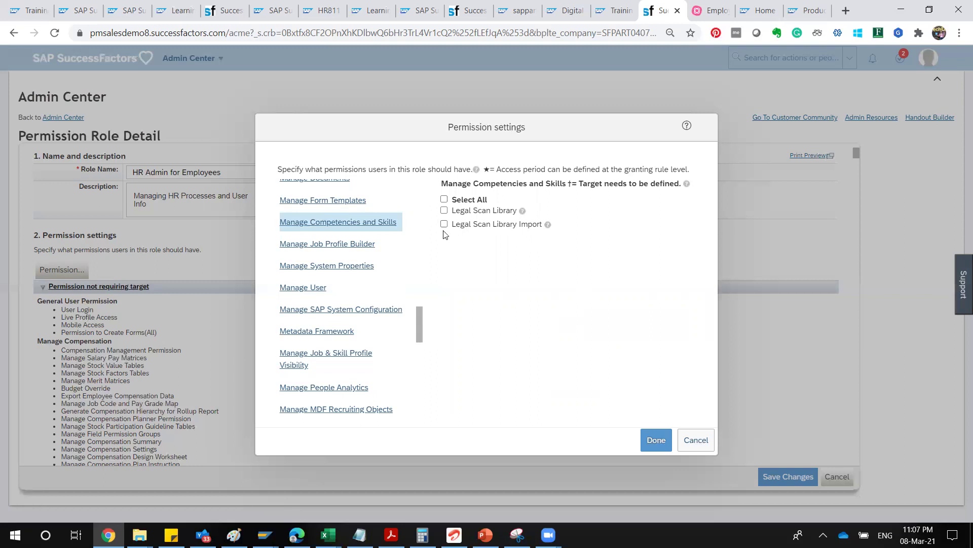
# Review the Manage On/Offboarding, Manage Instance Synchronization, Manage Mass Data Management and Manage Integration Tools permissions
pyautogui.moveTo(417, 321); pyautogui.dragTo(412, 380)
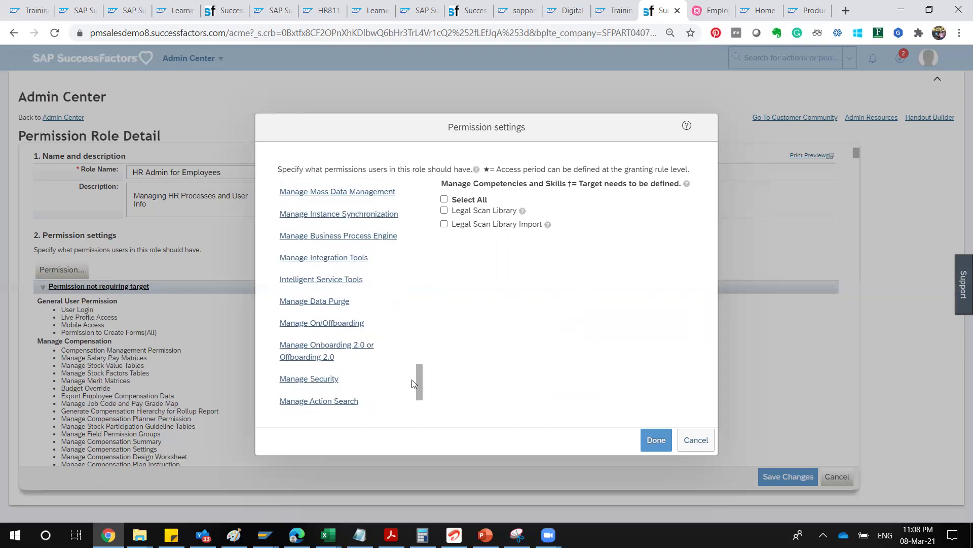
pyautogui.click(337, 326)
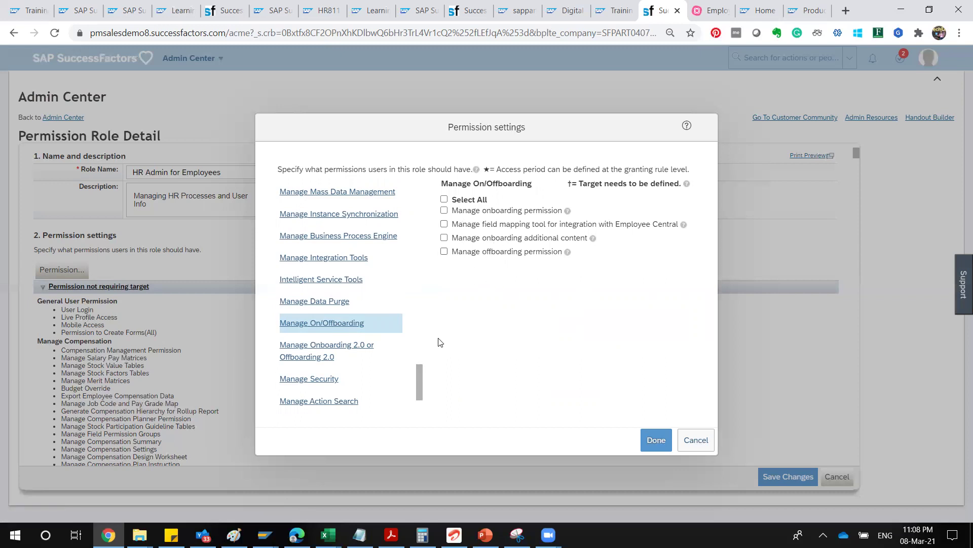
pyautogui.click(329, 214)
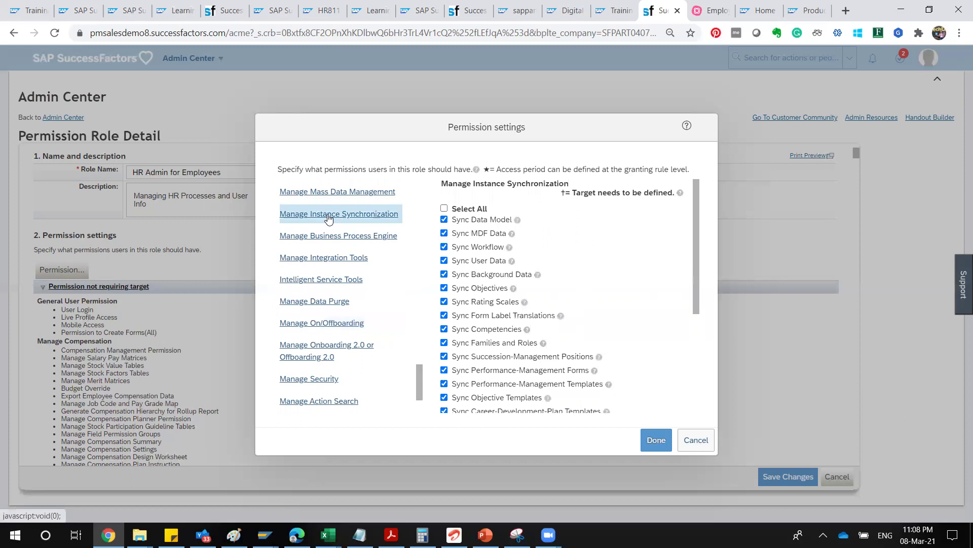
pyautogui.click(345, 196)
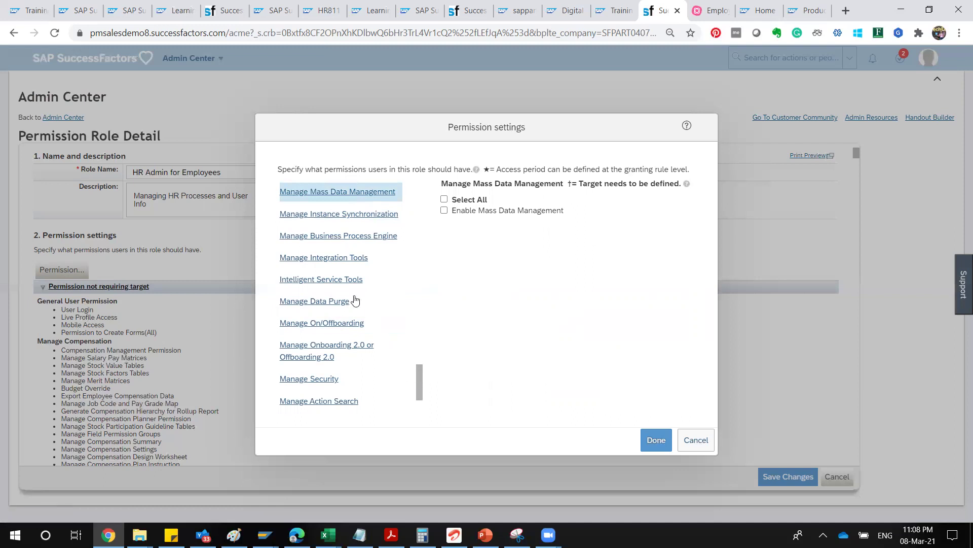
pyautogui.click(341, 261)
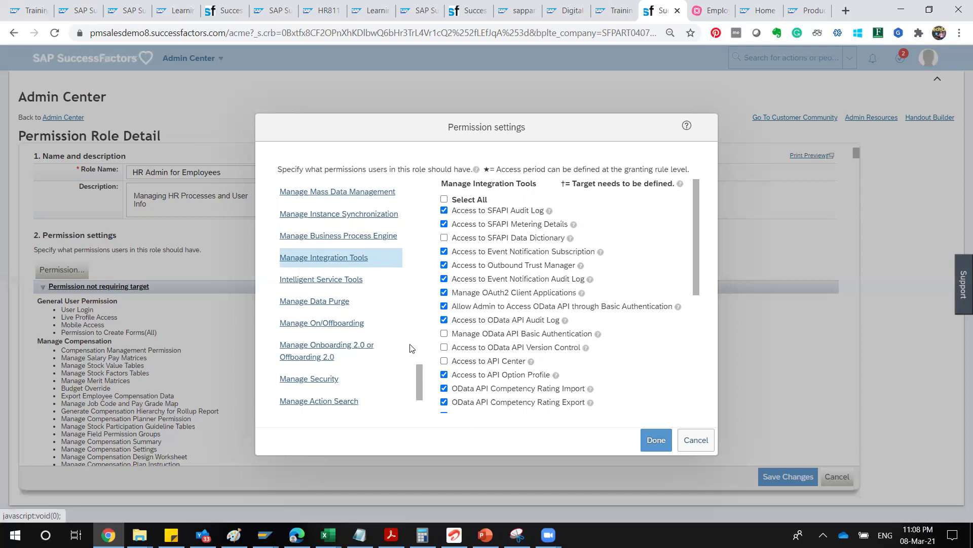
# Look through the remaining administrator categories and examine the Manage Recruiting and Check Tool permissions
pyautogui.moveTo(420, 382); pyautogui.dragTo(420, 391)
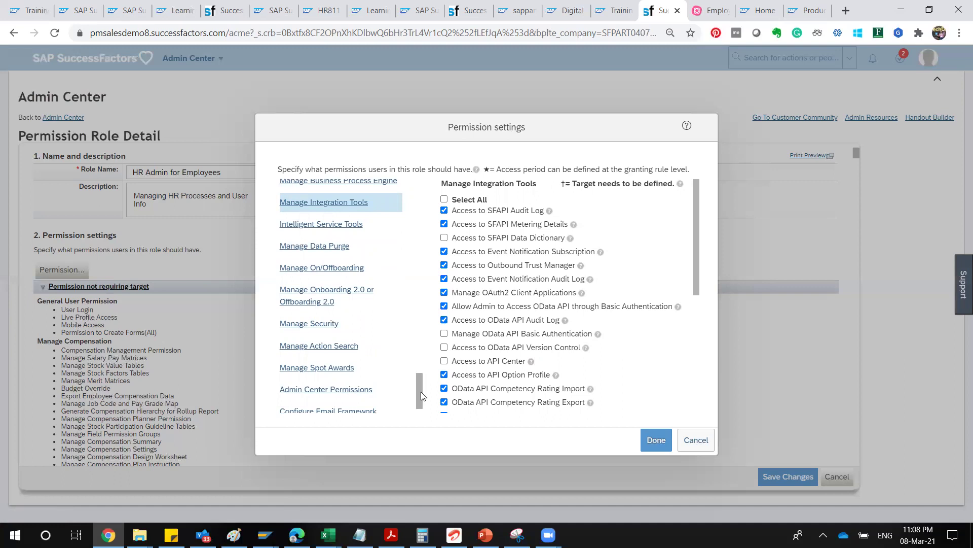
pyautogui.moveTo(420, 392); pyautogui.dragTo(415, 424)
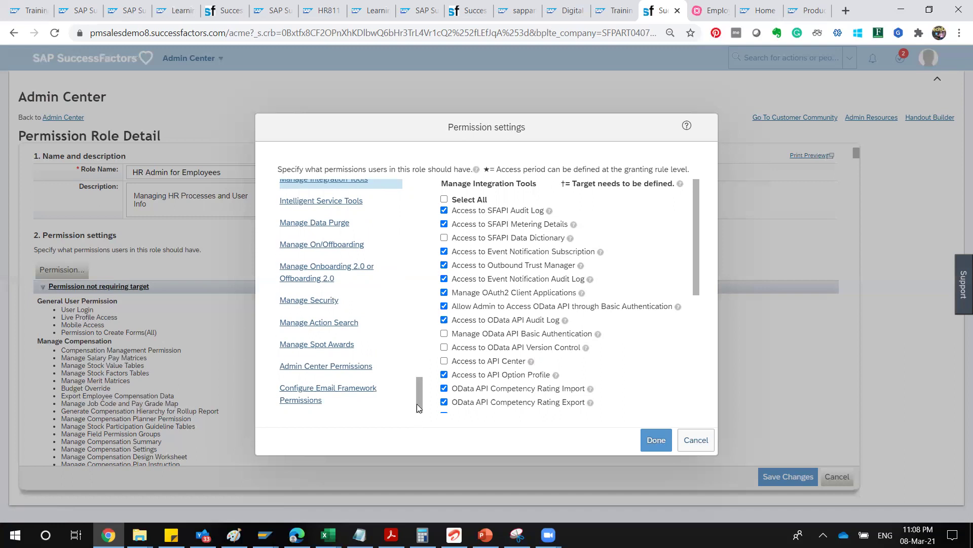
pyautogui.moveTo(417, 404); pyautogui.dragTo(427, 318)
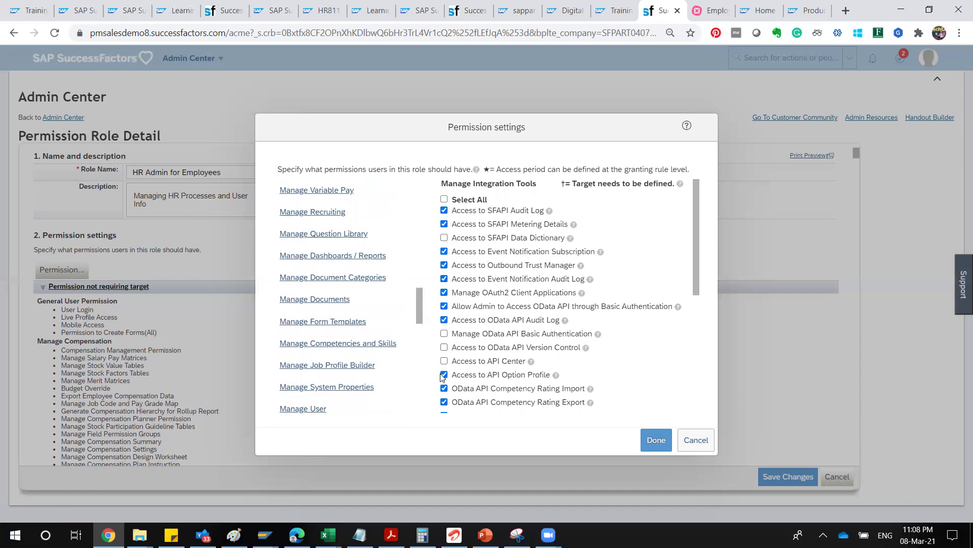
pyautogui.click(328, 212)
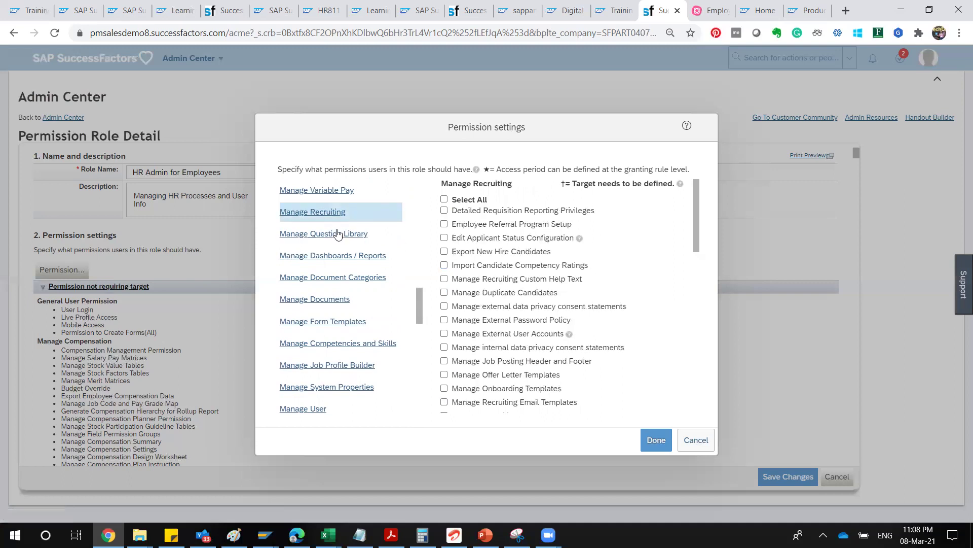
pyautogui.moveTo(695, 241)
pyautogui.mouseDown()
pyautogui.moveTo(697, 395)
pyautogui.moveTo(697, 236)
pyautogui.mouseUp()
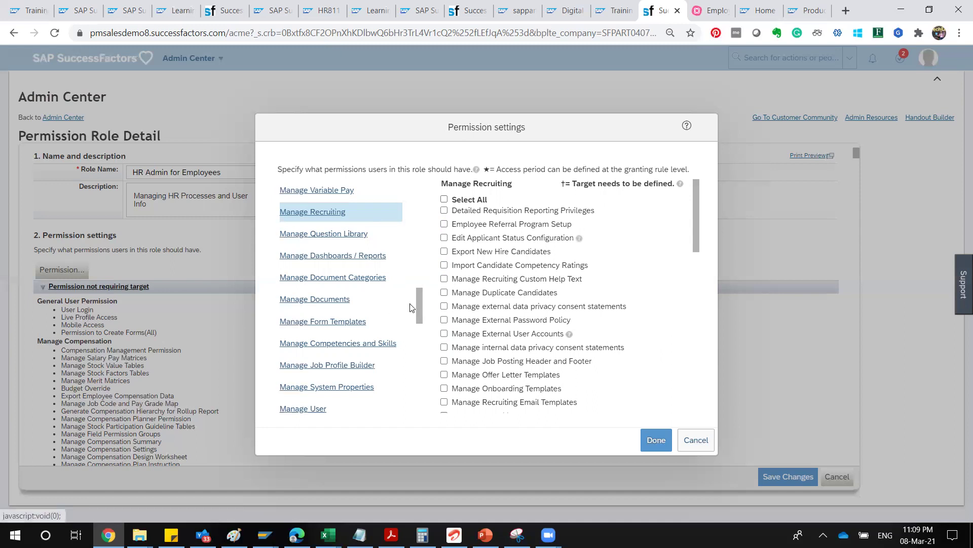
pyautogui.moveTo(419, 308); pyautogui.dragTo(421, 281)
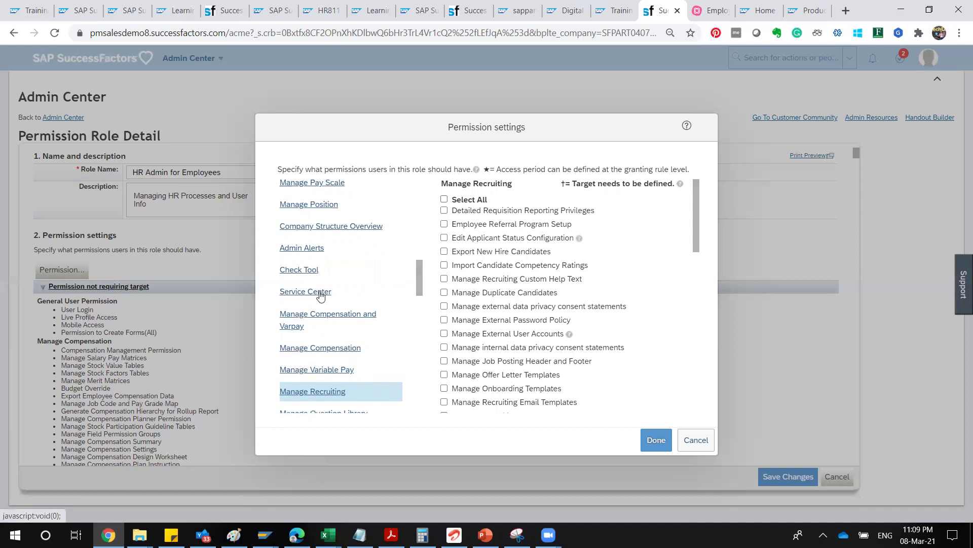
pyautogui.click(307, 272)
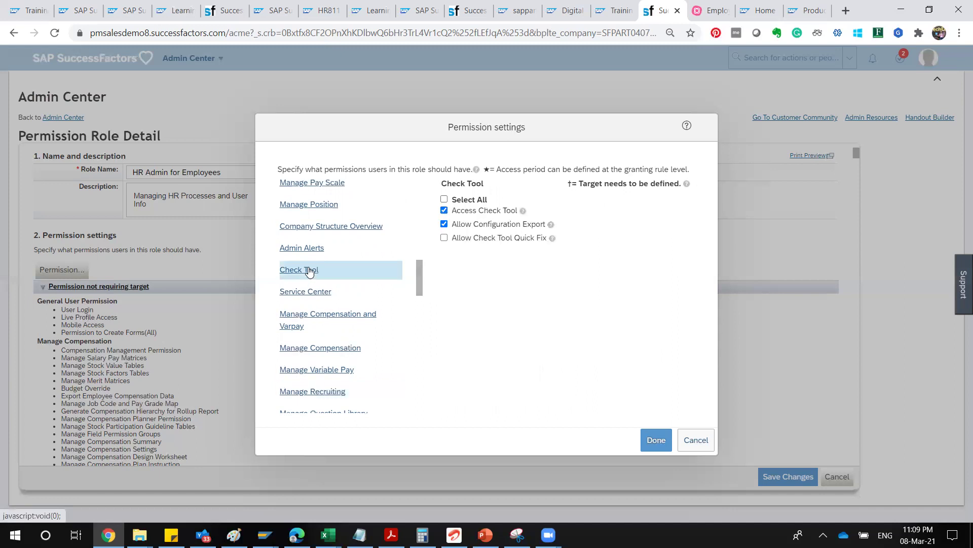
# Expand User Permissions and review the Learning and Employee Views permissions
pyautogui.moveTo(421, 271); pyautogui.dragTo(411, 186)
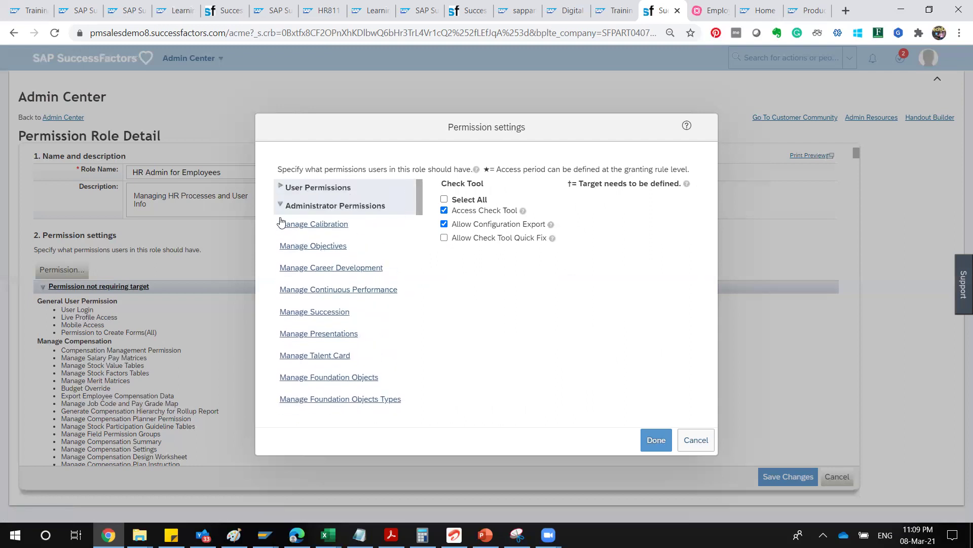
pyautogui.click(283, 192)
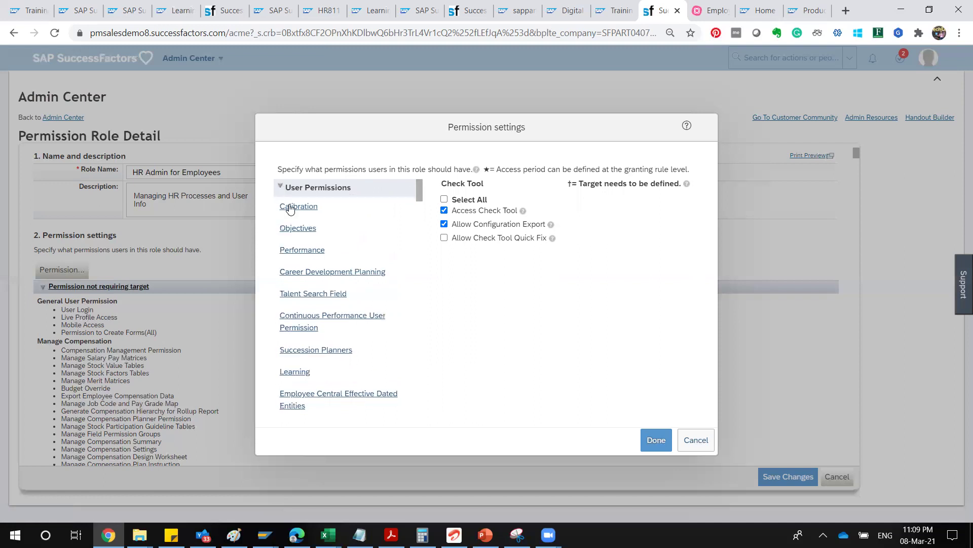
pyautogui.click(299, 373)
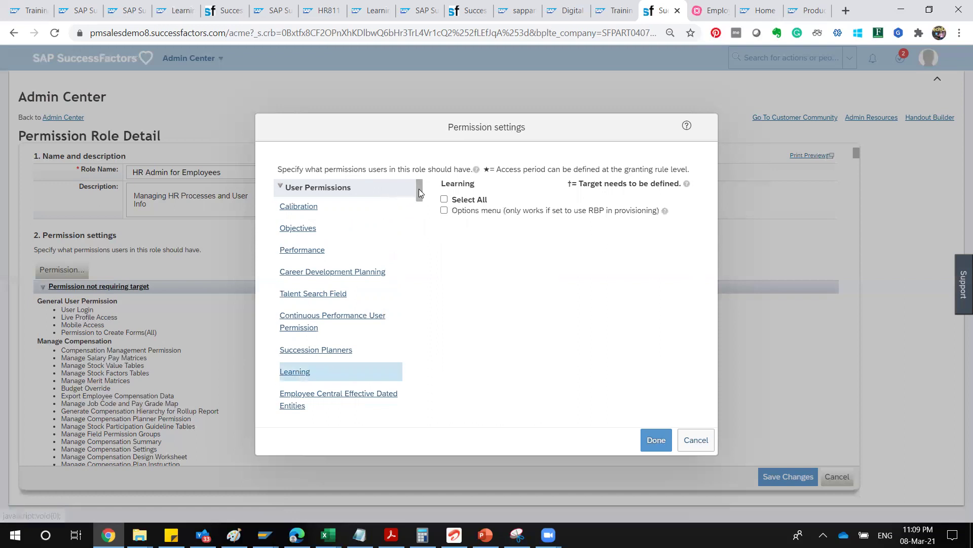
pyautogui.moveTo(419, 189); pyautogui.dragTo(418, 202)
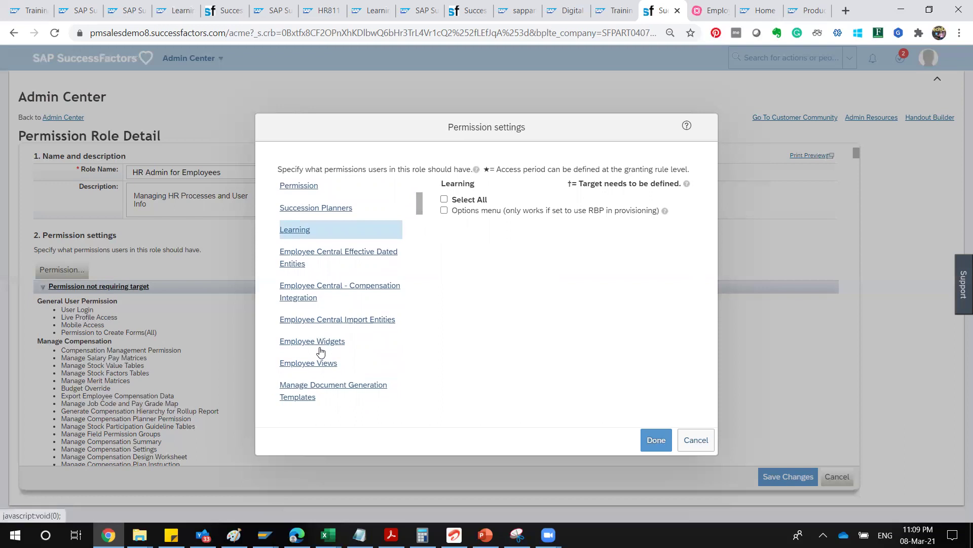
pyautogui.click(318, 367)
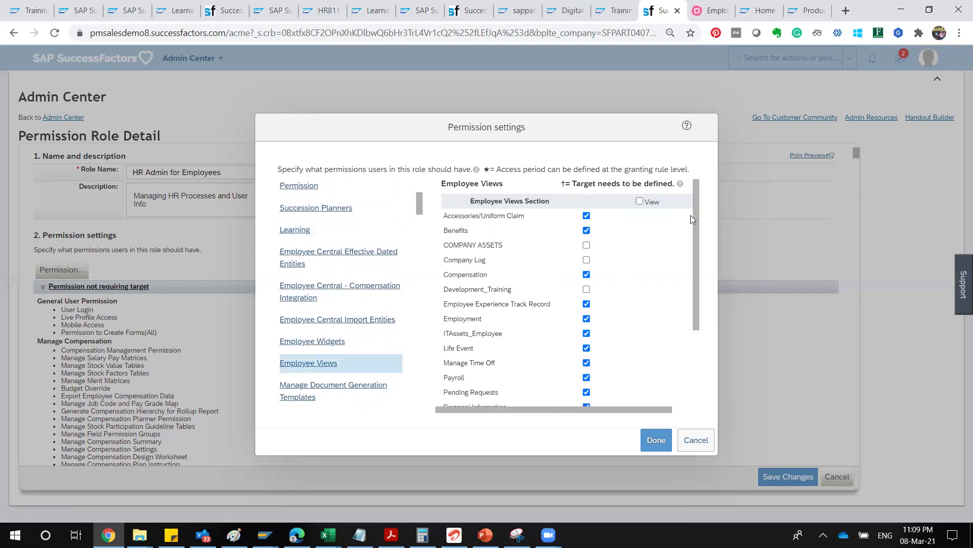
pyautogui.moveTo(695, 227); pyautogui.dragTo(695, 292)
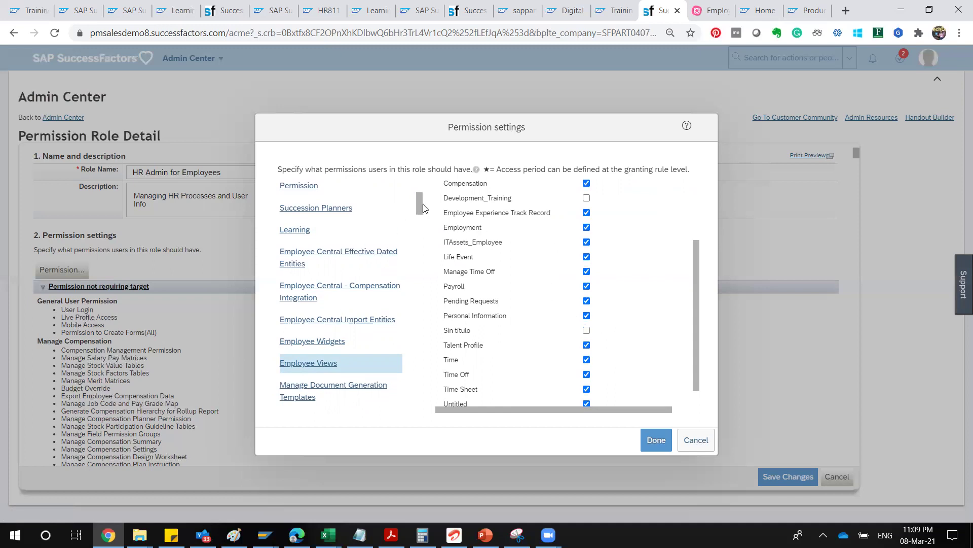
# Review the Payroll Permissions, SAP System Configuration and Payroll Integration Permission categories, then close the permission settings without applying changes
pyautogui.moveTo(423, 207); pyautogui.dragTo(421, 238)
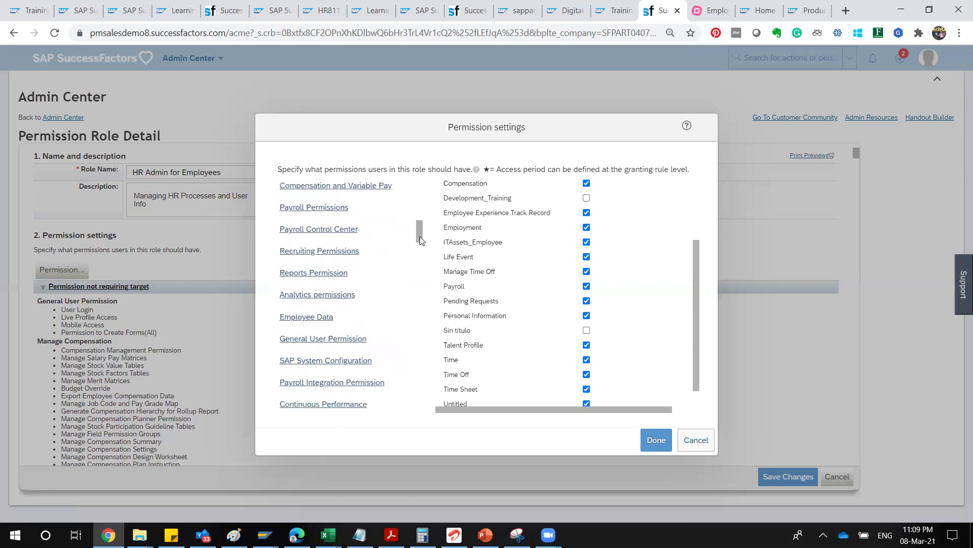
pyautogui.click(319, 213)
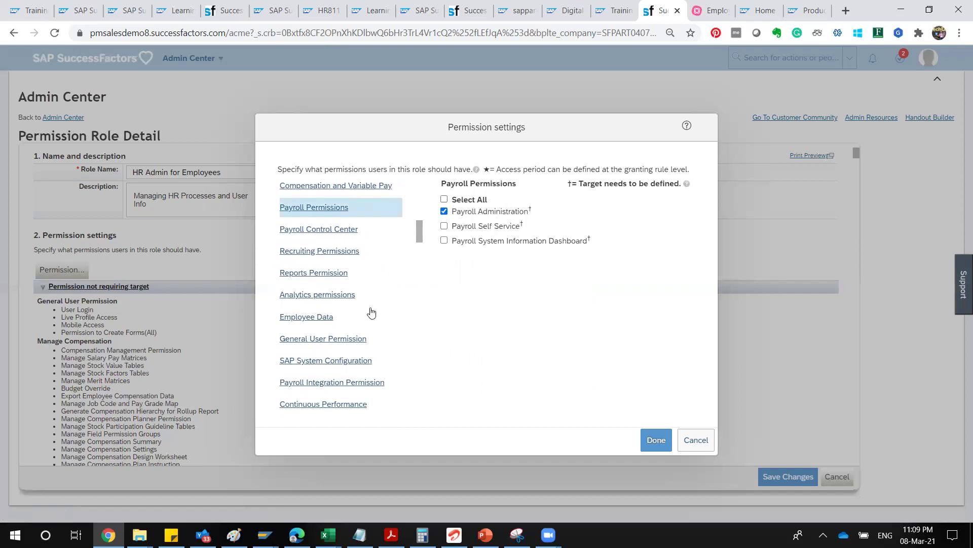
pyautogui.click(304, 366)
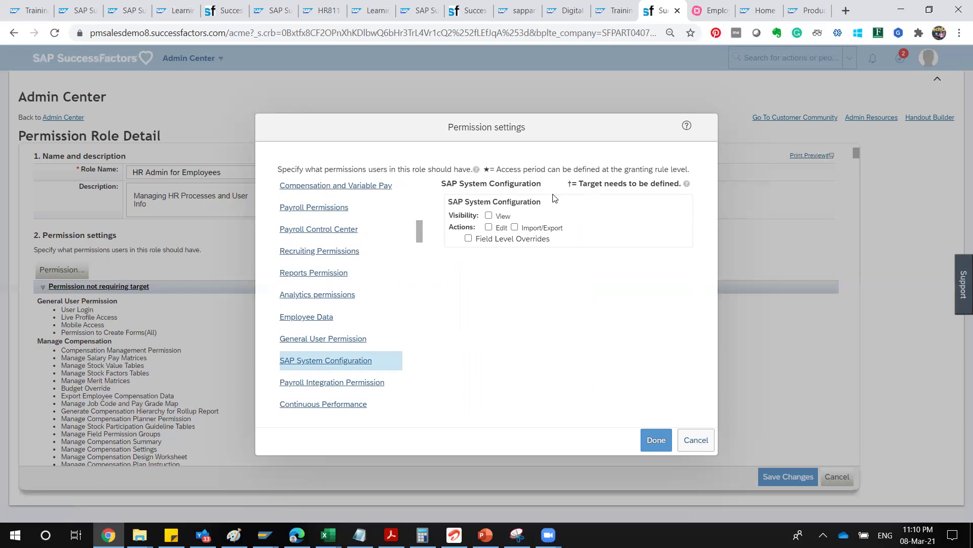
pyautogui.click(346, 389)
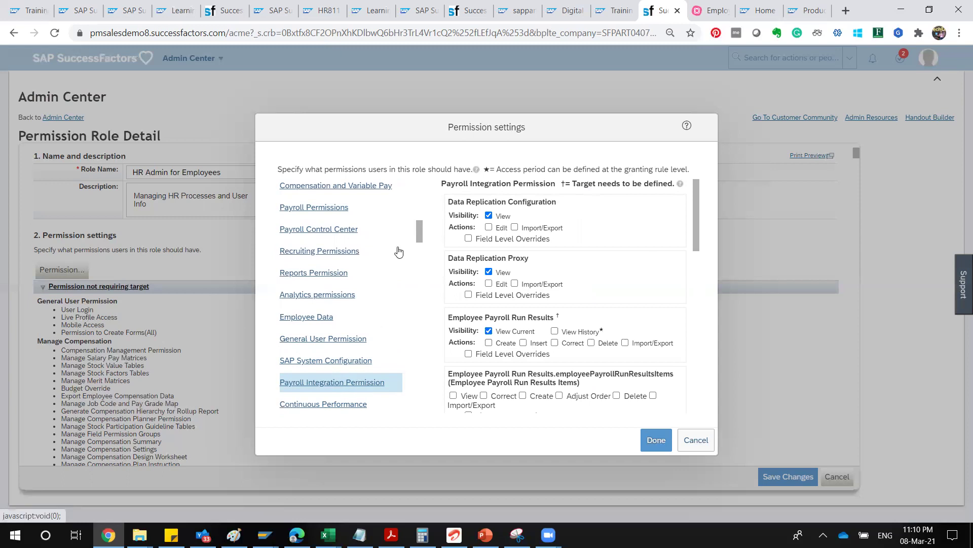
pyautogui.moveTo(420, 234); pyautogui.dragTo(419, 250)
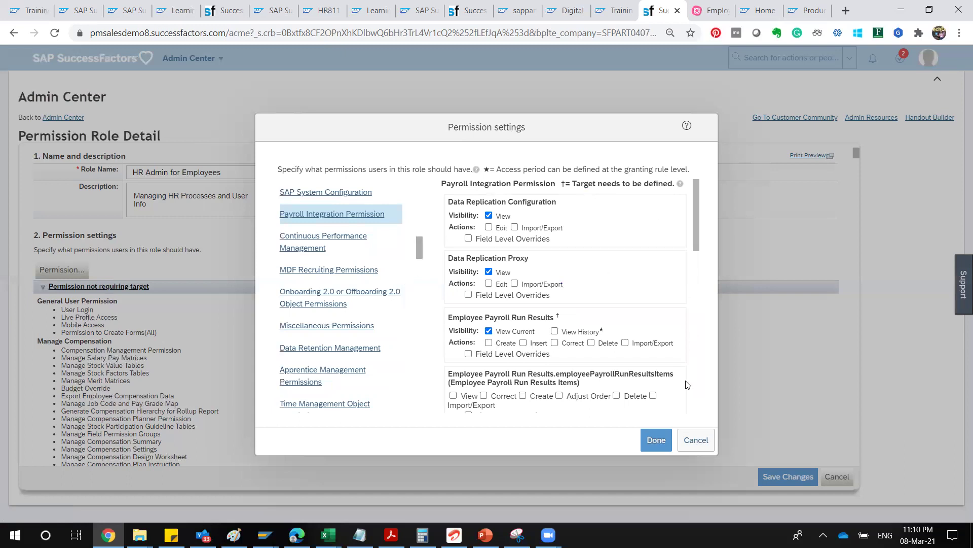
pyautogui.click(695, 441)
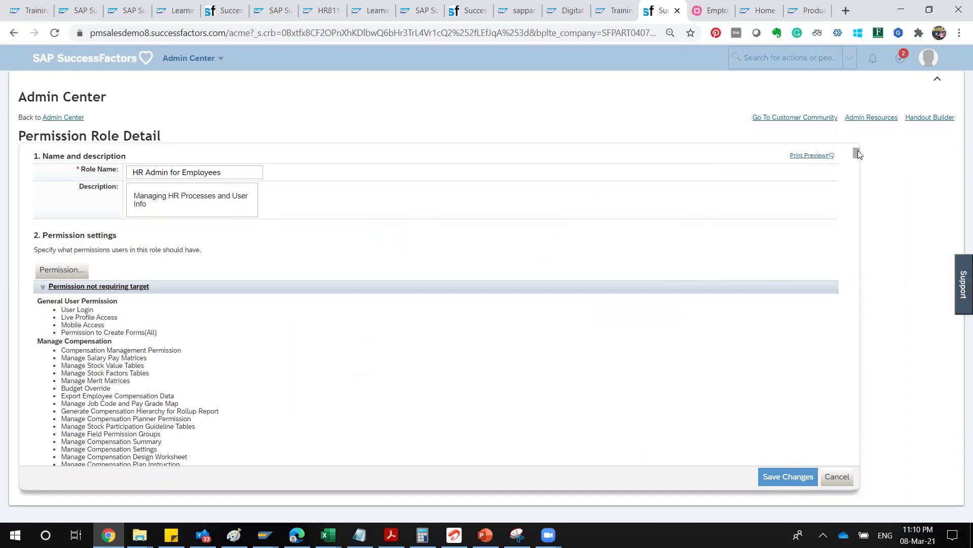
# Examine which permission groups and target populations the role is granted to in the Grant this role to section
pyautogui.moveTo(857, 150); pyautogui.dragTo(858, 160)
pyautogui.moveTo(858, 175); pyautogui.dragTo(857, 481)
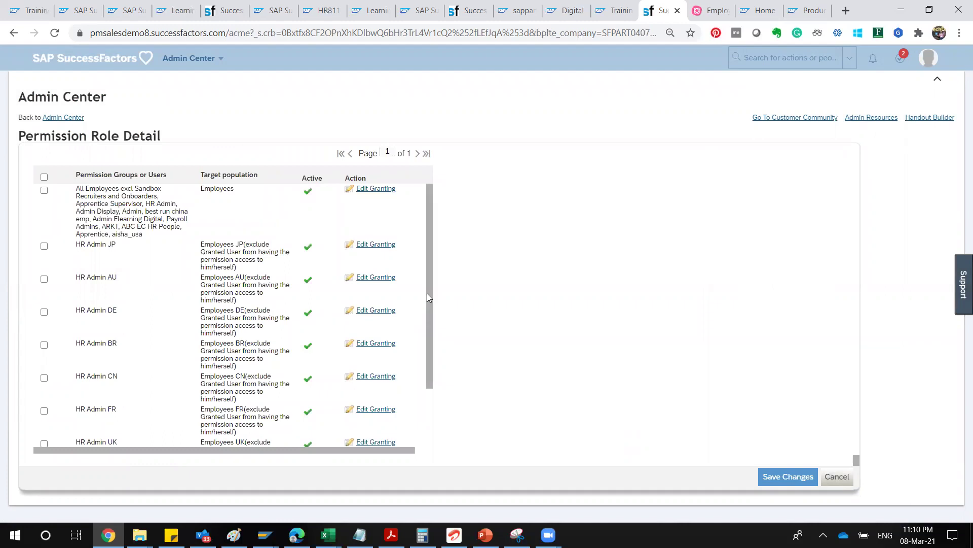
pyautogui.scroll(3, 427, 291)
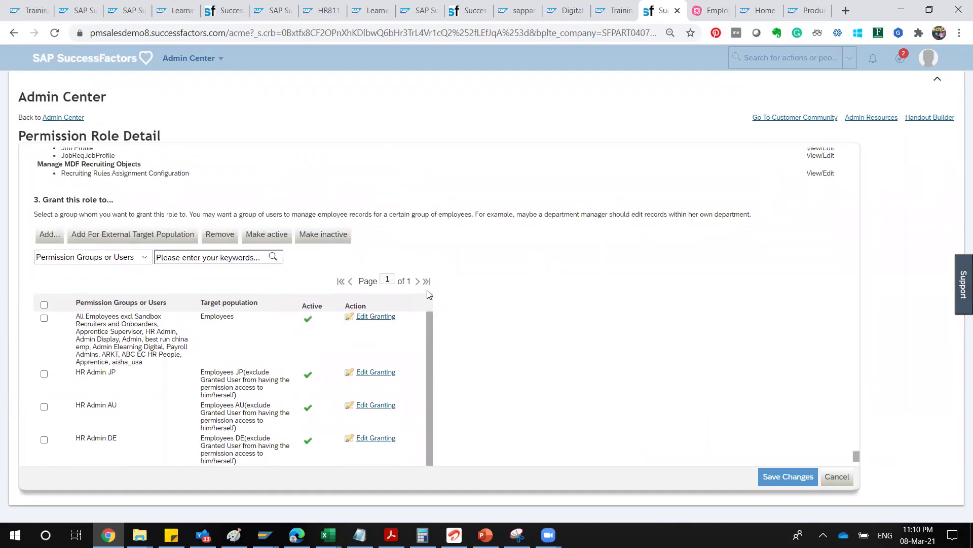
# Start a new grant for the role and limit its target population to the Granted User's Location
pyautogui.click(51, 239)
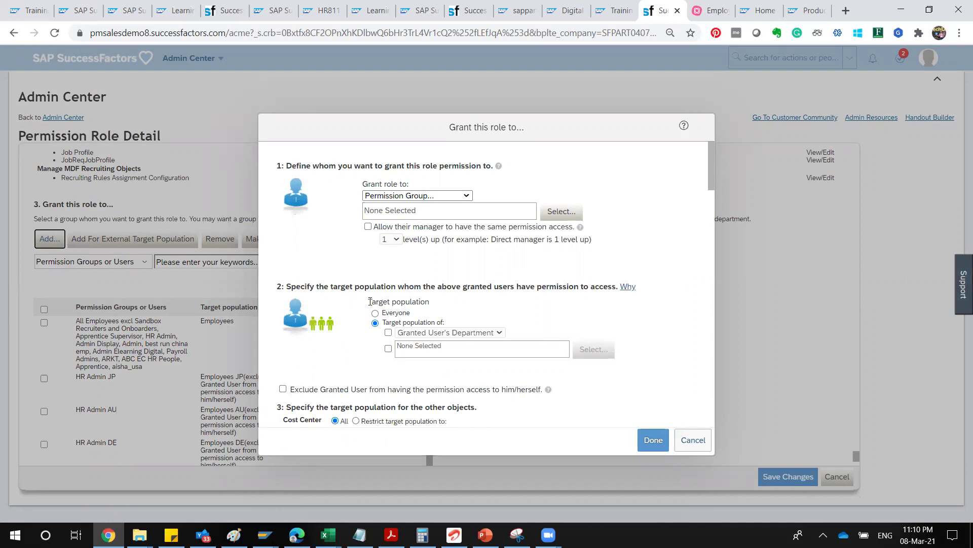
pyautogui.moveTo(388, 166); pyautogui.dragTo(433, 166)
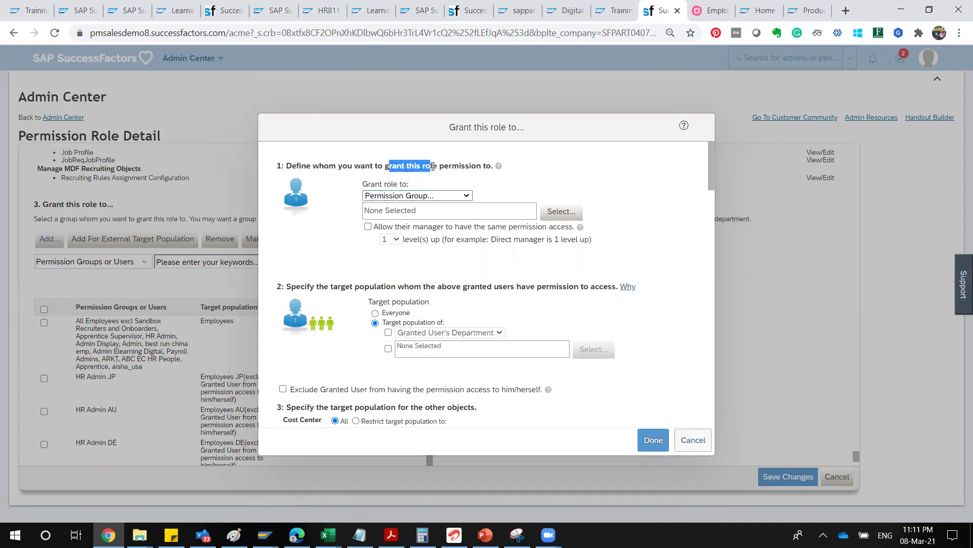
pyautogui.click(370, 301)
pyautogui.moveTo(371, 301); pyautogui.dragTo(378, 324)
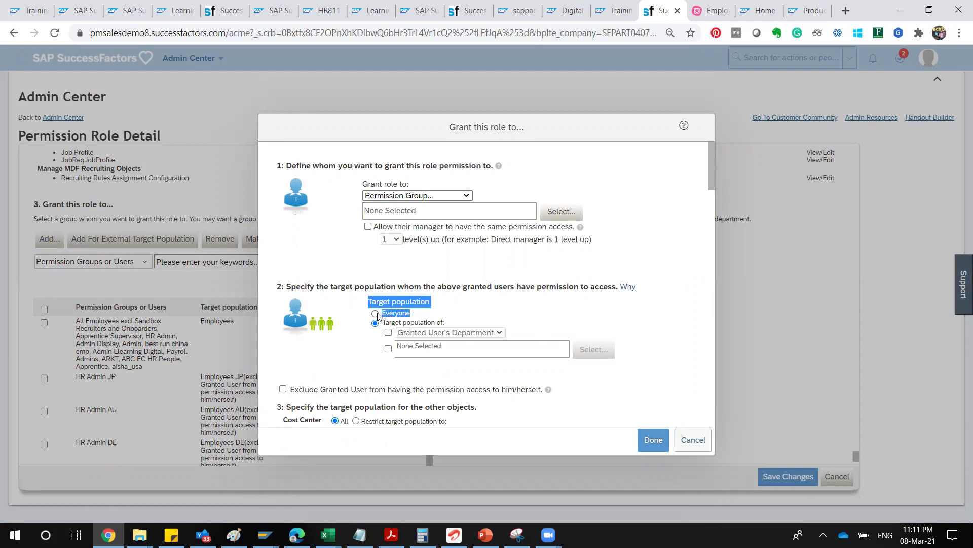
pyautogui.click(389, 332)
pyautogui.click(500, 332)
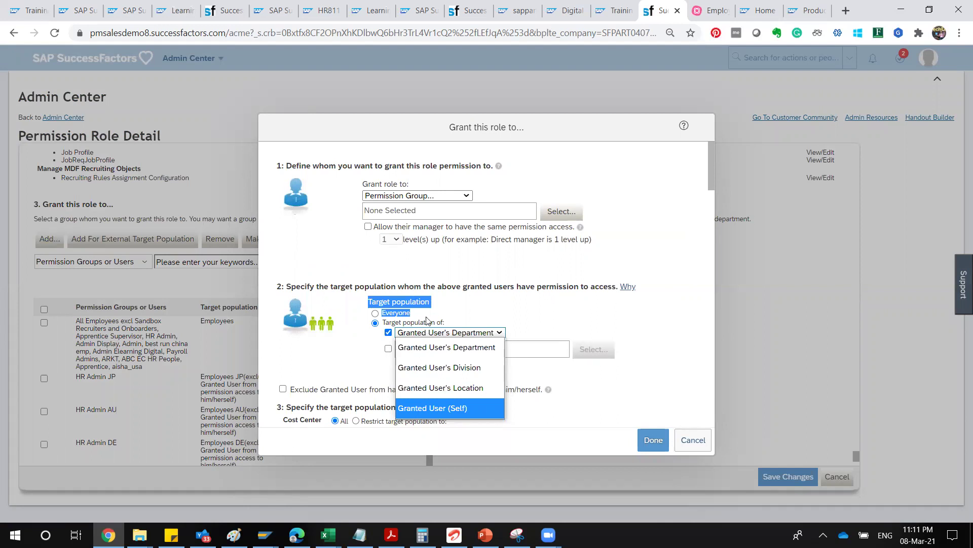
pyautogui.click(454, 384)
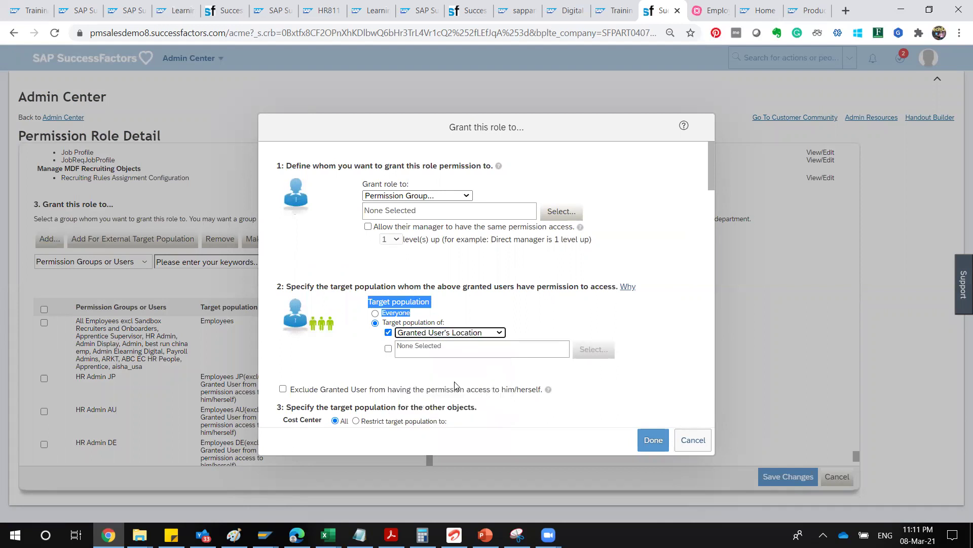
# Look through the permission groups selectable as target population, cancel the selection and clear both target population options
pyautogui.click(388, 349)
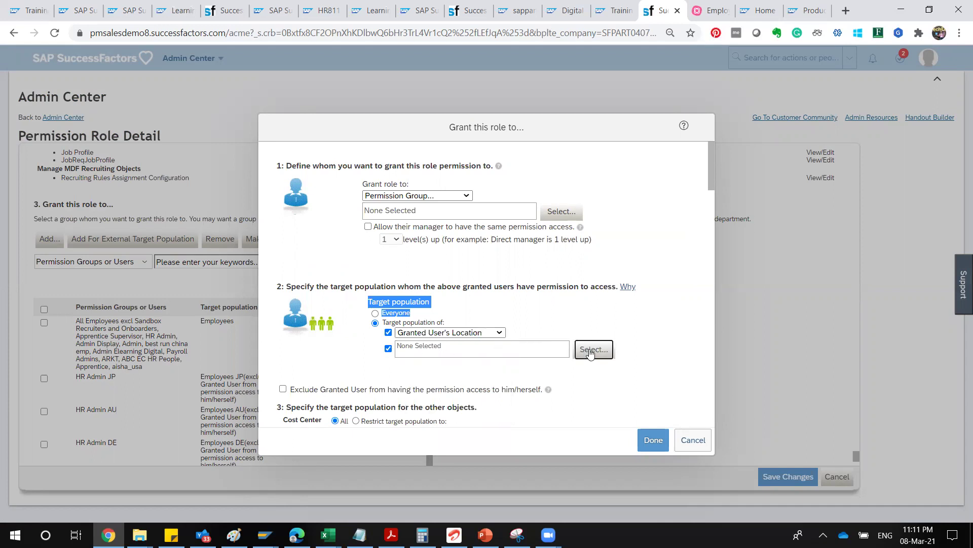
pyautogui.click(591, 350)
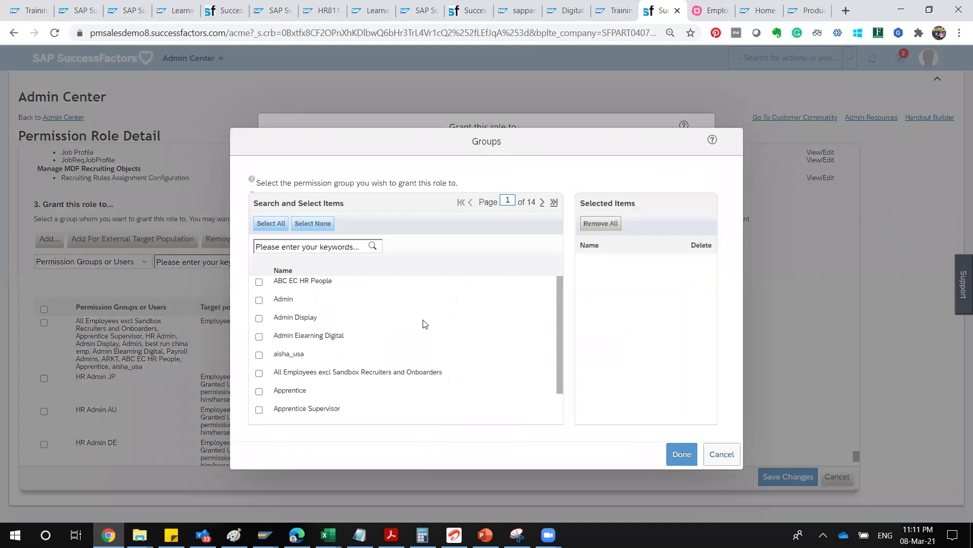
pyautogui.moveTo(561, 314); pyautogui.dragTo(546, 425)
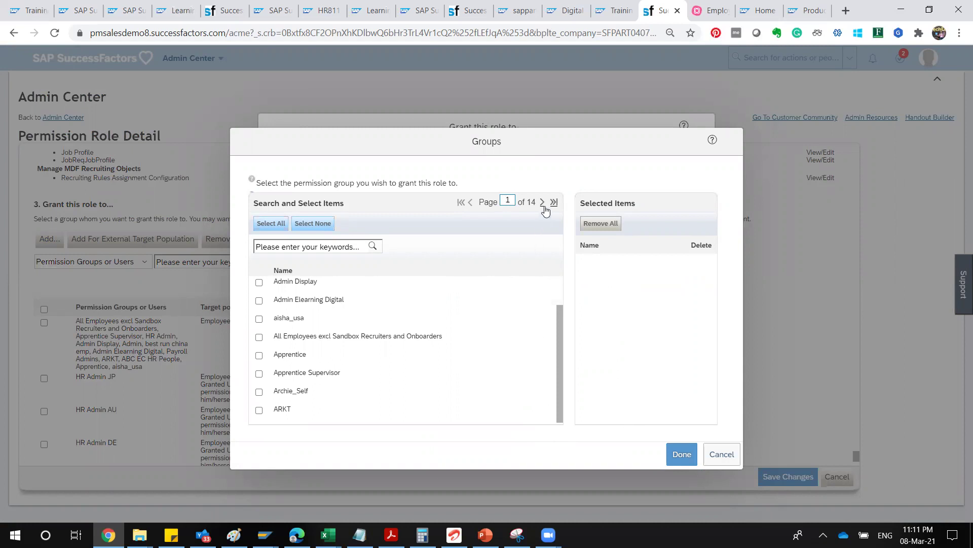
pyautogui.click(719, 451)
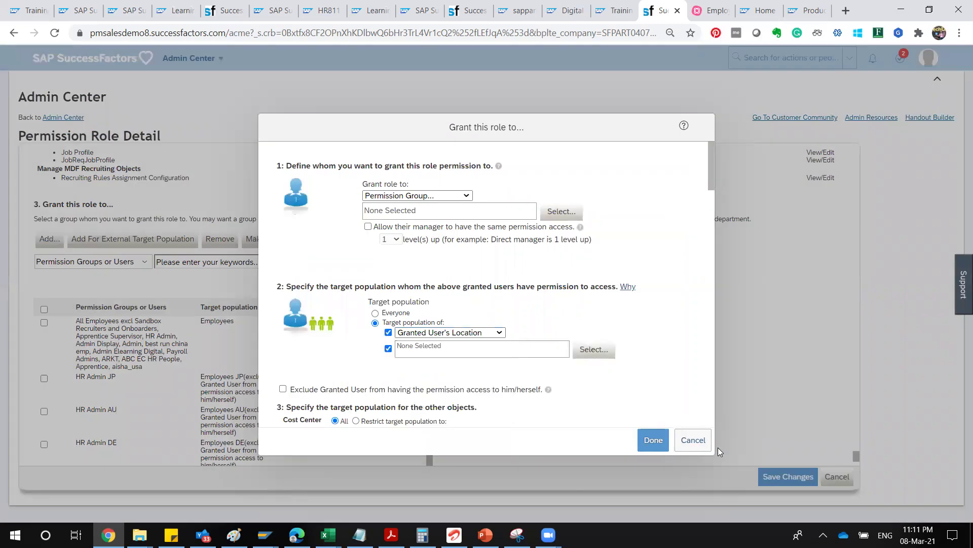
pyautogui.click(389, 349)
pyautogui.click(389, 334)
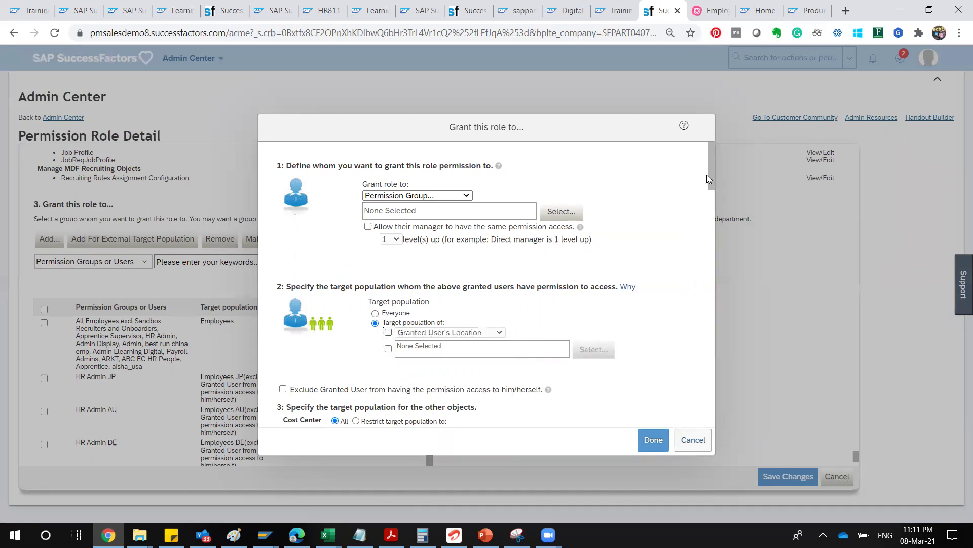
# Restrict the target population for the Division object and look through its available filter fields
pyautogui.moveTo(711, 176); pyautogui.dragTo(711, 210)
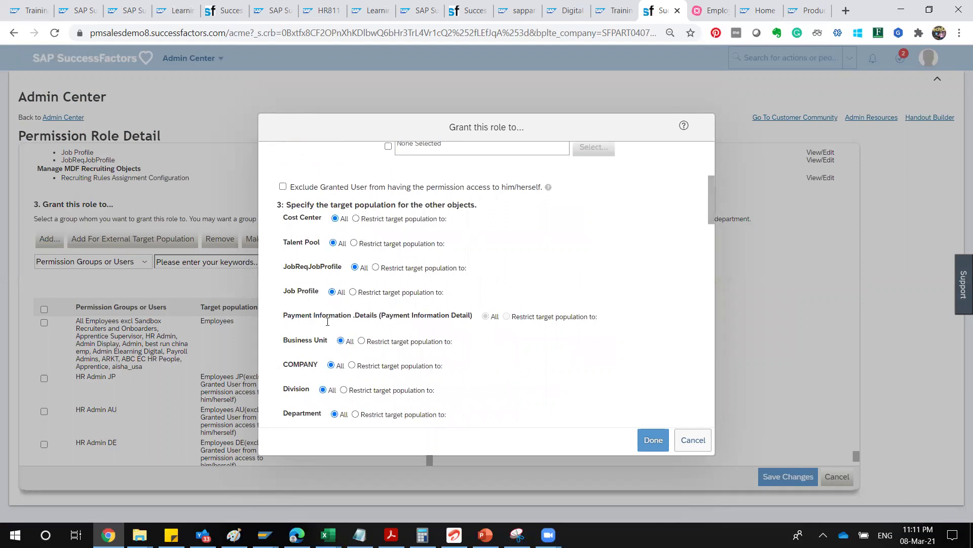
pyautogui.click(344, 389)
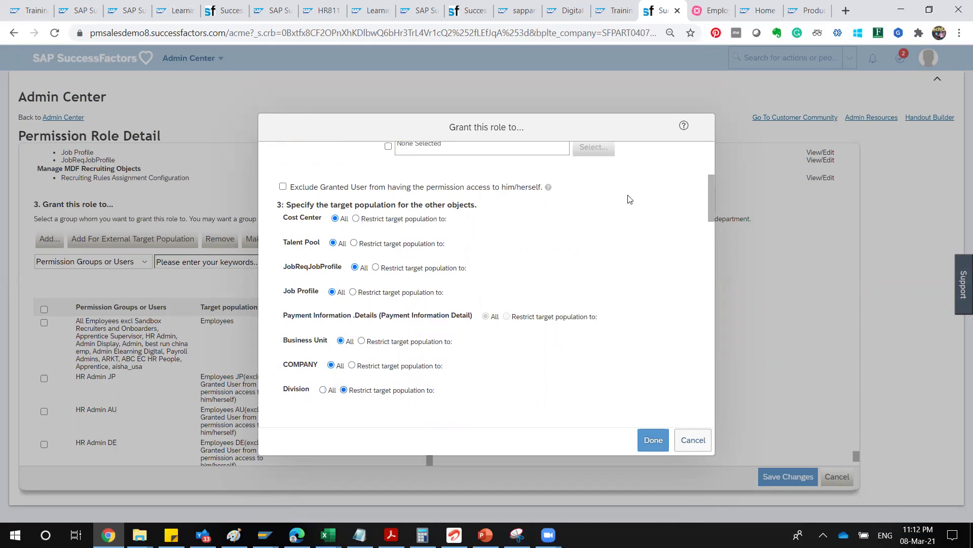
pyautogui.moveTo(708, 198); pyautogui.dragTo(705, 221)
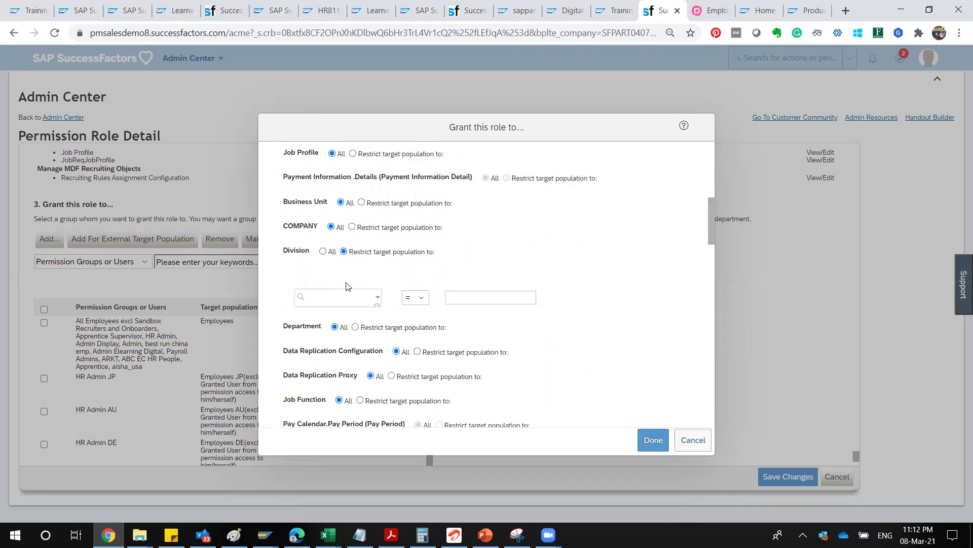
pyautogui.click(377, 300)
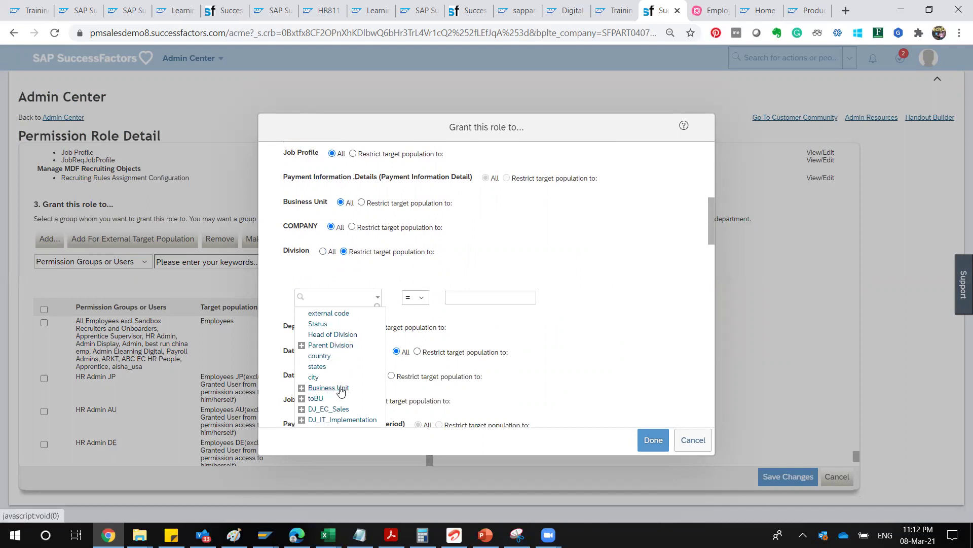
pyautogui.click(575, 311)
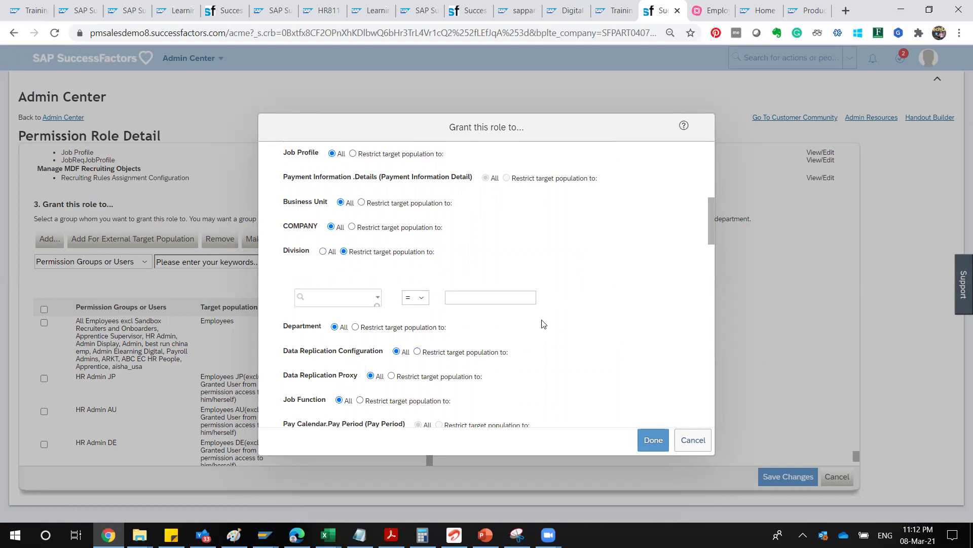
# Review the Data Access Period Settings, set Personal Information to Restricted, and cancel the grant without applying it
pyautogui.moveTo(710, 211); pyautogui.dragTo(711, 402)
pyautogui.scroll(4, 695, 363)
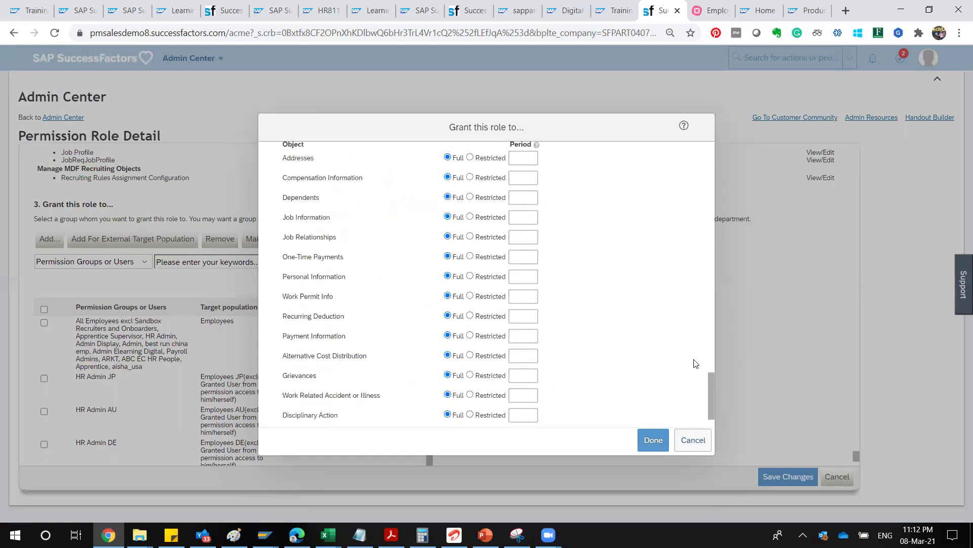
pyautogui.scroll(-2, 686, 365)
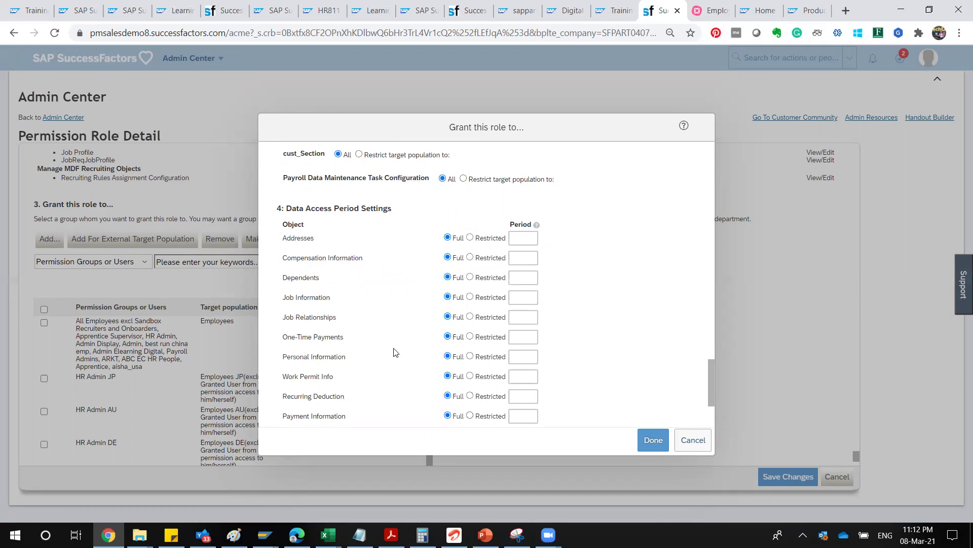
pyautogui.click(471, 356)
pyautogui.click(513, 355)
pyautogui.moveTo(537, 225)
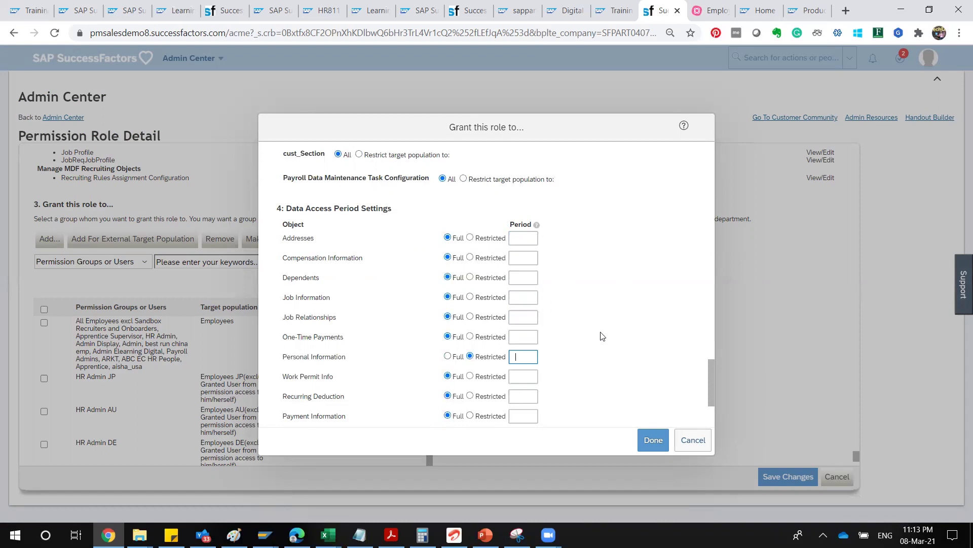
pyautogui.moveTo(710, 381); pyautogui.dragTo(707, 429)
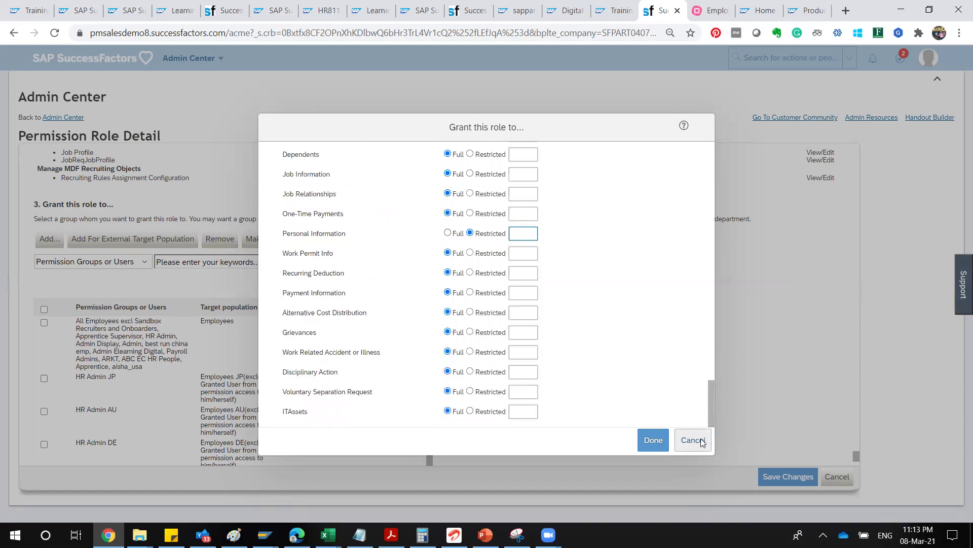
pyautogui.click(692, 440)
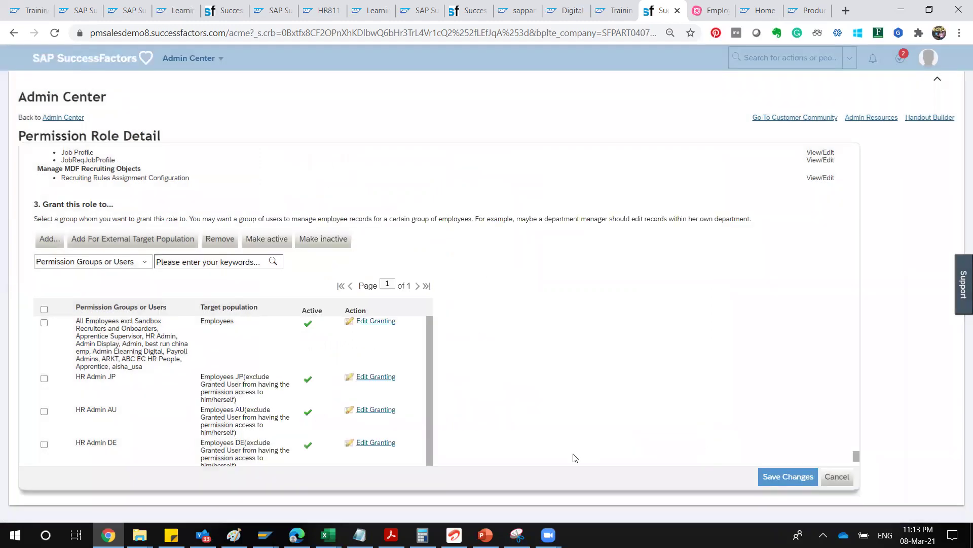
# Switch to the THR80 SF Platform PDF in Acrobat Reader and read Exercise 7 on granting role-based permission access, including its solution
pyautogui.moveTo(391, 535)
pyautogui.click(390, 535)
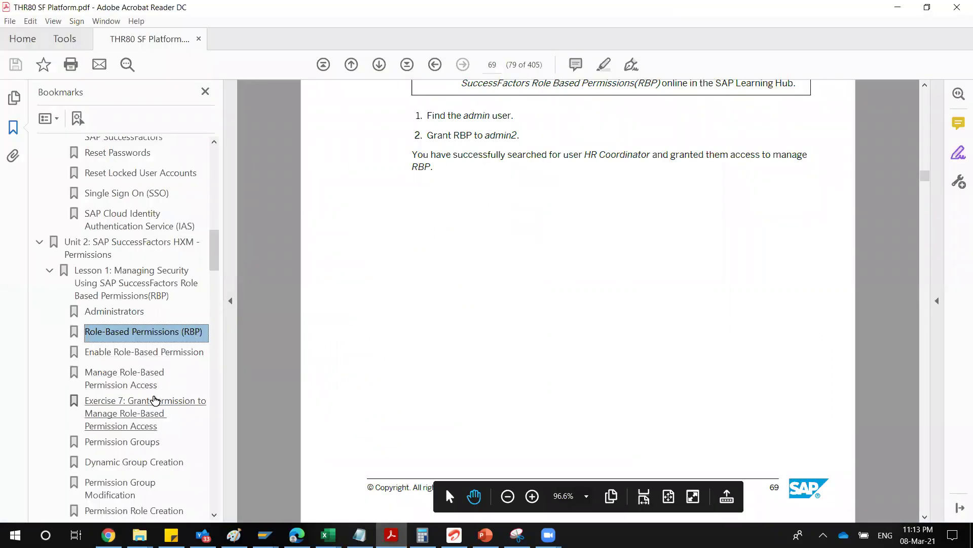
pyautogui.click(146, 411)
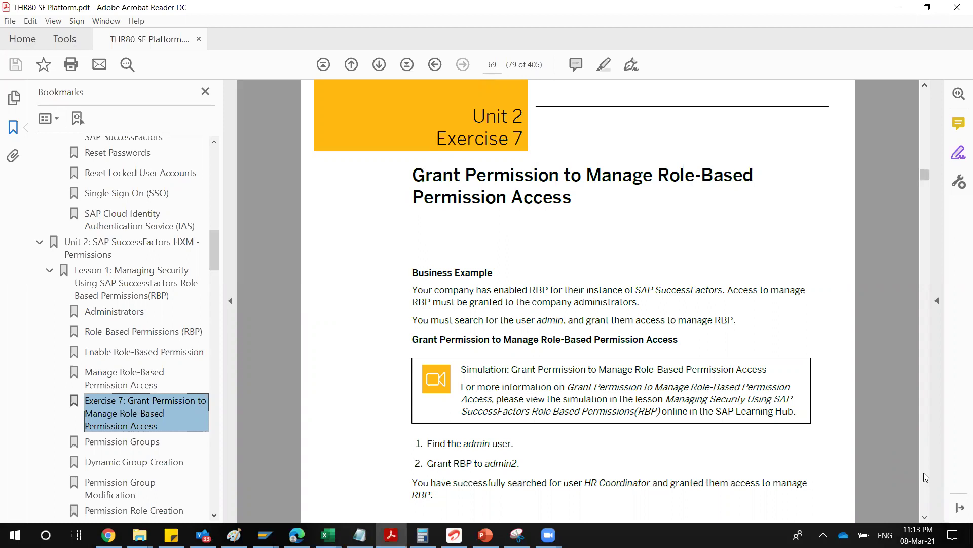
pyautogui.scroll(-5, 926, 477)
pyautogui.scroll(-5, 926, 477)
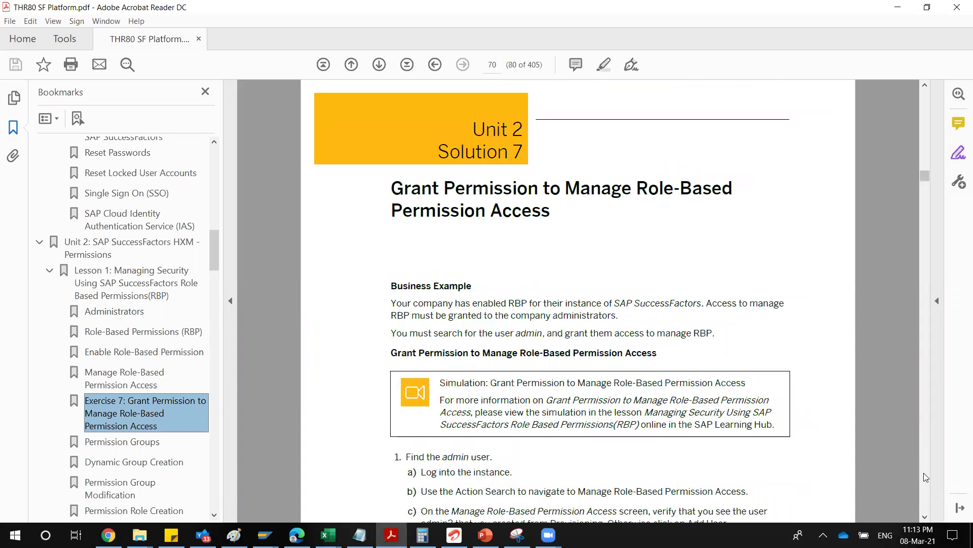
pyautogui.scroll(-5, 926, 477)
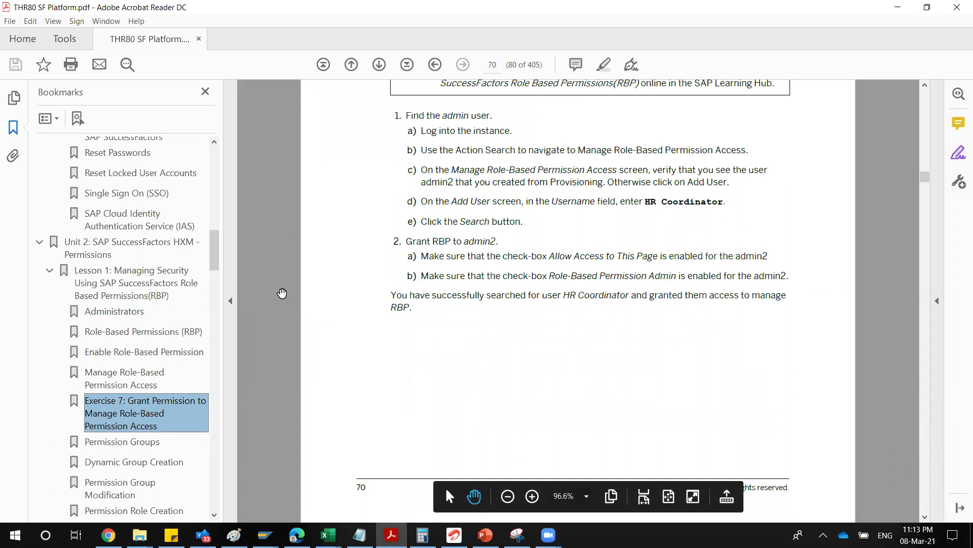
# View Exercise 8: Update a Permission Role and the Compare Permission Roles section in the training PDF
pyautogui.click(214, 515)
pyautogui.moveTo(214, 518); pyautogui.dragTo(214, 518)
pyautogui.click(133, 386)
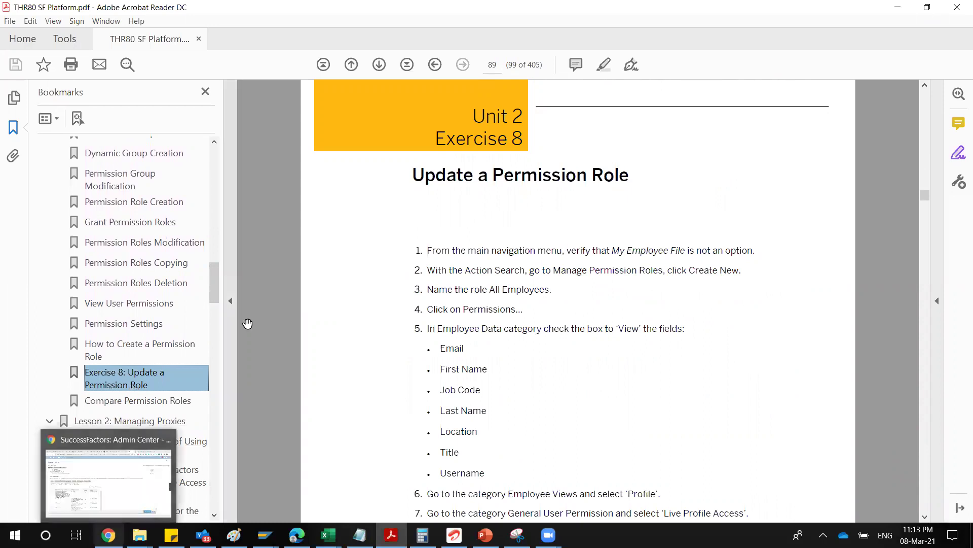
pyautogui.click(133, 401)
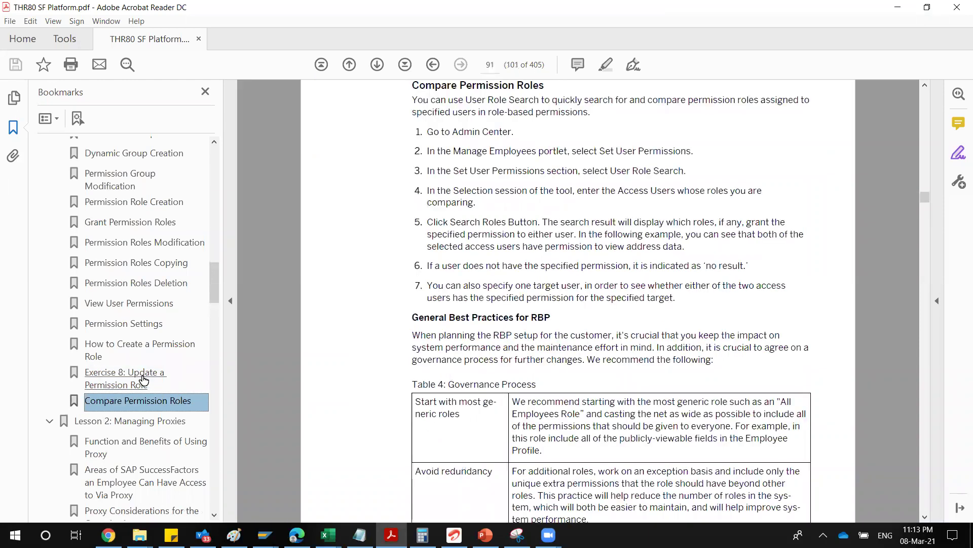
pyautogui.click(144, 380)
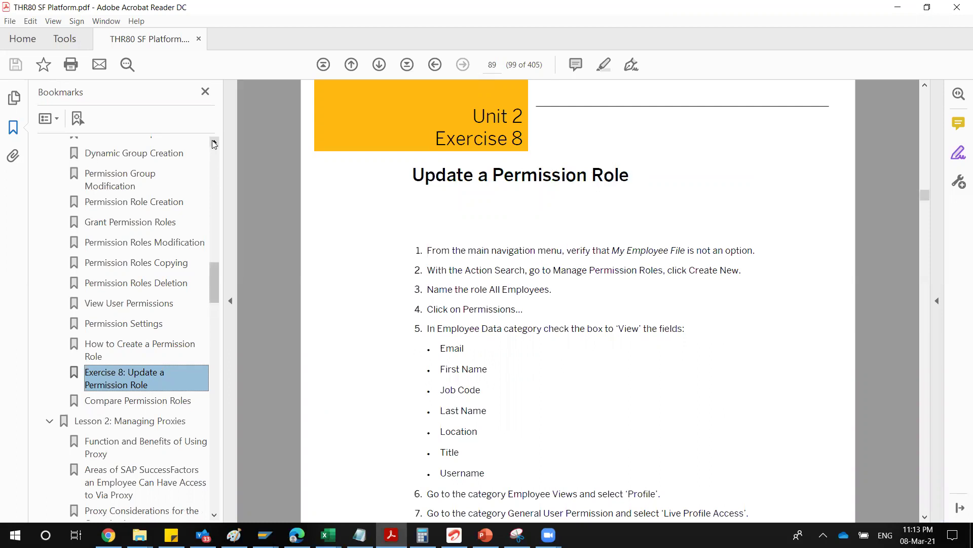
# Go to Unit 2 Lesson 1, Managing Security Using SAP SuccessFactors Role Based Permissions, in the training PDF
pyautogui.click(214, 141)
pyautogui.moveTo(215, 140); pyautogui.dragTo(215, 140)
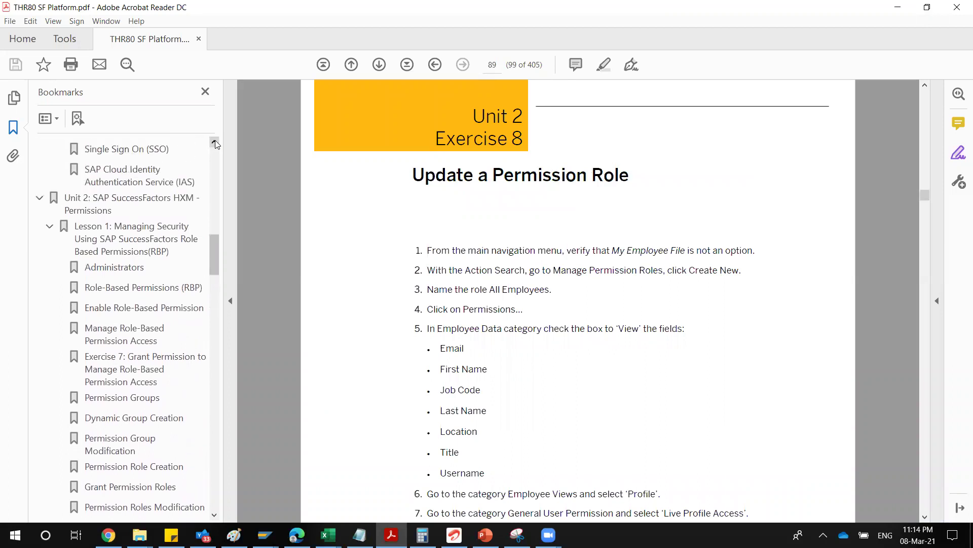
pyautogui.click(145, 241)
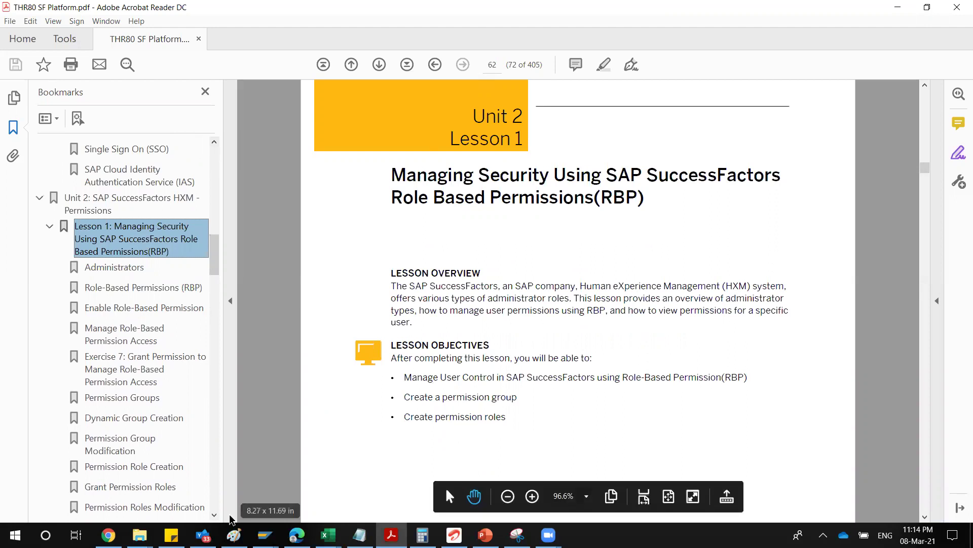
# Switch to SuccessFactors in Chrome, leave the role for the Admin Center without saving, and return to the training PDF in Acrobat Reader
pyautogui.click(108, 535)
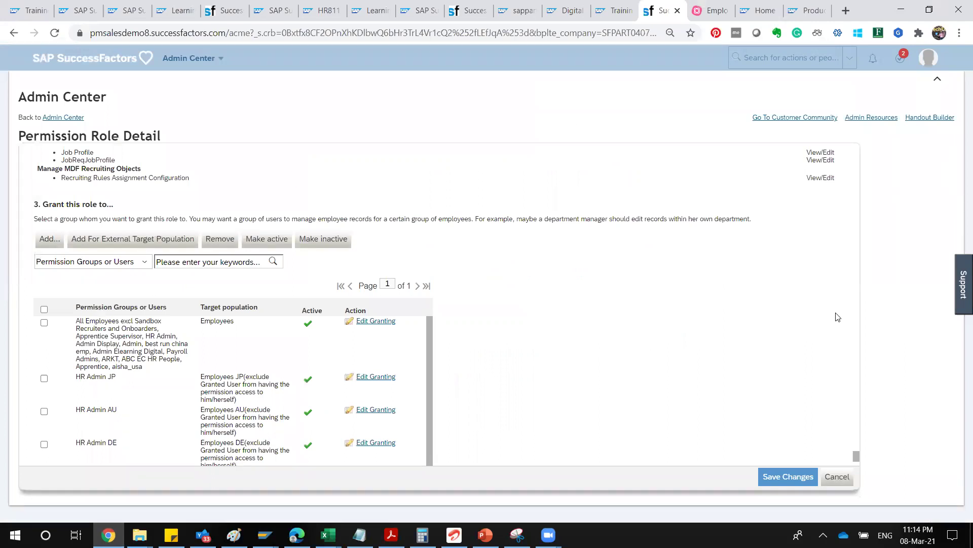
pyautogui.scroll(20, 837, 317)
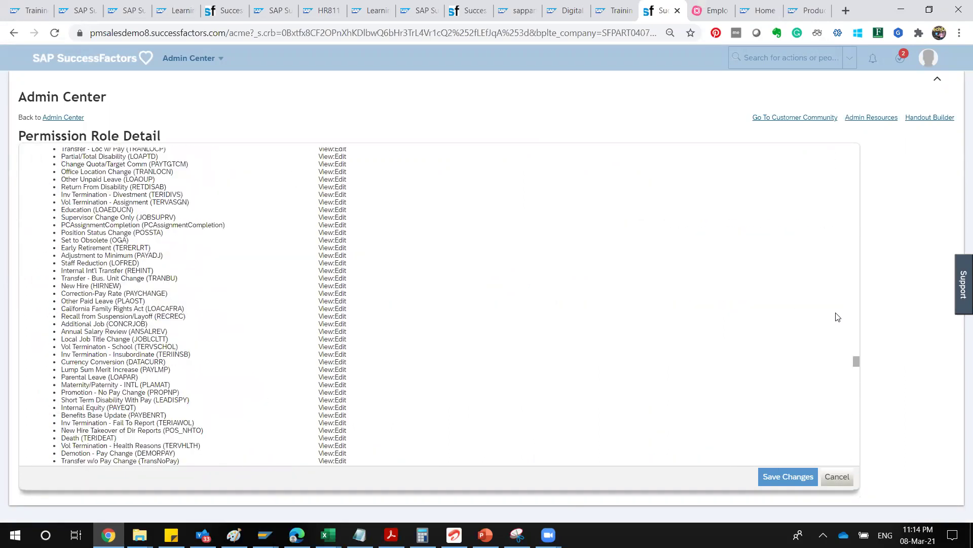
pyautogui.scroll(10, 837, 317)
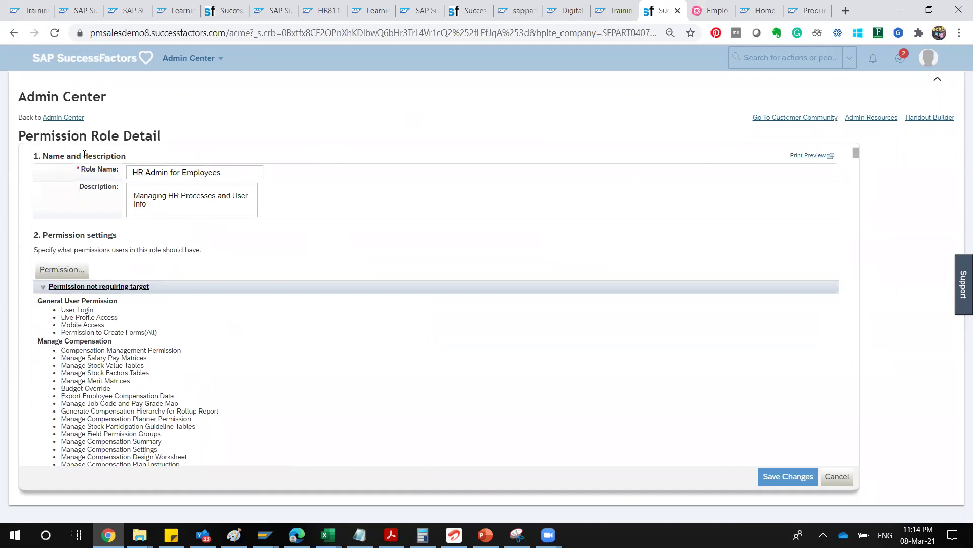
pyautogui.click(76, 122)
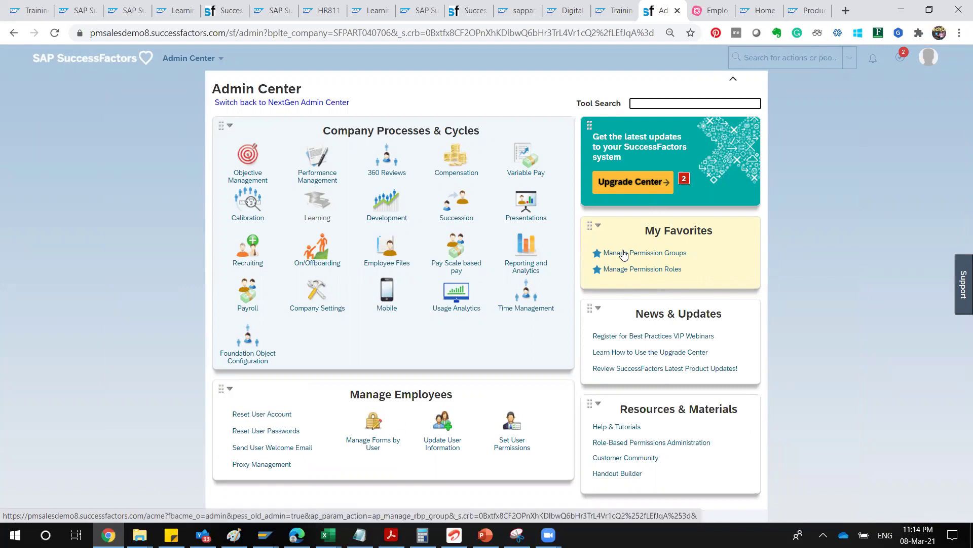
pyautogui.click(391, 535)
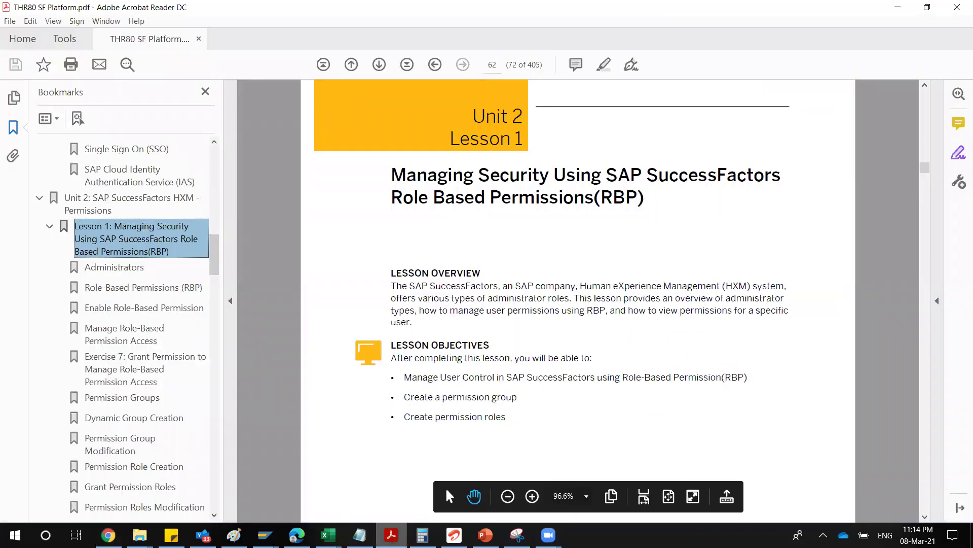